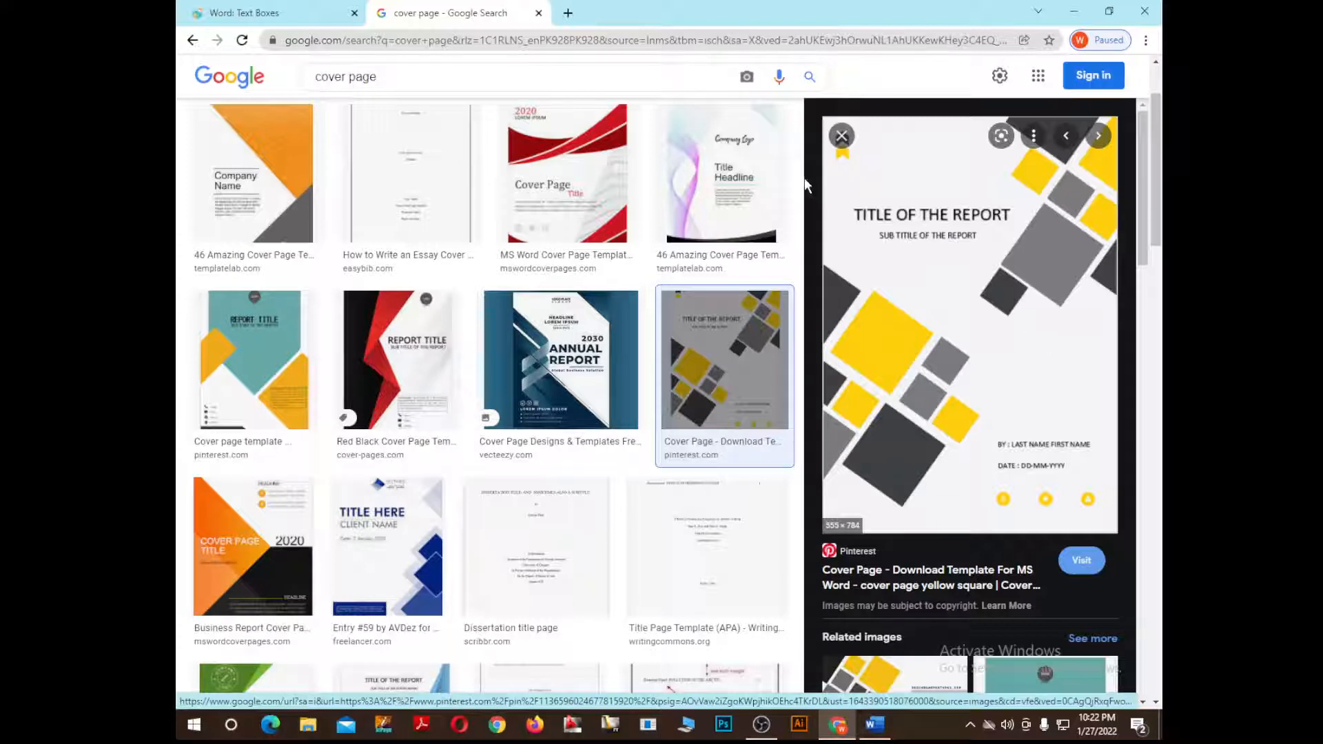
Close the cover page image preview, switch to Word and create a new blank document.
{"action": "left_click", "coordinate": [842, 135]}
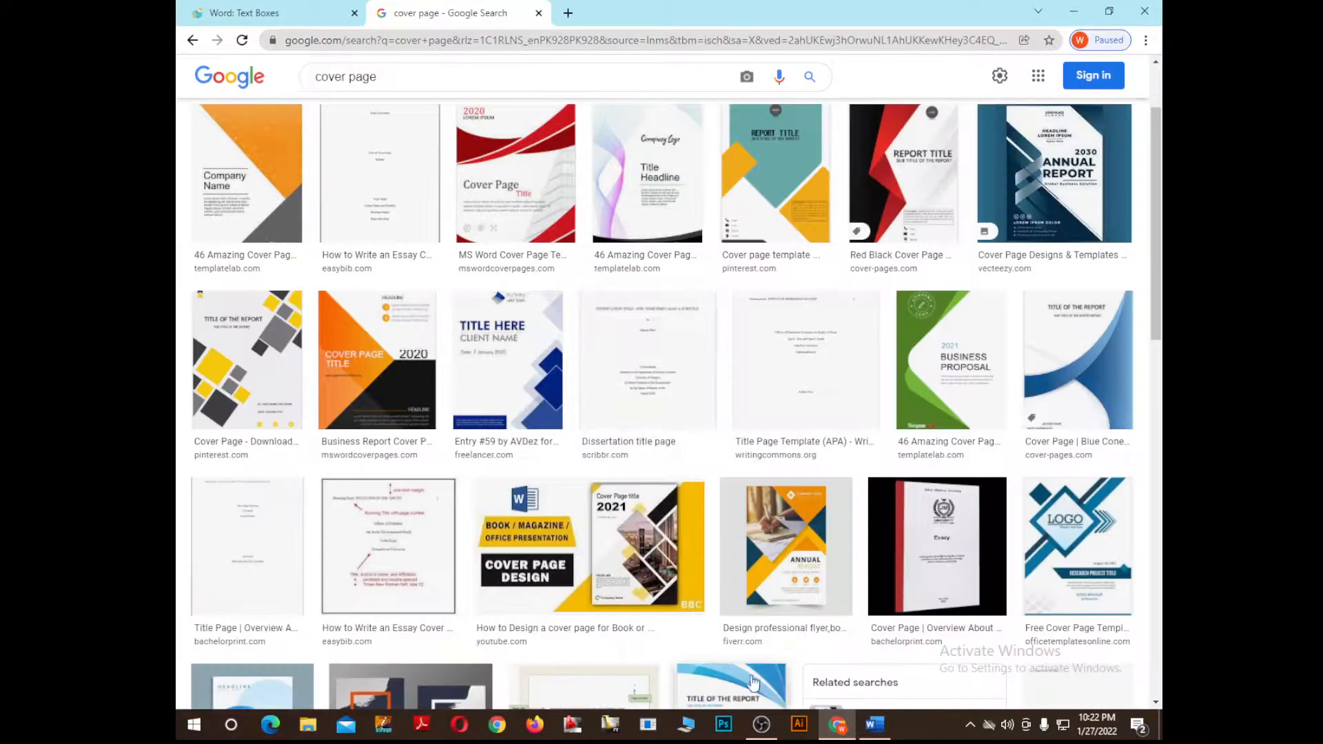
{"action": "left_click", "coordinate": [876, 724]}
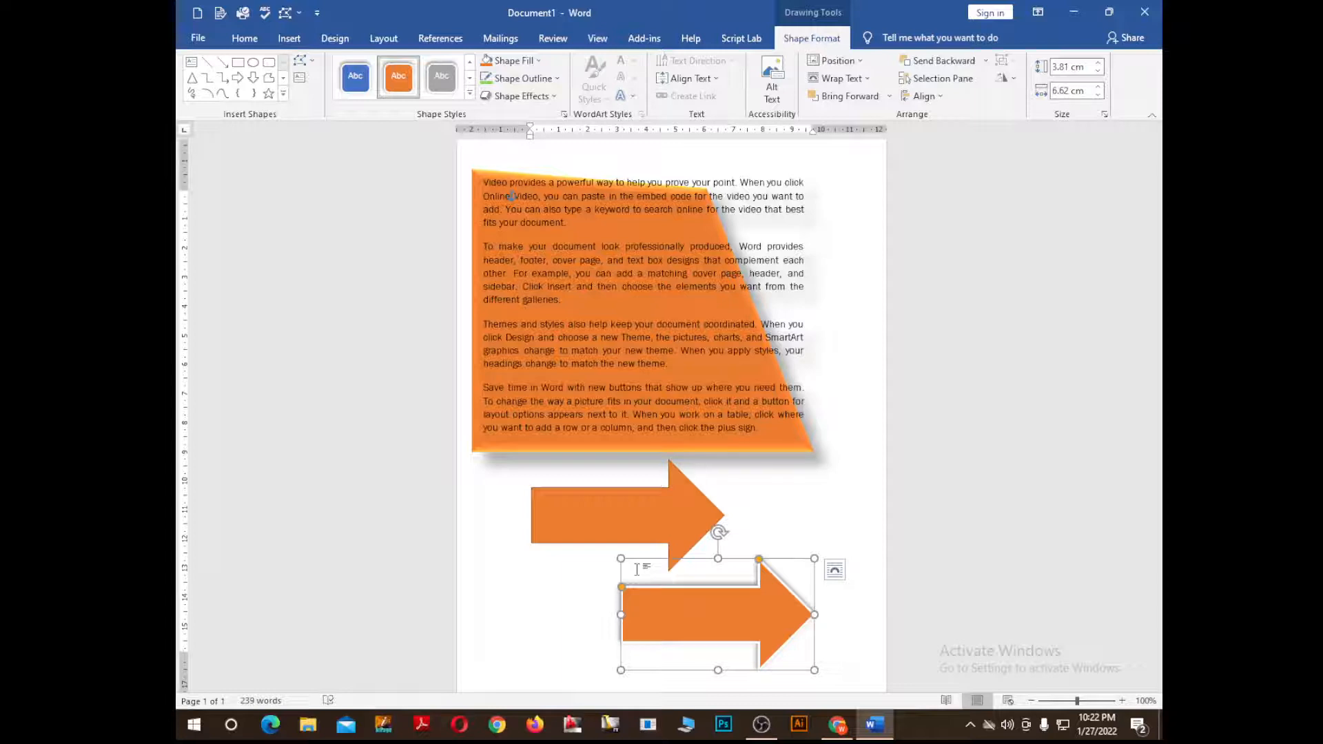
{"action": "key", "text": "ctrl+n"}
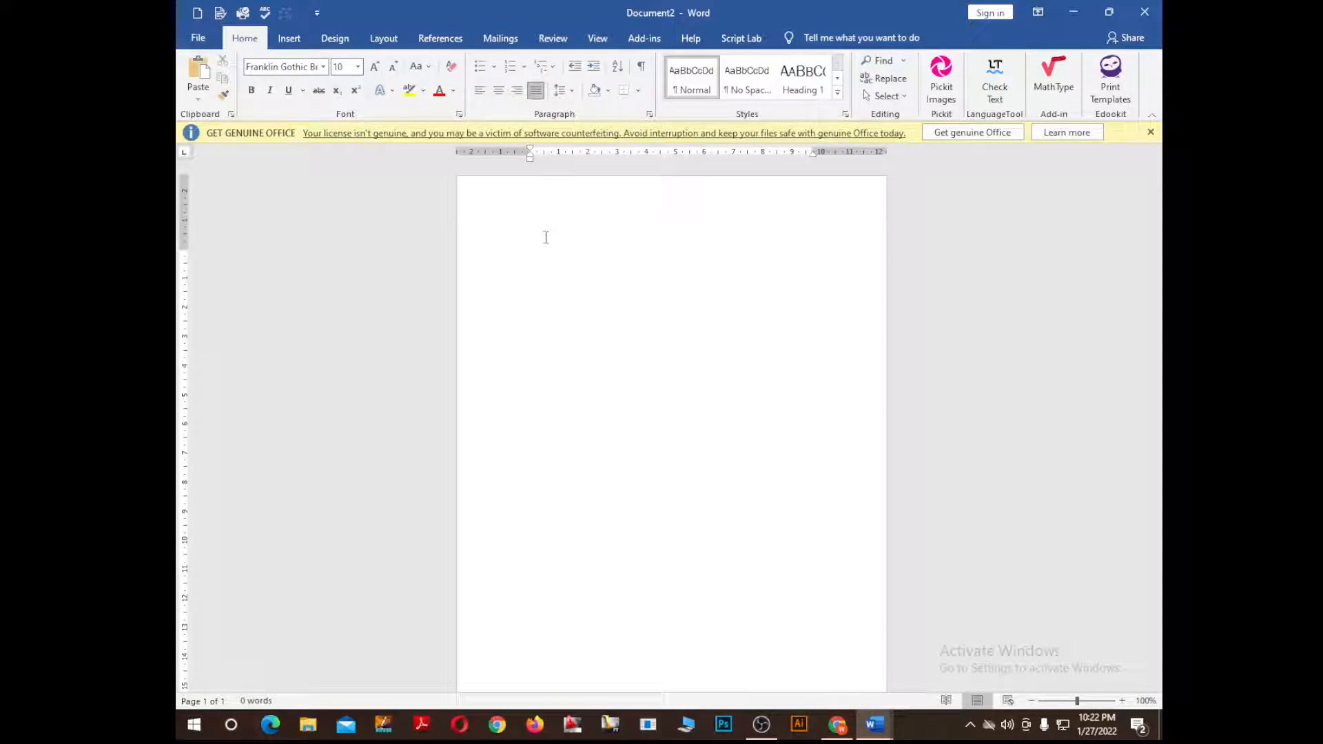
{"action": "left_click", "coordinate": [289, 38]}
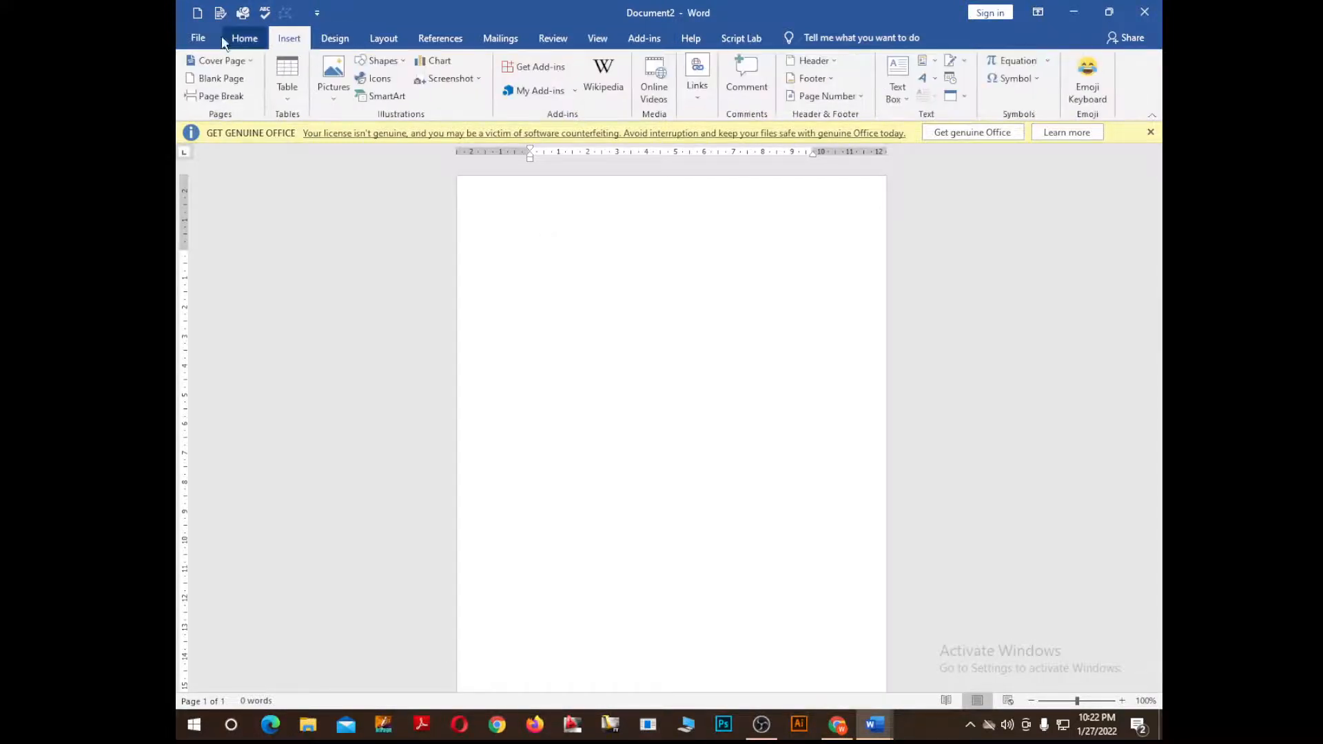
{"action": "left_click", "coordinate": [297, 74]}
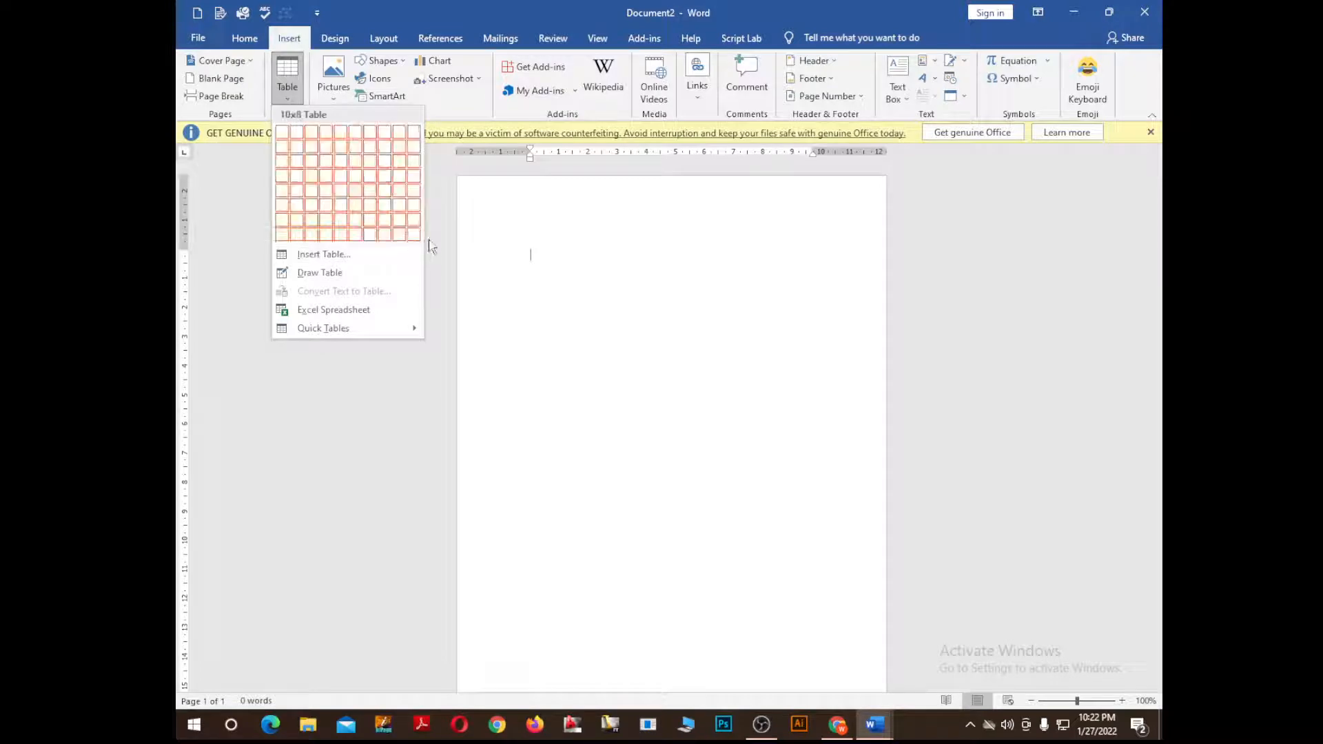
{"action": "left_click", "coordinate": [435, 380]}
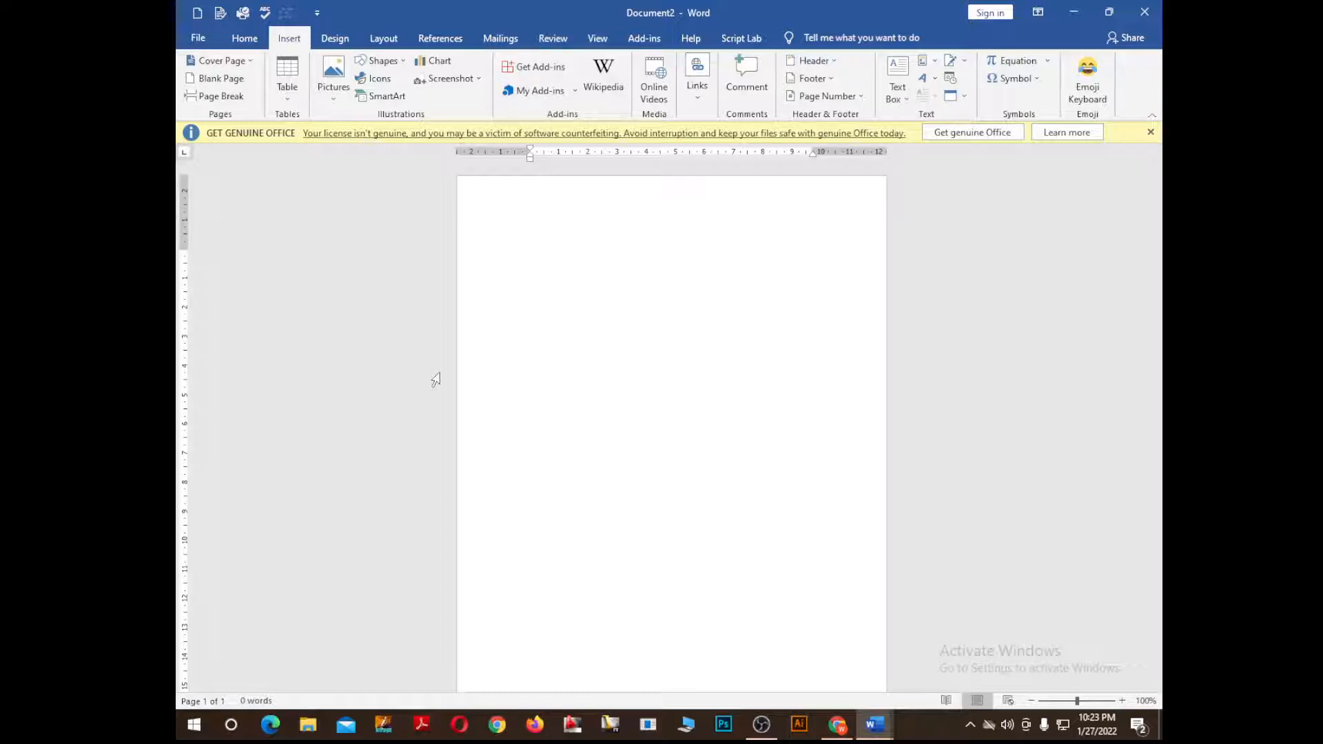
Create a one-row, two-column table from a line of hyphens with plus signs marking the column borders, making the first column wider.
{"action": "type", "text": "+----------------------------------------------+-------------+++++++++"}
{"action": "key", "text": "BackSpace"}
{"action": "key", "text": "BackSpace"}
{"action": "key", "text": "BackSpace"}
{"action": "key", "text": "BackSpace"}
{"action": "key", "text": "BackSpace"}
{"action": "key", "text": "BackSpace"}
{"action": "key", "text": "BackSpace"}
{"action": "key", "text": "BackSpace"}
{"action": "key", "text": "BackSpace"}
{"action": "type", "text": "-+"}
{"action": "key", "text": "Return"}
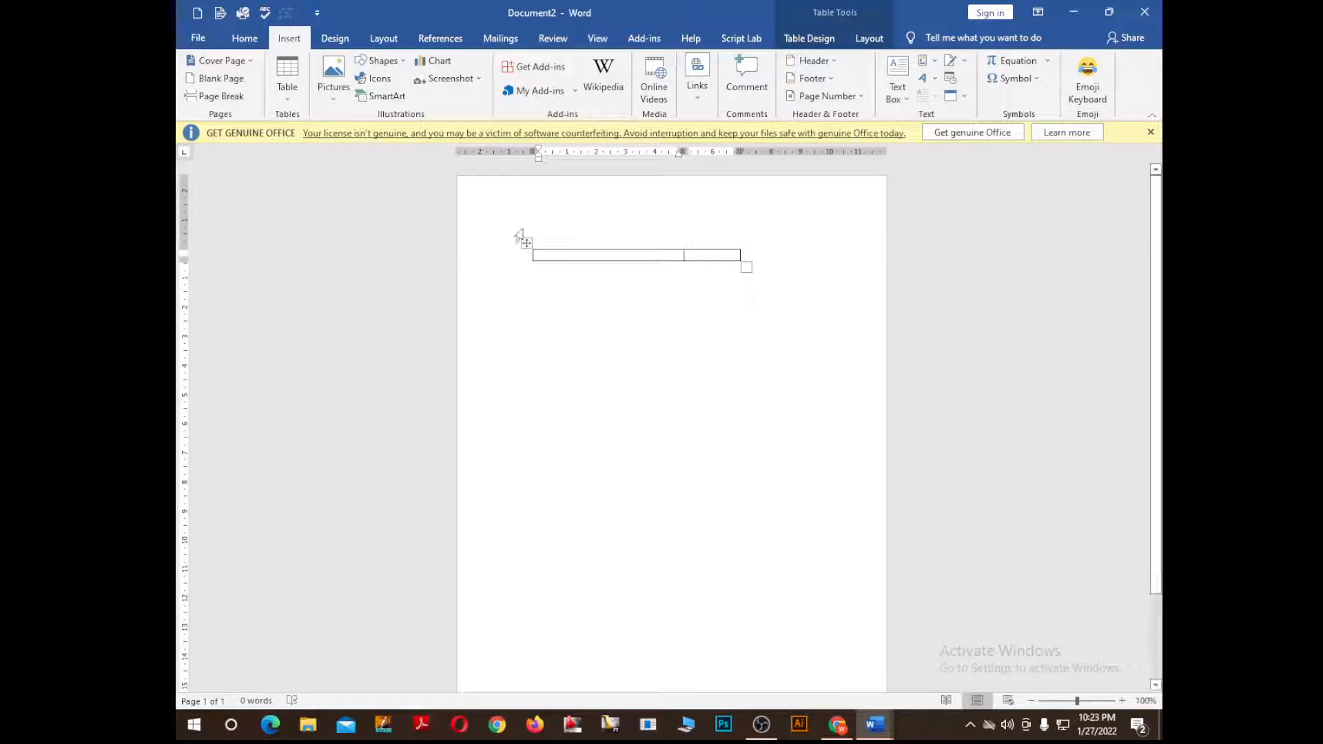
Select the whole one-row table and delete its cells with the shift cells left option.
{"action": "left_click", "coordinate": [562, 247]}
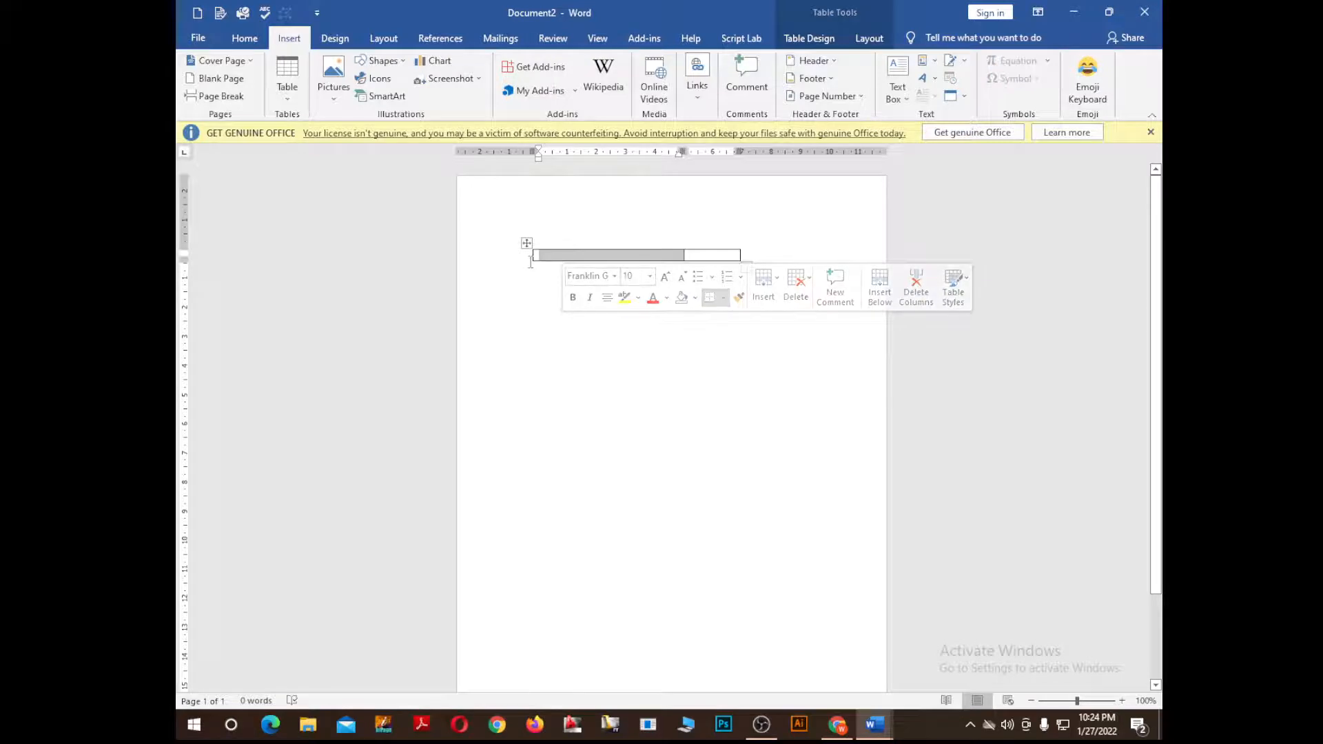
{"action": "left_click", "coordinate": [532, 262]}
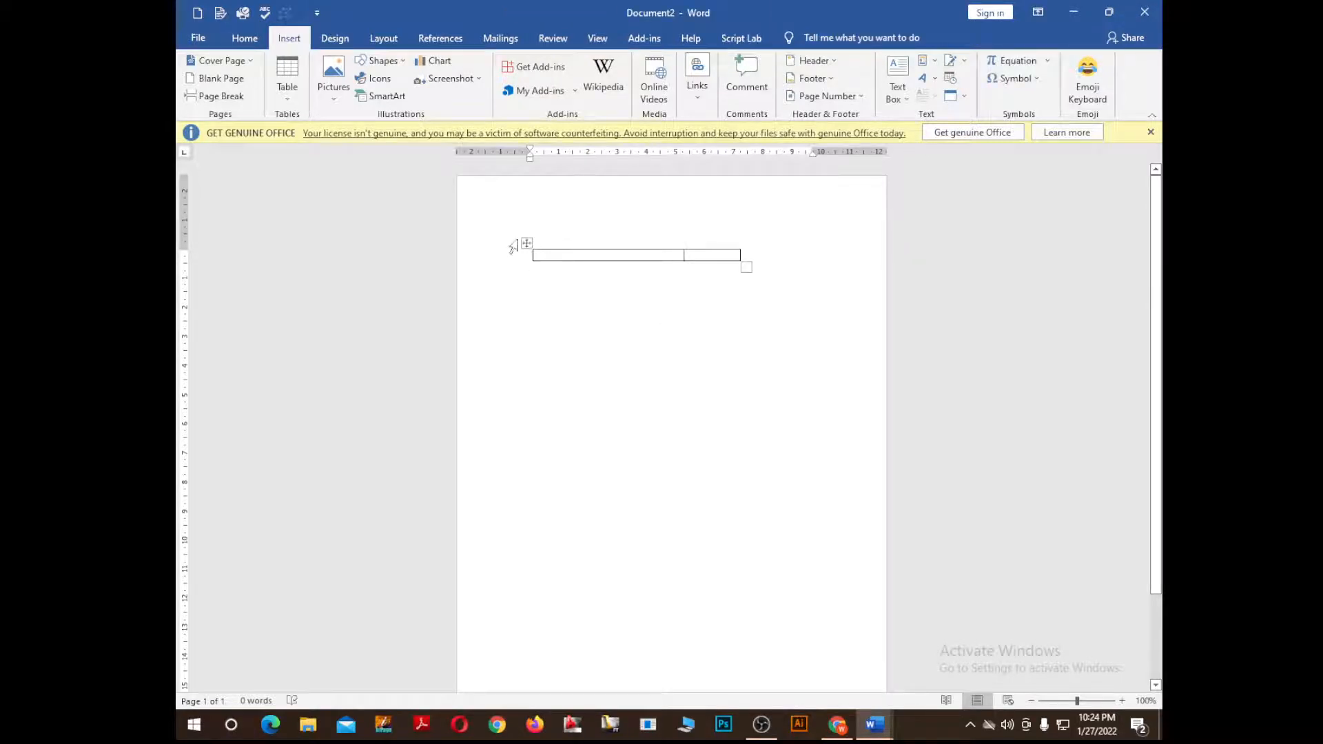
{"action": "left_click", "coordinate": [527, 245]}
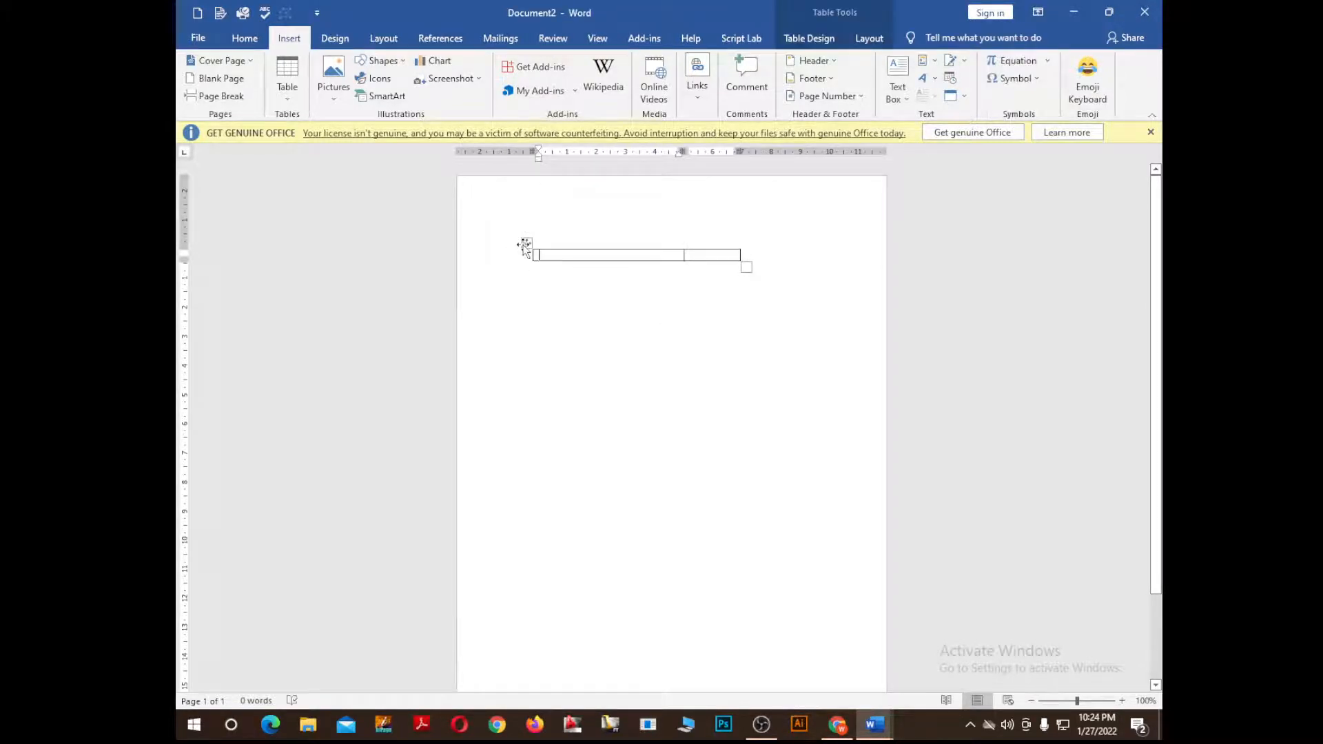
{"action": "left_click", "coordinate": [525, 242]}
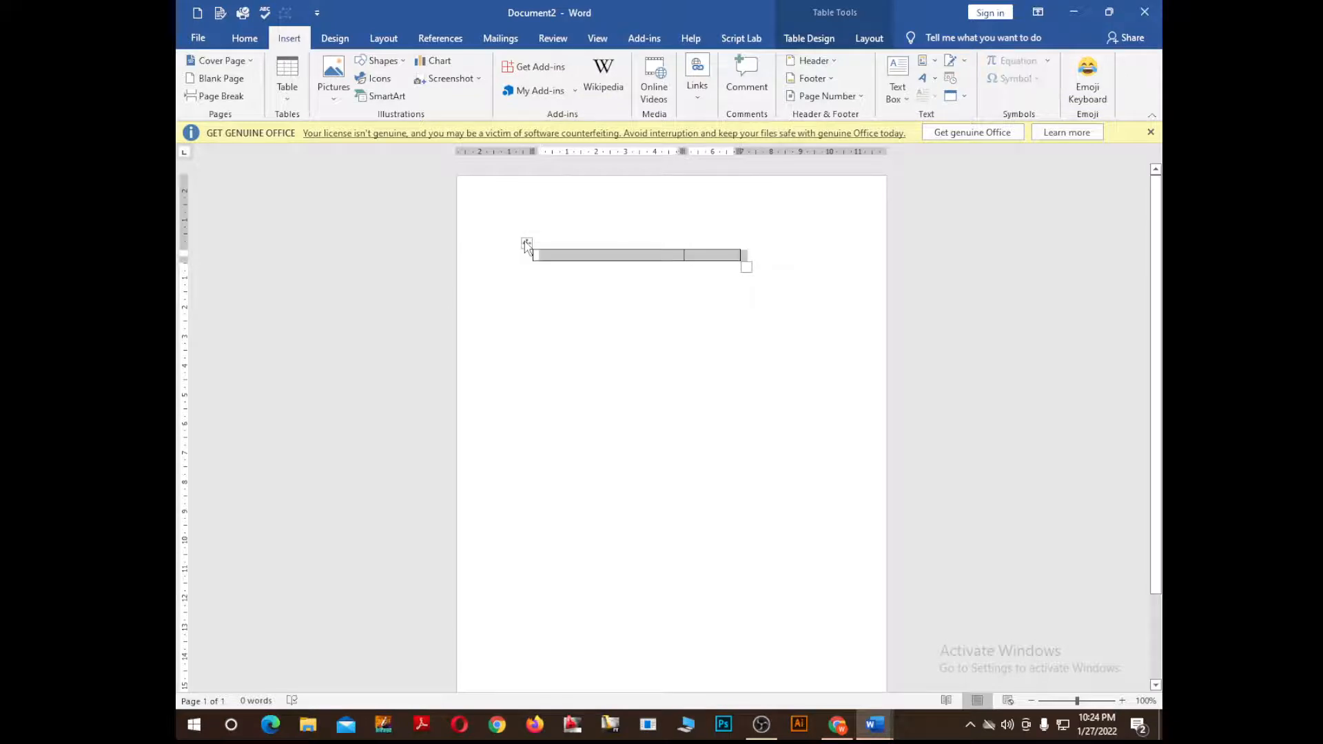
{"action": "left_click", "coordinate": [863, 40]}
{"action": "left_click", "coordinate": [820, 42]}
{"action": "left_click", "coordinate": [867, 39]}
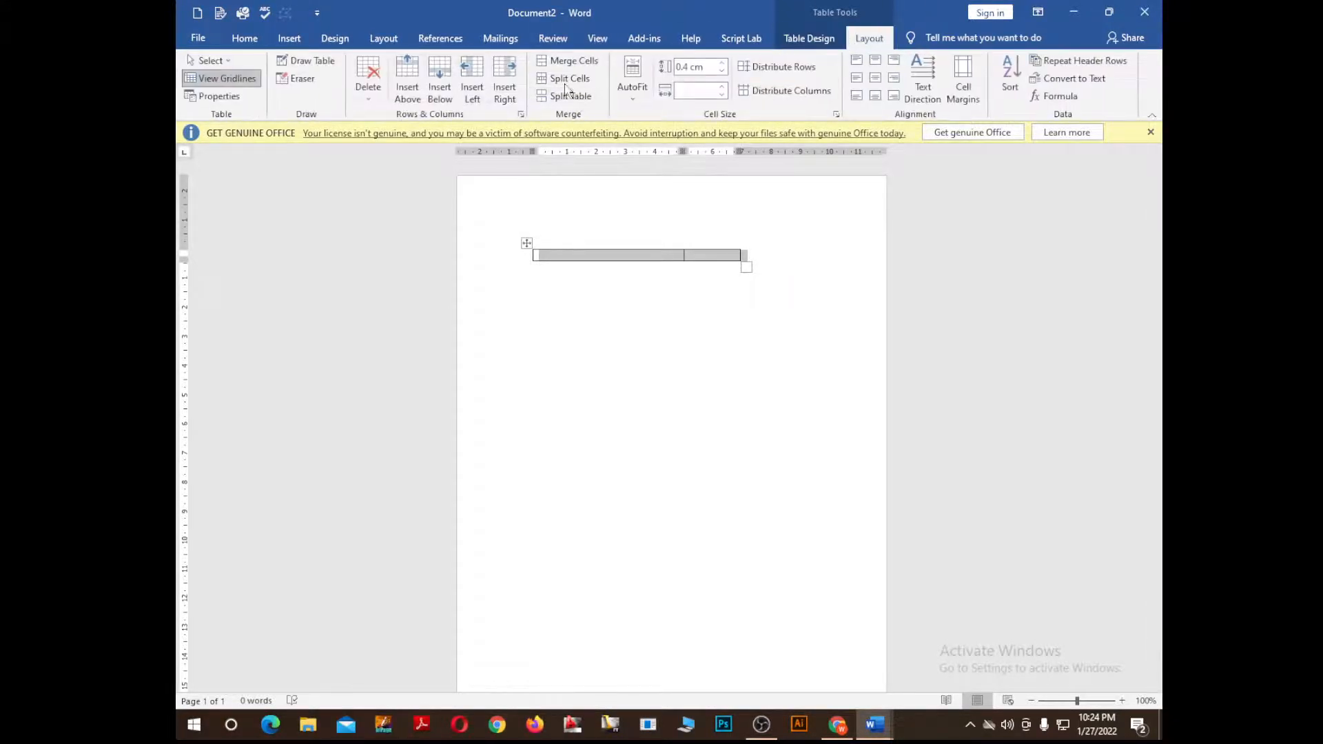
{"action": "left_click", "coordinate": [377, 84]}
{"action": "left_click", "coordinate": [393, 112]}
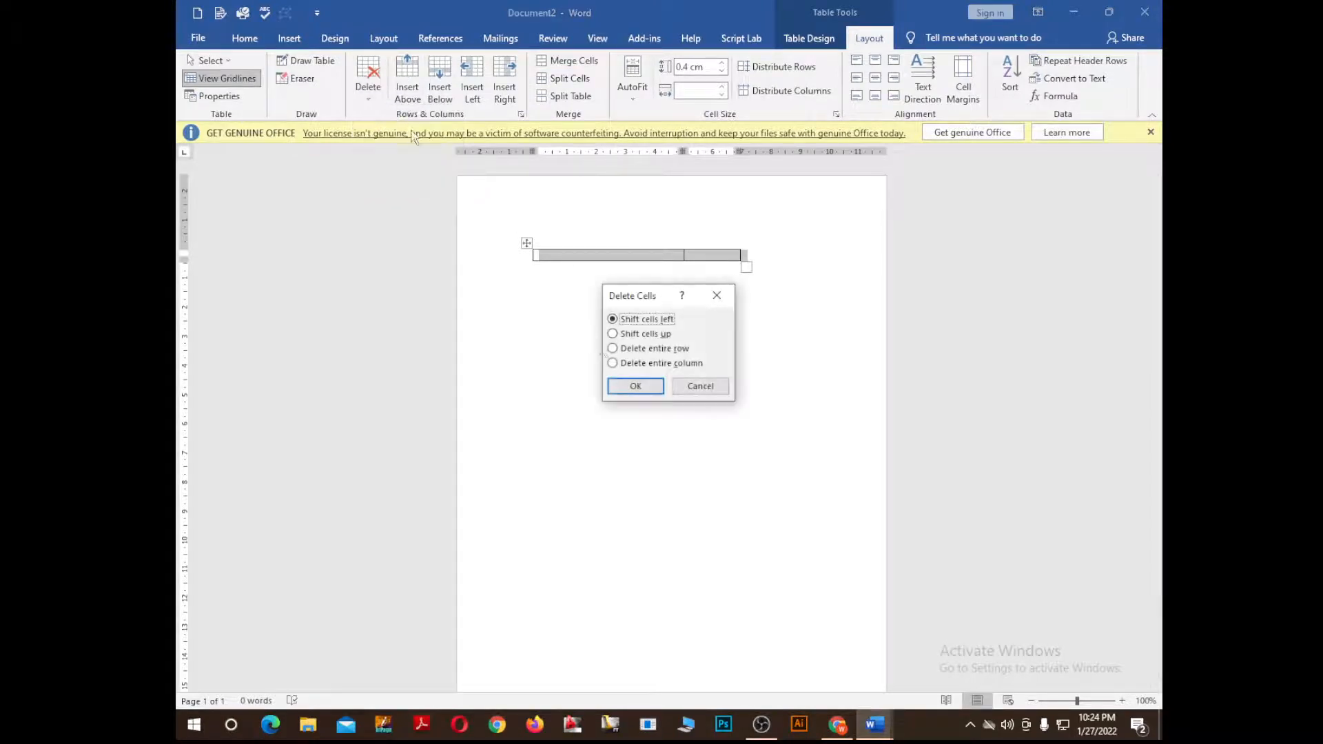
{"action": "left_click", "coordinate": [637, 389]}
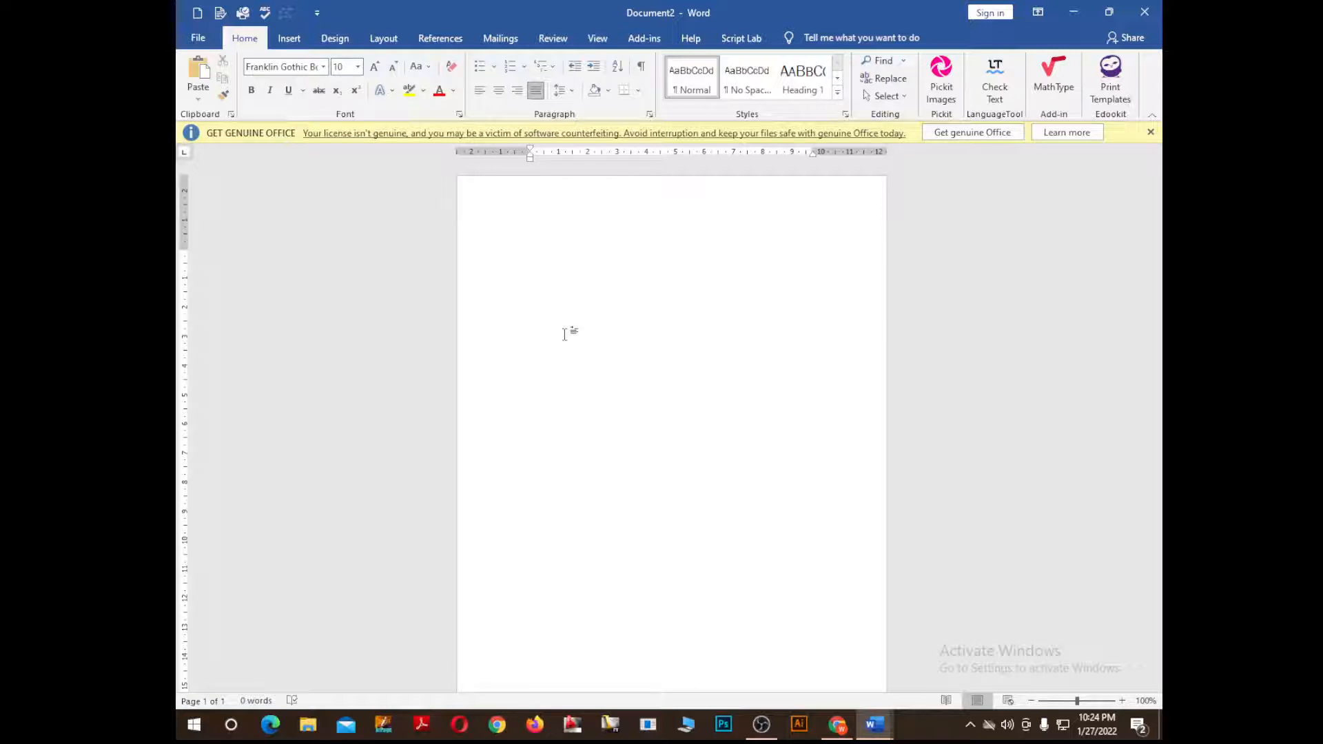
Create a narrower one-row, two-column table from the line +--------------------------+------------+.
{"action": "type", "text": "+"}
{"action": "key", "text": "BackSpace"}
{"action": "type", "text": "+--------------------------+------------"}
{"action": "type", "text": "+"}
{"action": "key", "text": "Return"}
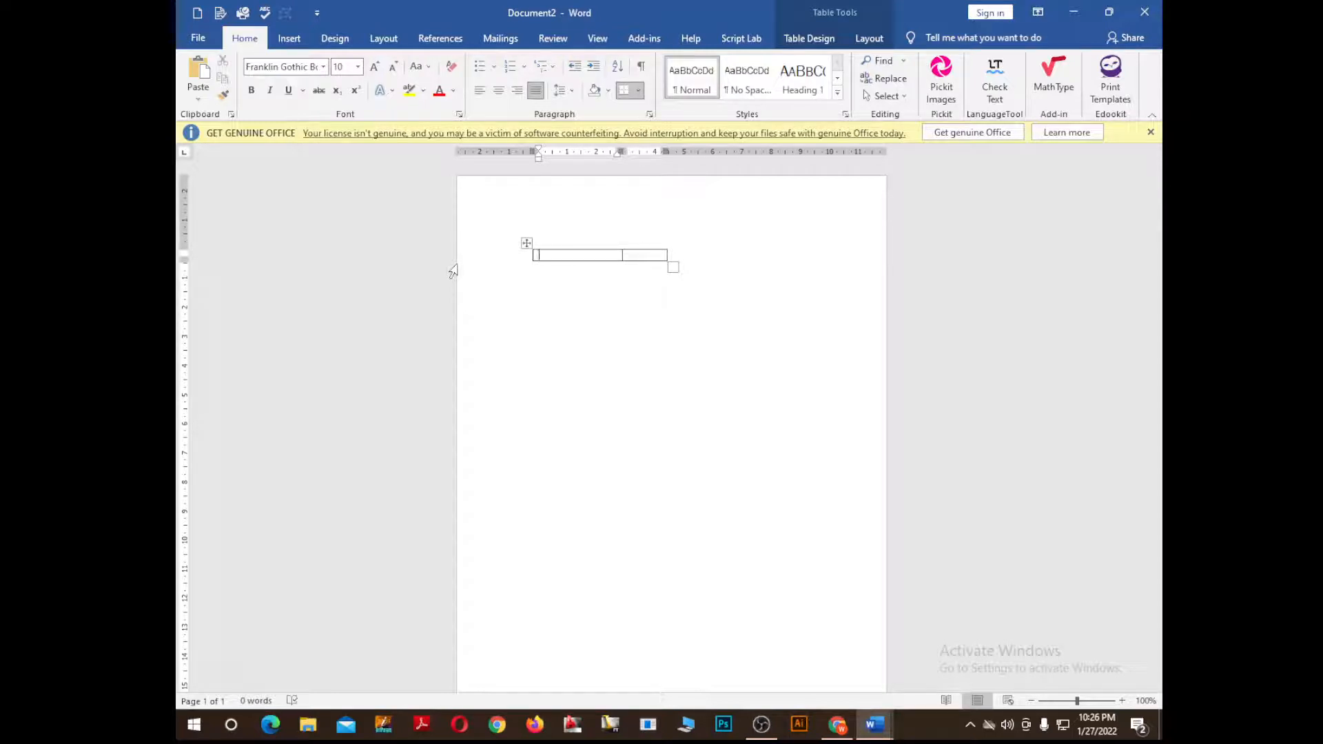
Add rows to the end of the two-column table until it has seven rows.
{"action": "key", "text": "Tab"}
{"action": "key", "text": "Tab"}
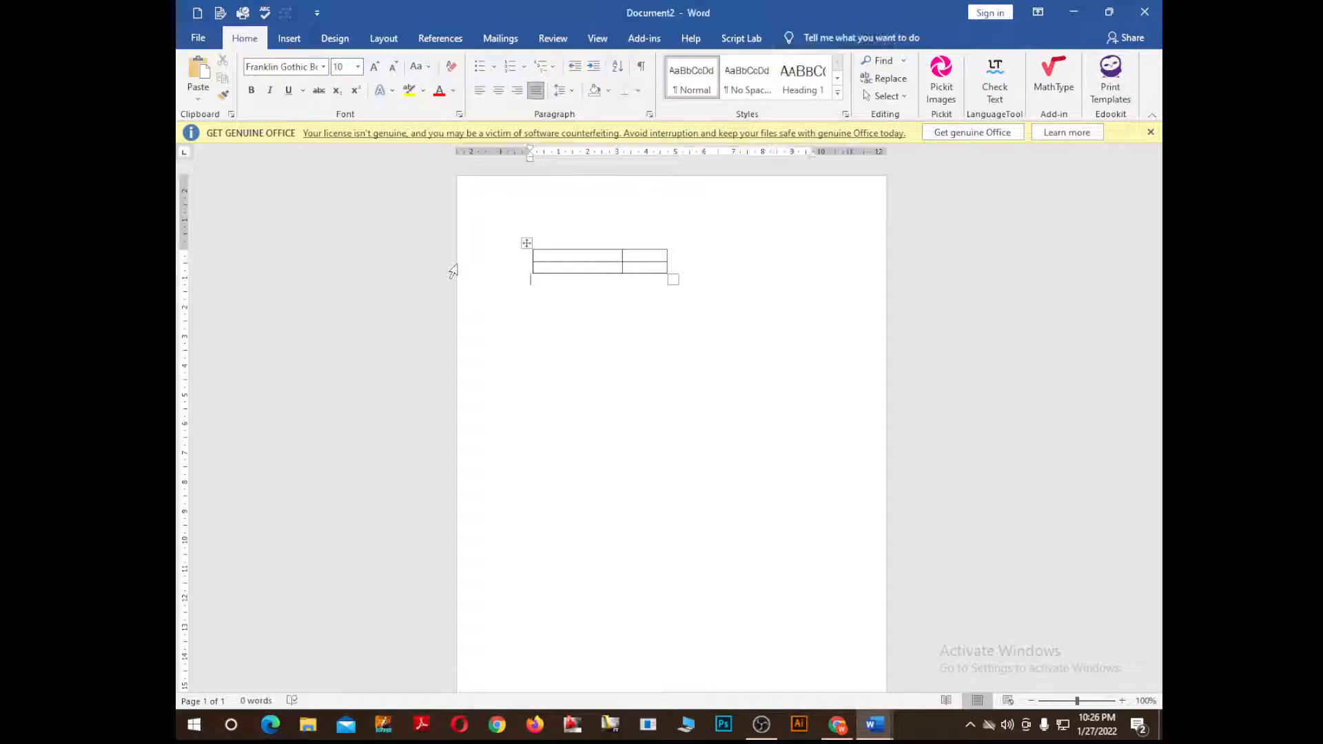
{"action": "key", "text": "Tab"}
{"action": "key", "text": "Tab"}
{"action": "key", "text": "Tab"}
{"action": "key", "text": "Tab"}
{"action": "key", "text": "Tab"}
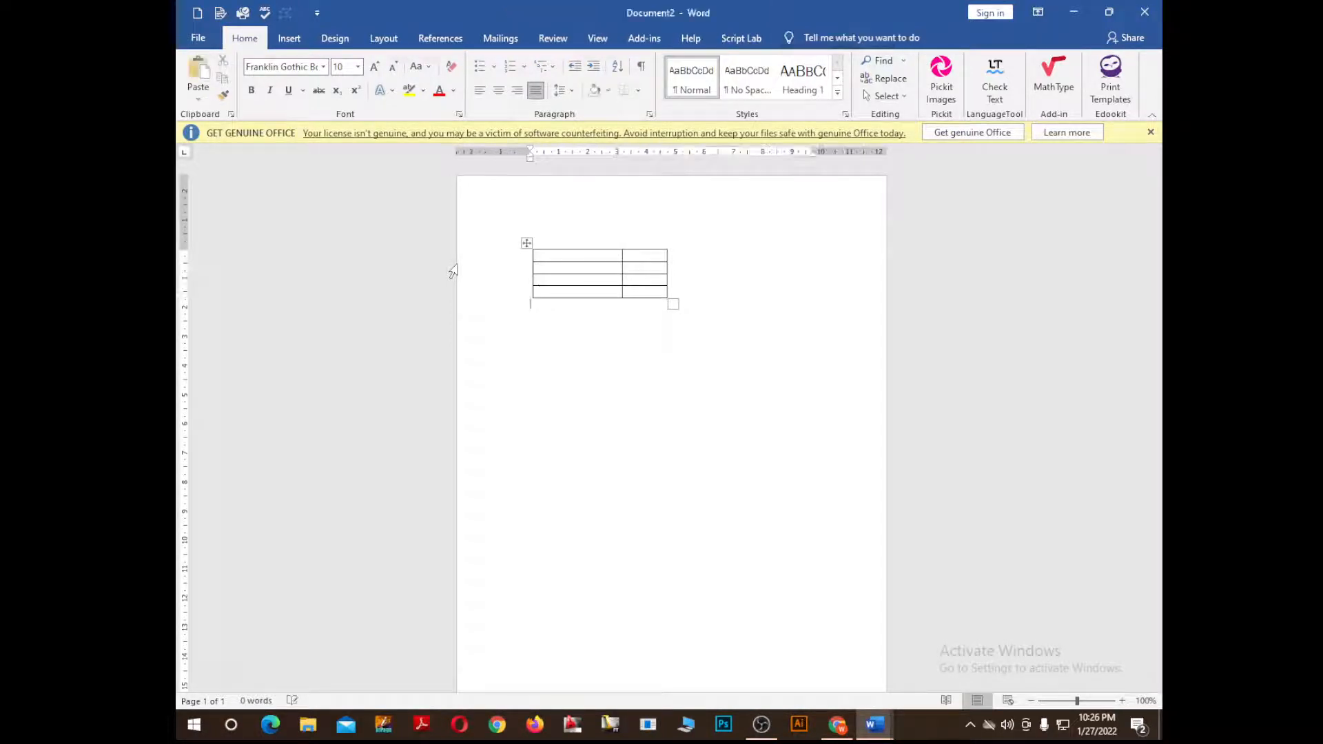
{"action": "key", "text": "Tab"}
{"action": "key", "text": "Tab"}
{"action": "key", "text": "Tab"}
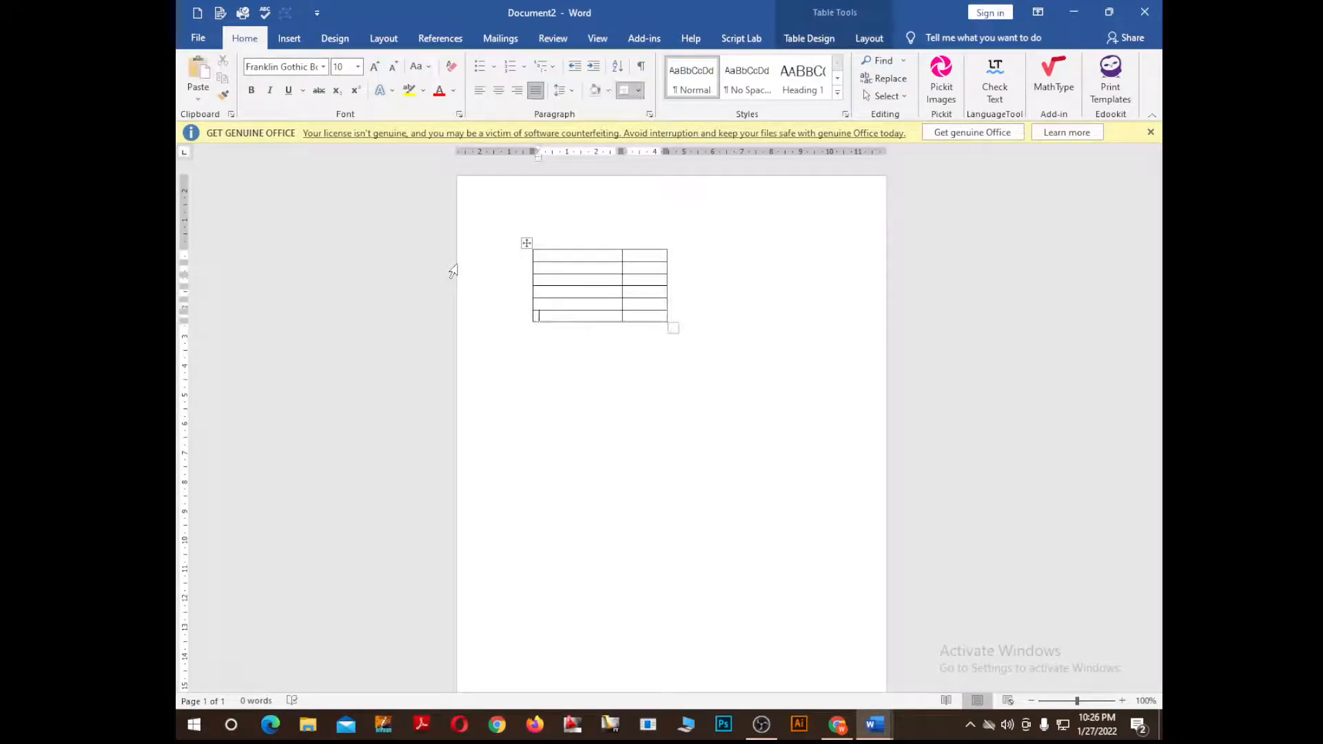
{"action": "key", "text": "Tab"}
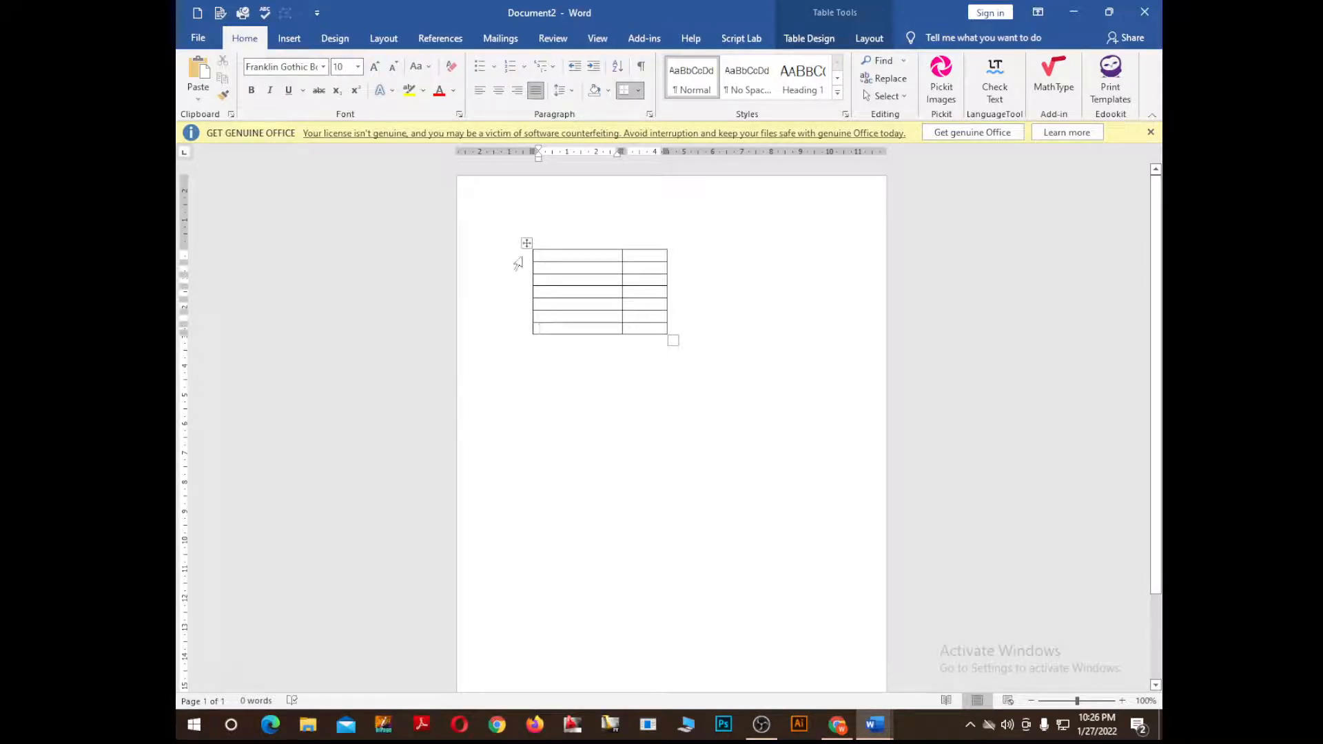
Copy the table's two columns and paste them twice after the last column to make a six-column table.
{"action": "left_click_drag", "start_coordinate": [562, 269], "coordinate": [659, 336]}
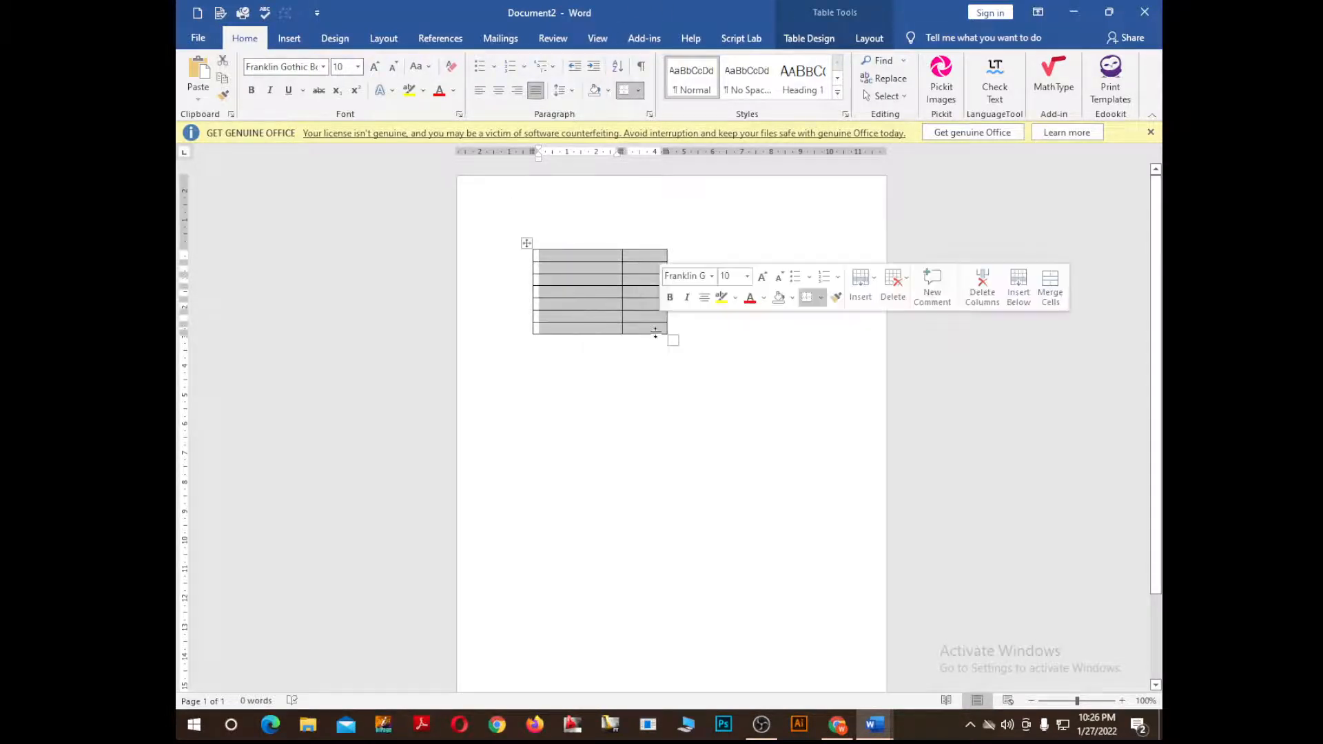
{"action": "key", "text": "ctrl+a"}
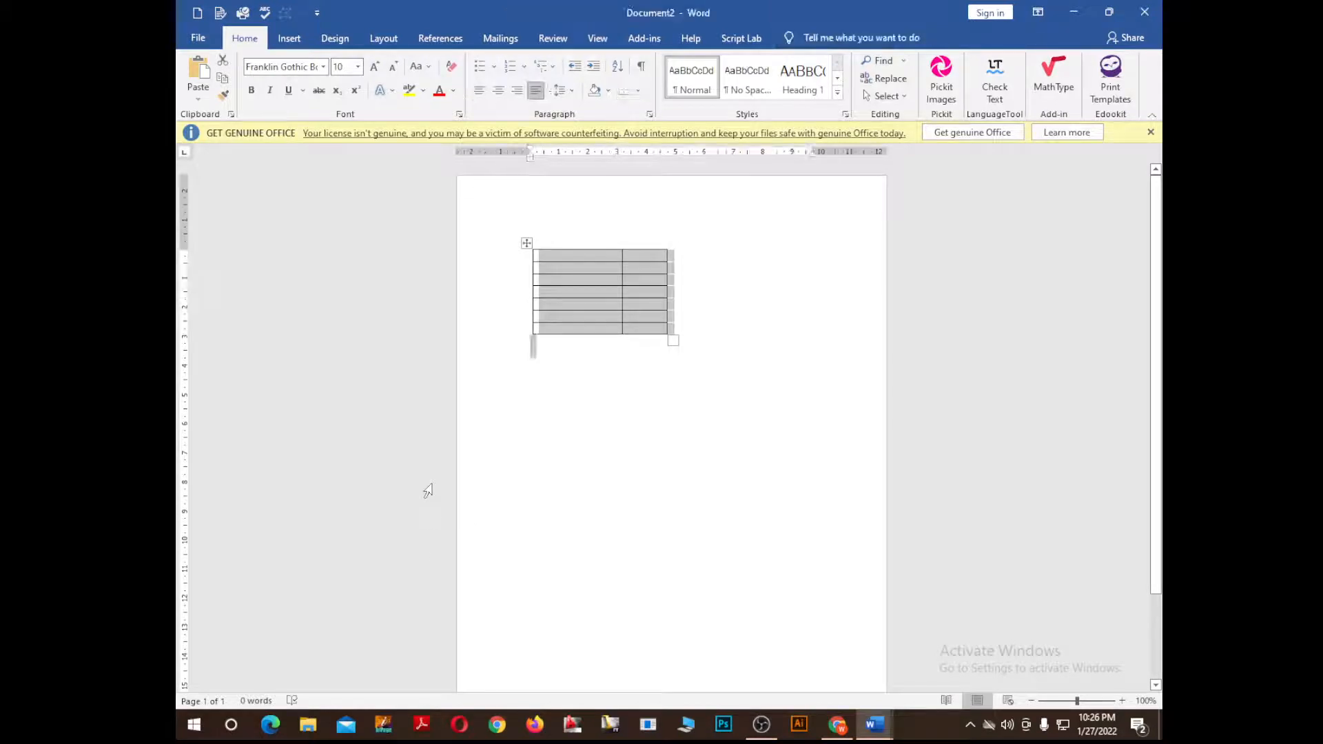
{"action": "key", "text": "shift+Up"}
{"action": "key", "text": "shift+Right"}
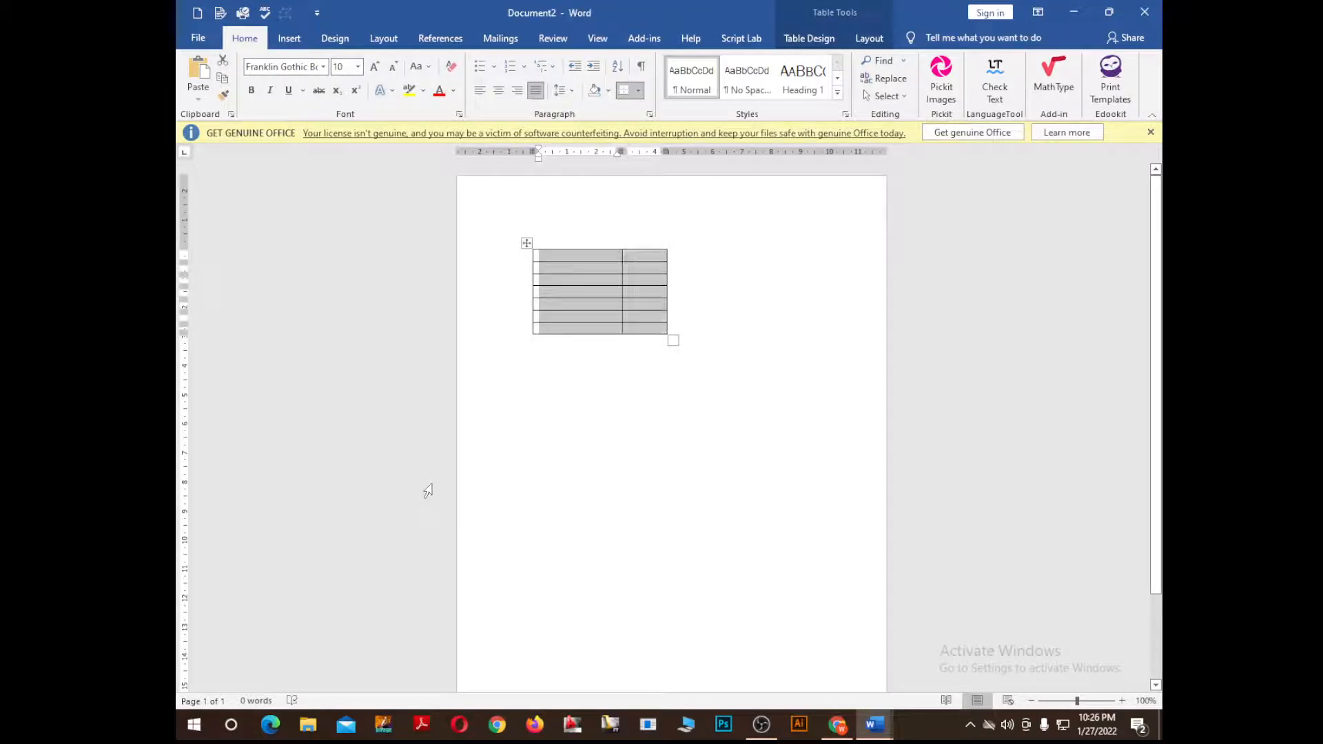
{"action": "key", "text": "Right"}
{"action": "key", "text": "ctrl+z"}
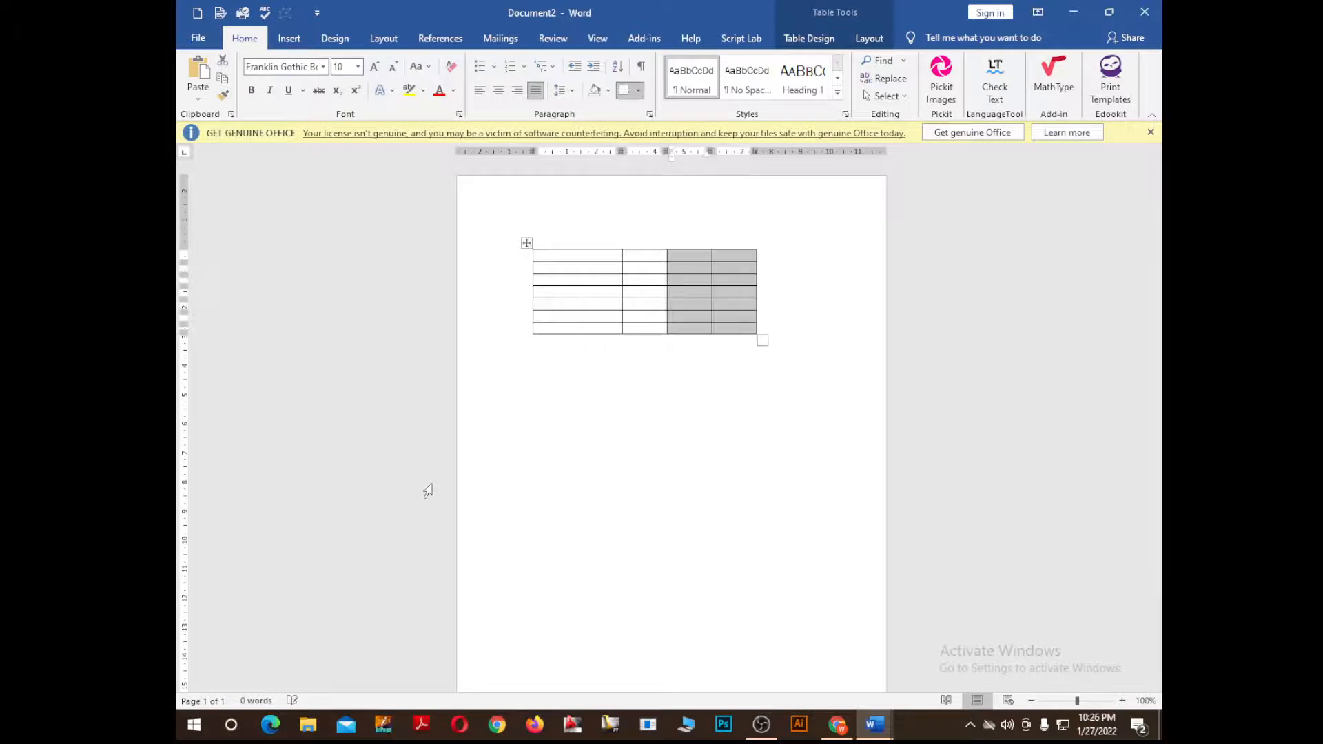
{"action": "key", "text": "Right"}
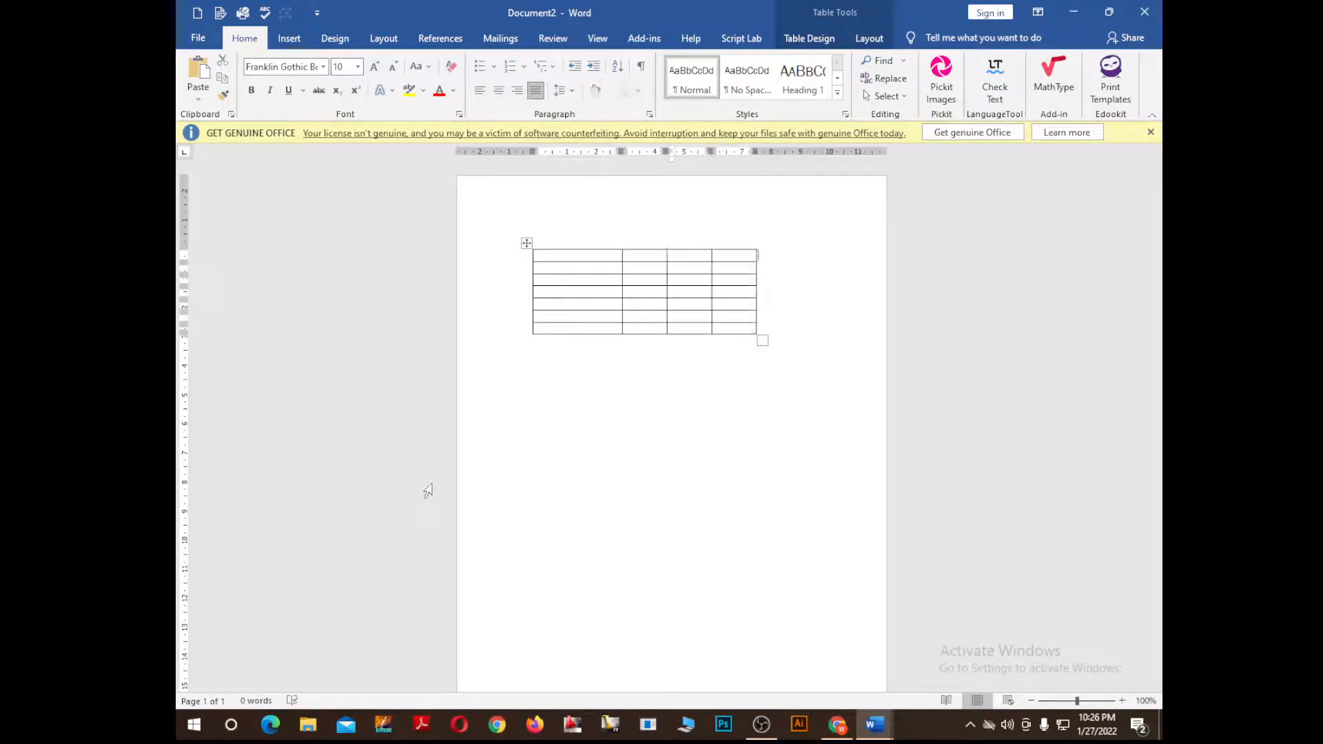
{"action": "key", "text": "ctrl+v"}
{"action": "key", "text": "Down"}
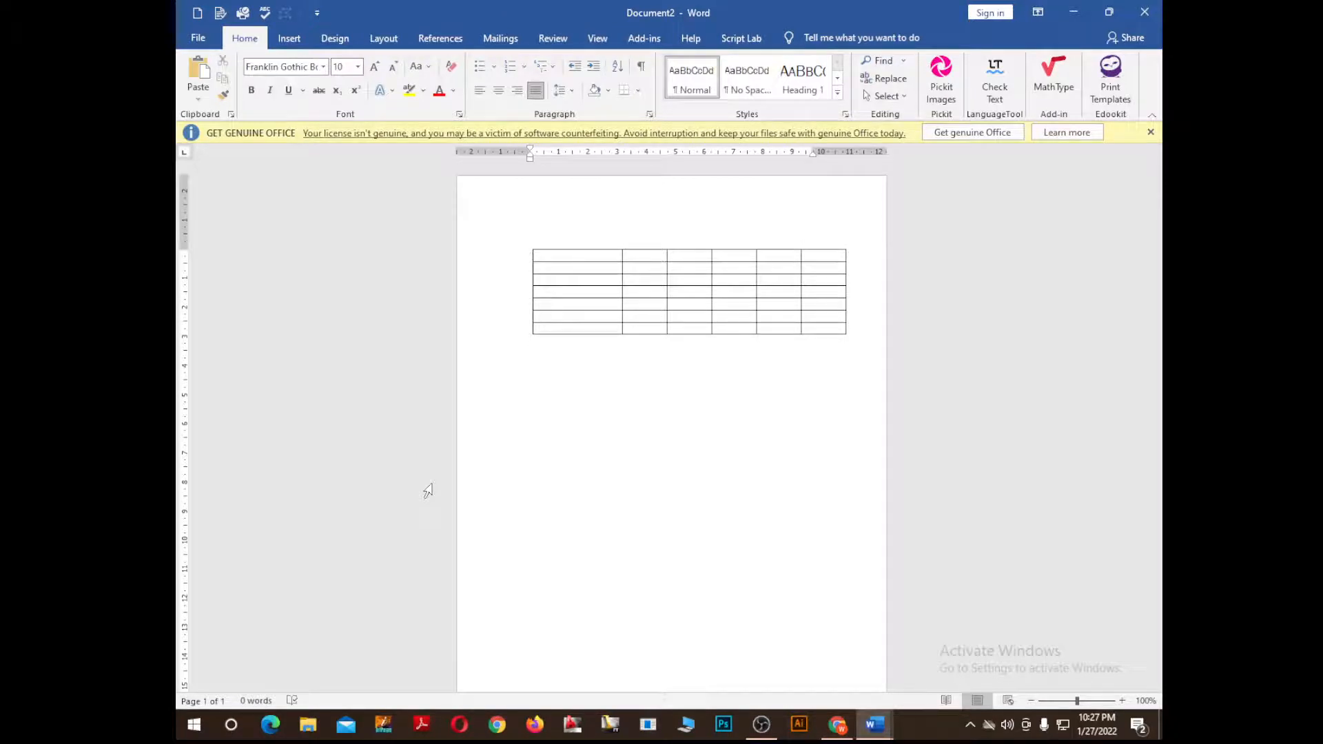
Fill the table's first row with 12, 23, 3, 23, 23 and 23, and enter 323 in the second row's last cell.
{"action": "key", "text": "Up"}
{"action": "key", "text": "Up"}
{"action": "key", "text": "Up"}
{"action": "key", "text": "Left"}
{"action": "key", "text": "Left"}
{"action": "key", "text": "Left"}
{"action": "key", "text": "Left"}
{"action": "key", "text": "Left"}
{"action": "key", "text": "Up"}
{"action": "key", "text": "Up"}
{"action": "key", "text": "Left"}
{"action": "key", "text": "Left"}
{"action": "key", "text": "Up"}
{"action": "key", "text": "Left"}
{"action": "key", "text": "Down"}
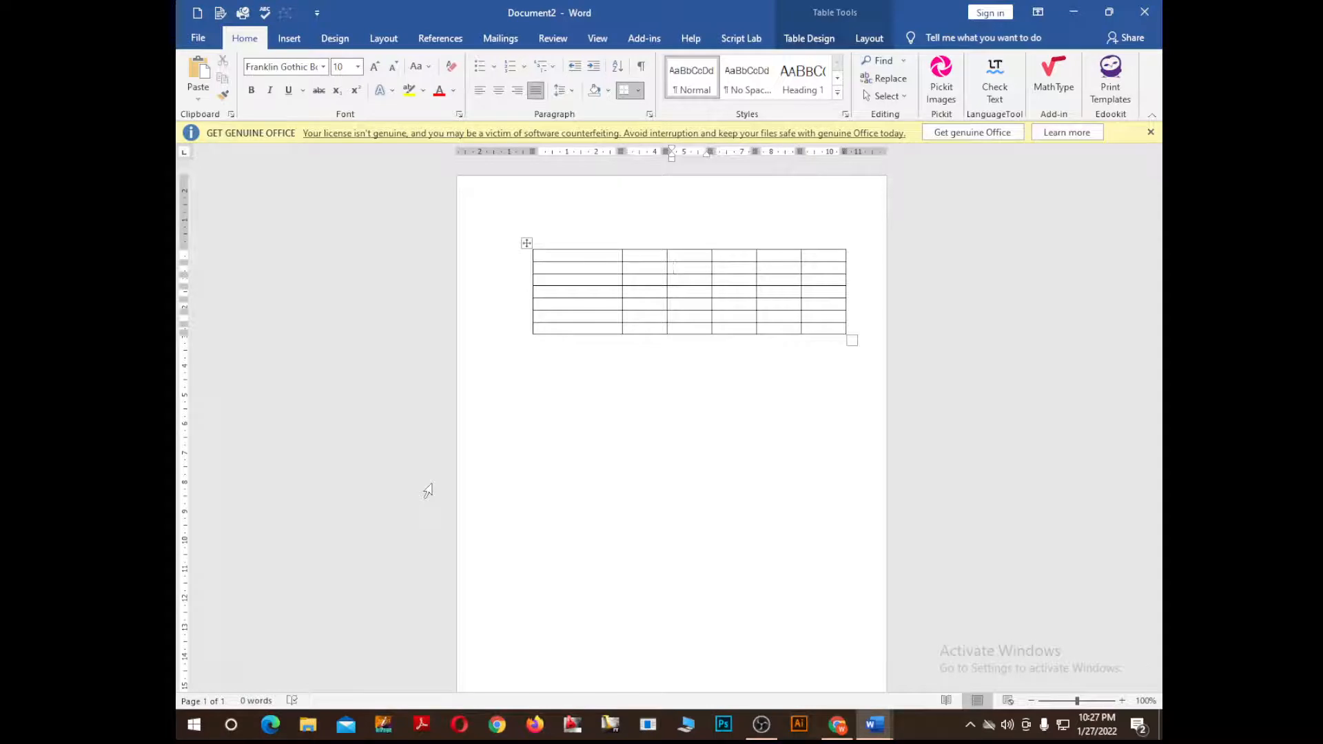
{"action": "key", "text": "Left"}
{"action": "key", "text": "Left"}
{"action": "type", "text": "12"}
{"action": "key", "text": "Tab"}
{"action": "type", "text": "23"}
{"action": "key", "text": "Tab"}
{"action": "type", "text": "3"}
{"action": "key", "text": "Tab"}
{"action": "type", "text": "23"}
{"action": "key", "text": "Tab"}
{"action": "type", "text": "23"}
{"action": "key", "text": "Tab"}
{"action": "type", "text": "23323"}
Fill the second row's first five cells with 23, 233, 23, 23 and 23, and enter 4323 in the third row's first cell.
{"action": "key", "text": "Left"}
{"action": "key", "text": "Left"}
{"action": "key", "text": "Left"}
{"action": "key", "text": "Left"}
{"action": "type", "text": "23"}
{"action": "key", "text": "Left"}
{"action": "key", "text": "Left"}
{"action": "key", "text": "Left"}
{"action": "key", "text": "Left"}
{"action": "type", "text": "23"}
{"action": "key", "text": "Right"}
{"action": "type", "text": "23"}
{"action": "left_click", "coordinate": [679, 268]}
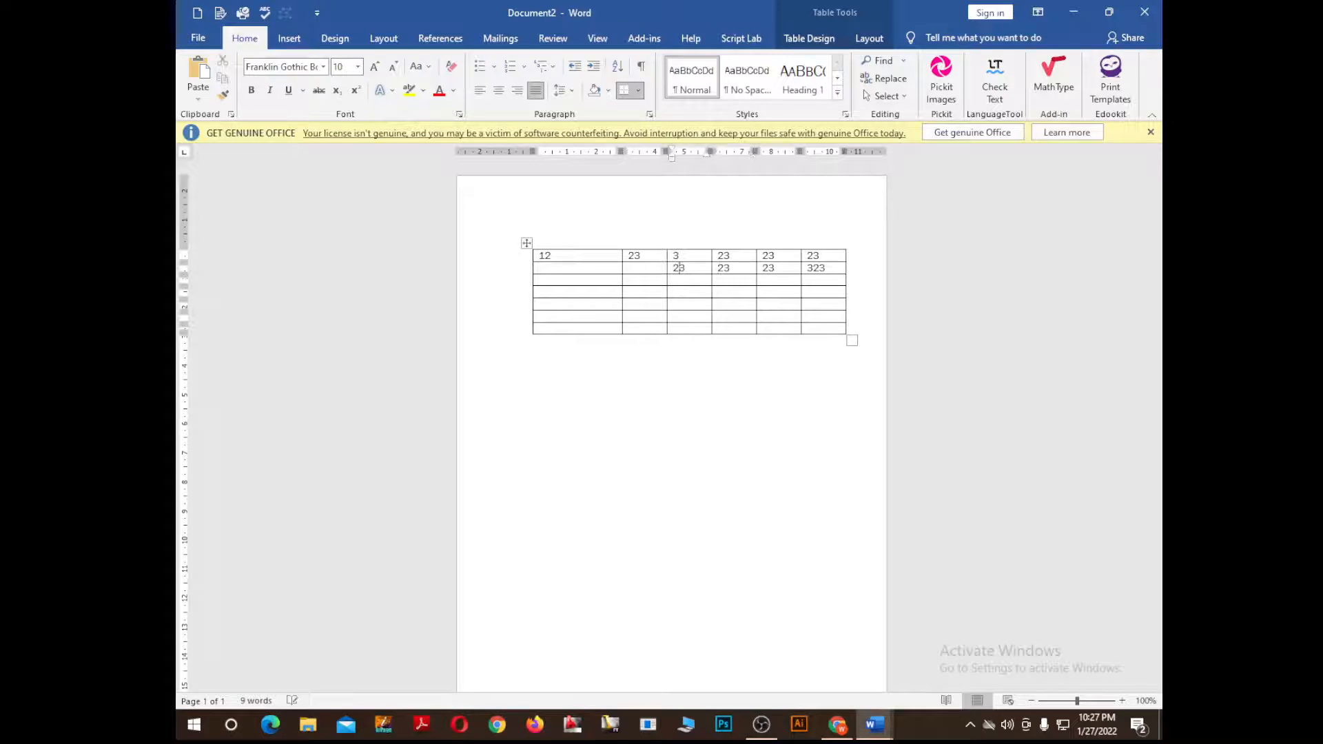
{"action": "key", "text": "Left"}
{"action": "type", "text": "233"}
{"action": "key", "text": "Left"}
{"action": "key", "text": "Left"}
{"action": "key", "text": "Left"}
{"action": "key", "text": "Left"}
{"action": "type", "text": "234323"}
Fill the rest of the third row with 23, 4, 3234, 543 and 42323, and enter 23 in the fourth row's second cell.
{"action": "key", "text": "Down"}
{"action": "key", "text": "Right"}
{"action": "type", "text": "23"}
{"action": "key", "text": "Up"}
{"action": "type", "text": "23"}
{"action": "key", "text": "Right"}
{"action": "type", "text": "4"}
{"action": "key", "text": "Right"}
{"action": "type", "text": "323"}
{"action": "key", "text": "Down"}
{"action": "key", "text": "Up"}
{"action": "key", "text": "Right"}
{"action": "key", "text": "Right"}
{"action": "type", "text": "23"}
{"action": "key", "text": "Left"}
{"action": "key", "text": "Left"}
{"action": "key", "text": "Left"}
{"action": "key", "text": "Left"}
{"action": "type", "text": "4"}
{"action": "key", "text": "Right"}
{"action": "key", "text": "Right"}
{"action": "type", "text": "423"}
{"action": "key", "text": "Left"}
{"action": "type", "text": "543"}
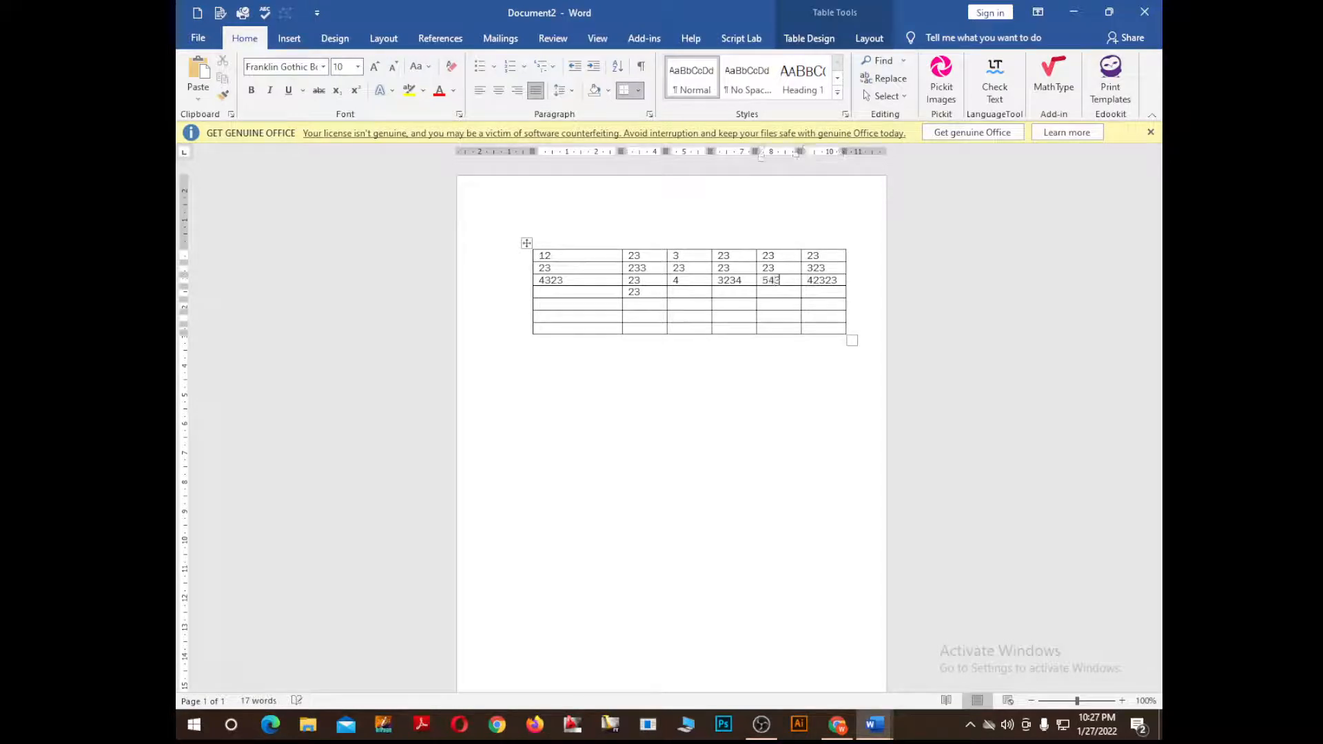
Fill the last four cells of the table's fourth row with 5445, 4234, 23 and 32.
{"action": "key", "text": "Right"}
{"action": "key", "text": "Down"}
{"action": "type", "text": "32"}
{"action": "key", "text": "Left"}
{"action": "key", "text": "Left"}
{"action": "key", "text": "Left"}
{"action": "type", "text": "23"}
{"action": "key", "text": "Left"}
{"action": "key", "text": "Left"}
{"action": "key", "text": "Left"}
{"action": "type", "text": "234"}
{"action": "key", "text": "Left"}
{"action": "key", "text": "Left"}
{"action": "key", "text": "Right"}
{"action": "key", "text": "Right"}
{"action": "type", "text": "4"}
{"action": "key", "text": "Left"}
{"action": "key", "text": "Left"}
{"action": "type", "text": "5445"}
Enter 67 in the fourth row's first cell and fill the fifth row with 43, 76, 69, 67, 67 and 67.
{"action": "key", "text": "Left"}
{"action": "key", "text": "Left"}
{"action": "key", "text": "Left"}
{"action": "key", "text": "Left"}
{"action": "key", "text": "Left"}
{"action": "key", "text": "Left"}
{"action": "type", "text": "6743"}
{"action": "key", "text": "Tab"}
{"action": "type", "text": "76"}
{"action": "key", "text": "Tab"}
{"action": "type", "text": "69"}
{"action": "key", "text": "Tab"}
{"action": "type", "text": "67"}
{"action": "key", "text": "Tab"}
{"action": "type", "text": "67"}
{"action": "key", "text": "Tab"}
{"action": "type", "text": "67"}
Fill the sixth row's cells with 980, 980, 9879, 678, 78 and 789.
{"action": "type", "text": "789"}
{"action": "left_click", "coordinate": [781, 316]}
{"action": "type", "text": "78"}
{"action": "left_click", "coordinate": [721, 316]}
{"action": "type", "text": "678"}
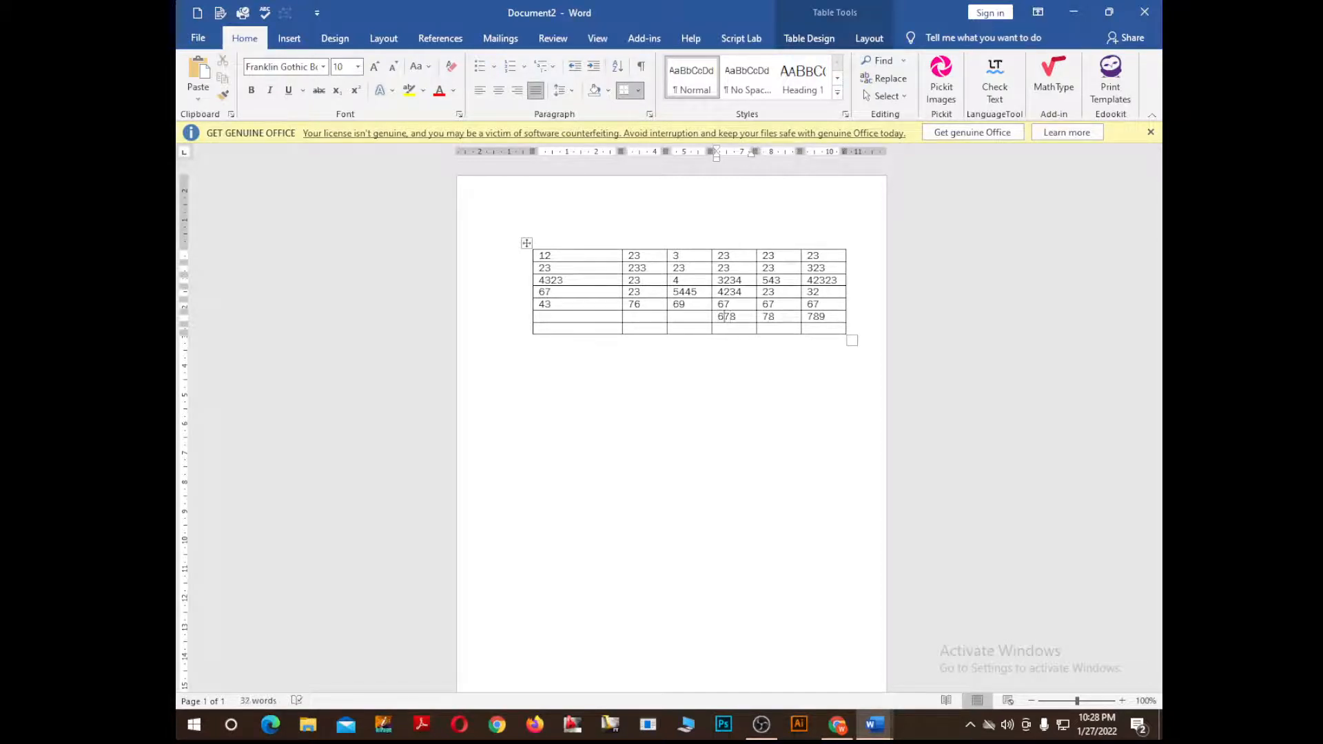
{"action": "left_click", "coordinate": [674, 316]}
{"action": "type", "text": "9879"}
{"action": "left_click", "coordinate": [643, 316]}
{"action": "type", "text": "980"}
{"action": "left_click", "coordinate": [548, 317]}
{"action": "type", "text": "980"}
Fill the table's seventh row with 980, 890, 9800, 980, 98 and 0-.
{"action": "left_click", "coordinate": [542, 329]}
{"action": "type", "text": "980"}
{"action": "left_click", "coordinate": [638, 329]}
{"action": "type", "text": "890"}
{"action": "left_click", "coordinate": [682, 328]}
{"action": "type", "text": "9800"}
{"action": "left_click", "coordinate": [754, 329]}
{"action": "type", "text": "98"}
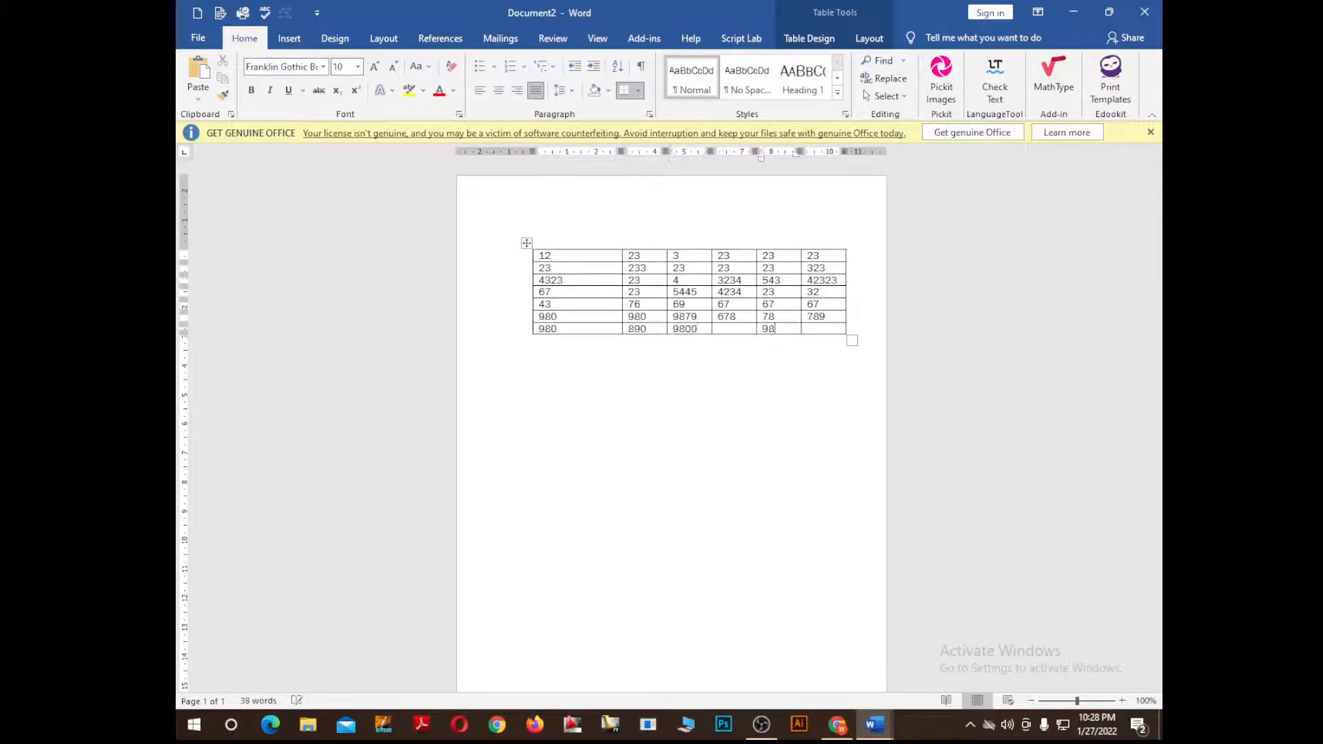
{"action": "left_click", "coordinate": [720, 329]}
{"action": "type", "text": "980"}
{"action": "left_click", "coordinate": [775, 329]}
{"action": "type", "text": "0-"}
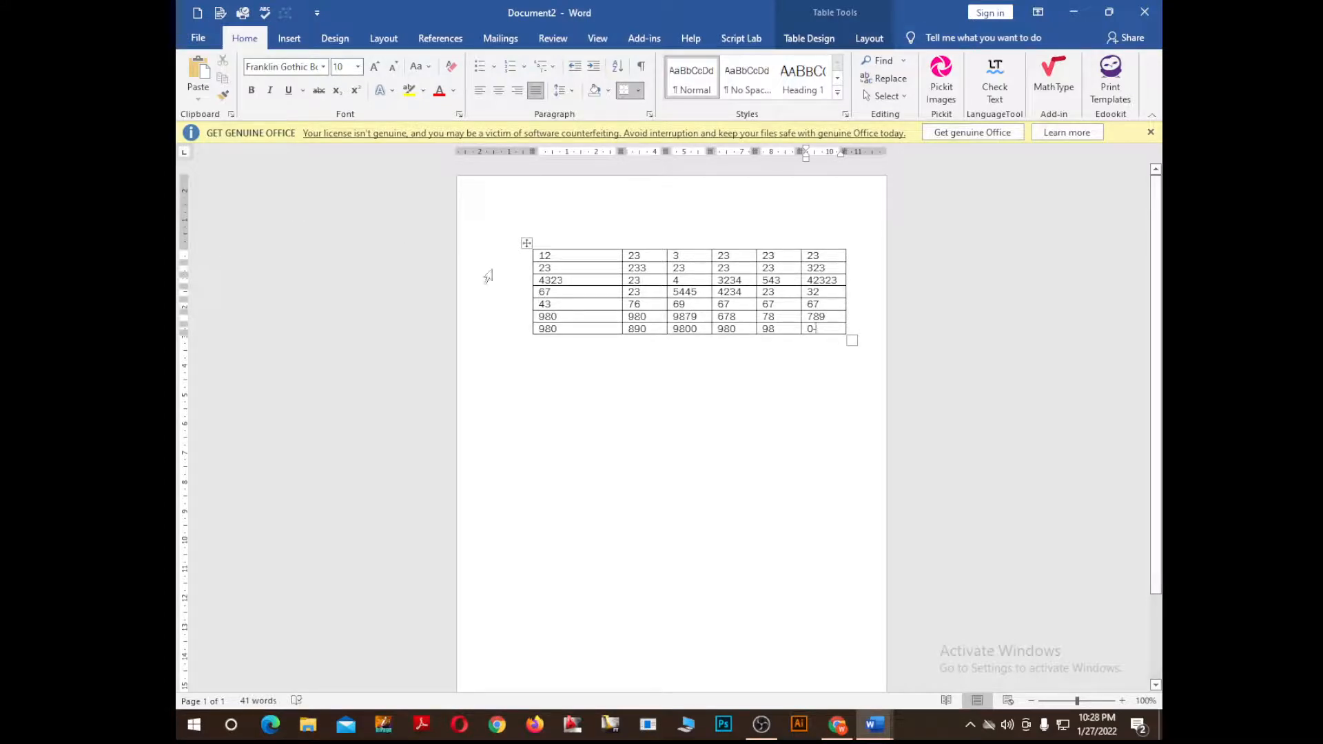
Move the fourth row, starting with 67, up three positions to the top of the table.
{"action": "left_click", "coordinate": [539, 294]}
{"action": "left_click_drag", "start_coordinate": [555, 293], "coordinate": [823, 295]}
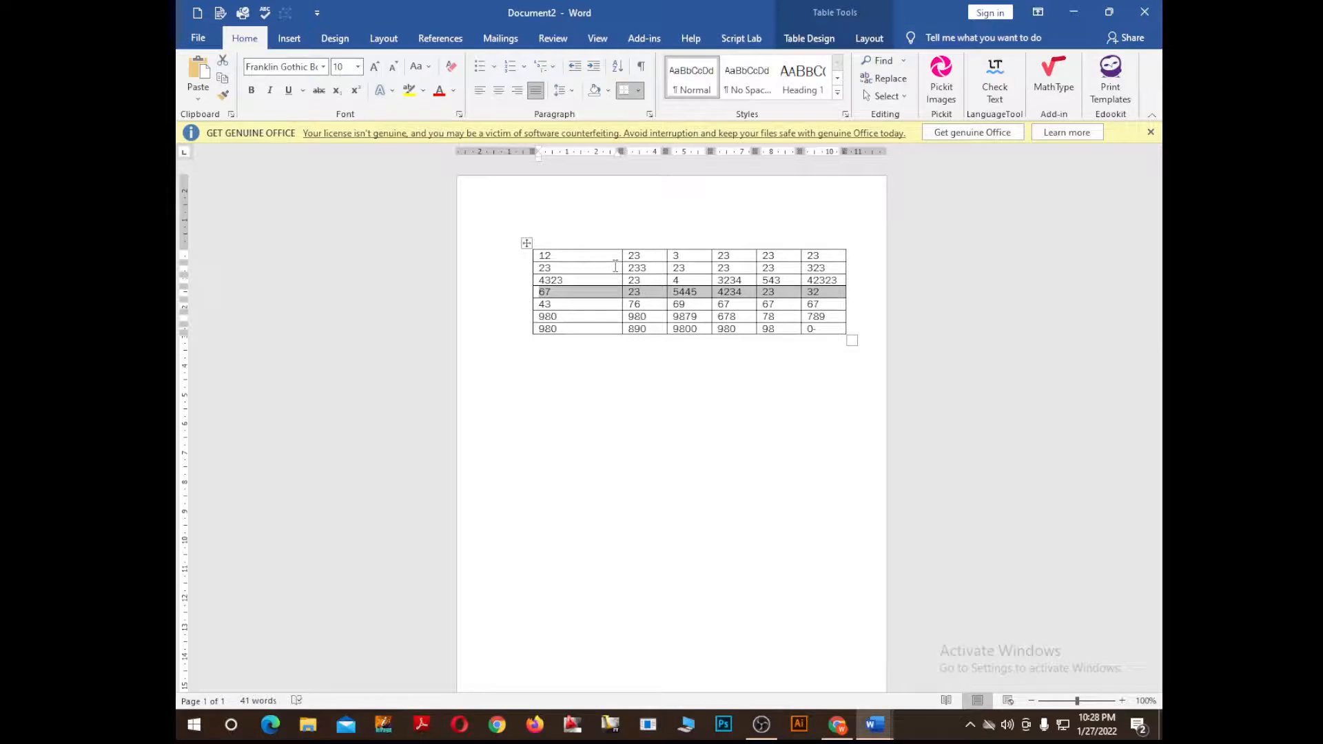
{"action": "key", "text": "alt+shift+Up"}
{"action": "key", "text": "alt+shift+Up"}
{"action": "key", "text": "alt+shift+Up"}
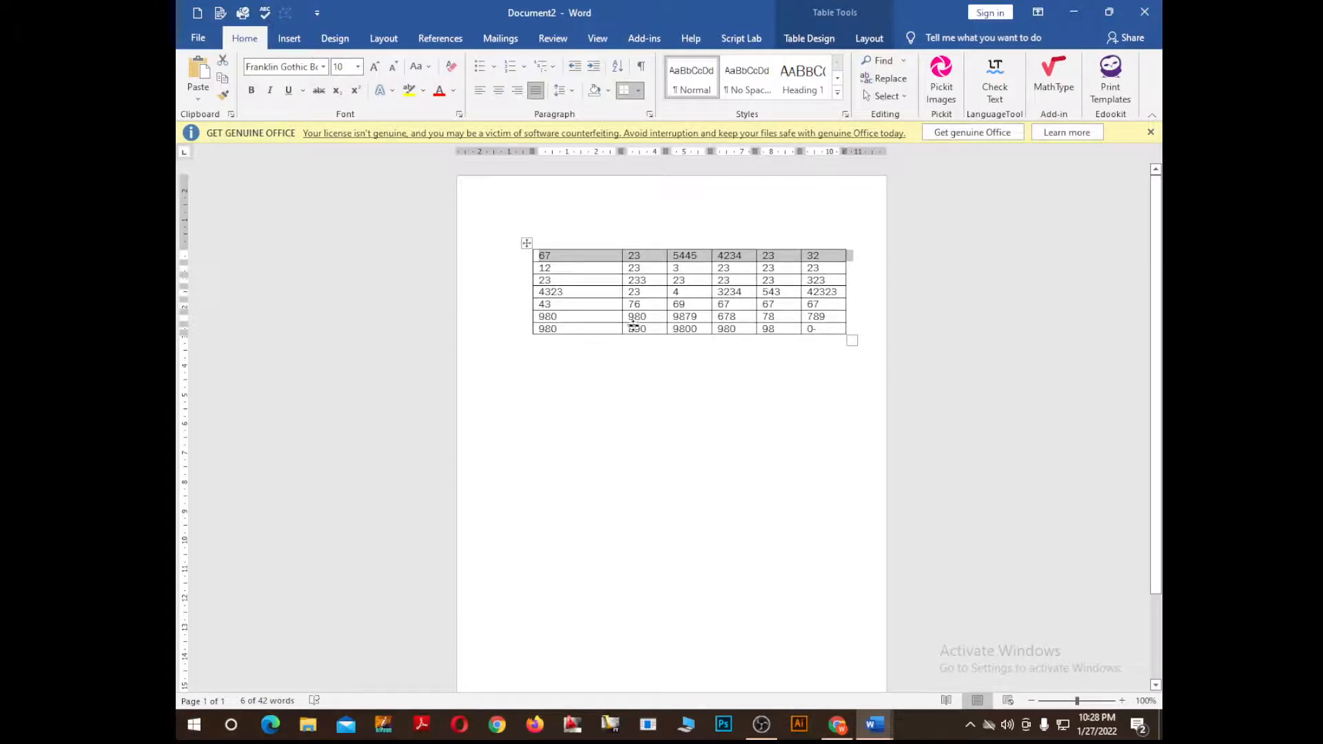
Try to move the sixth row's contents onto the table's first row.
{"action": "double_click", "coordinate": [637, 317]}
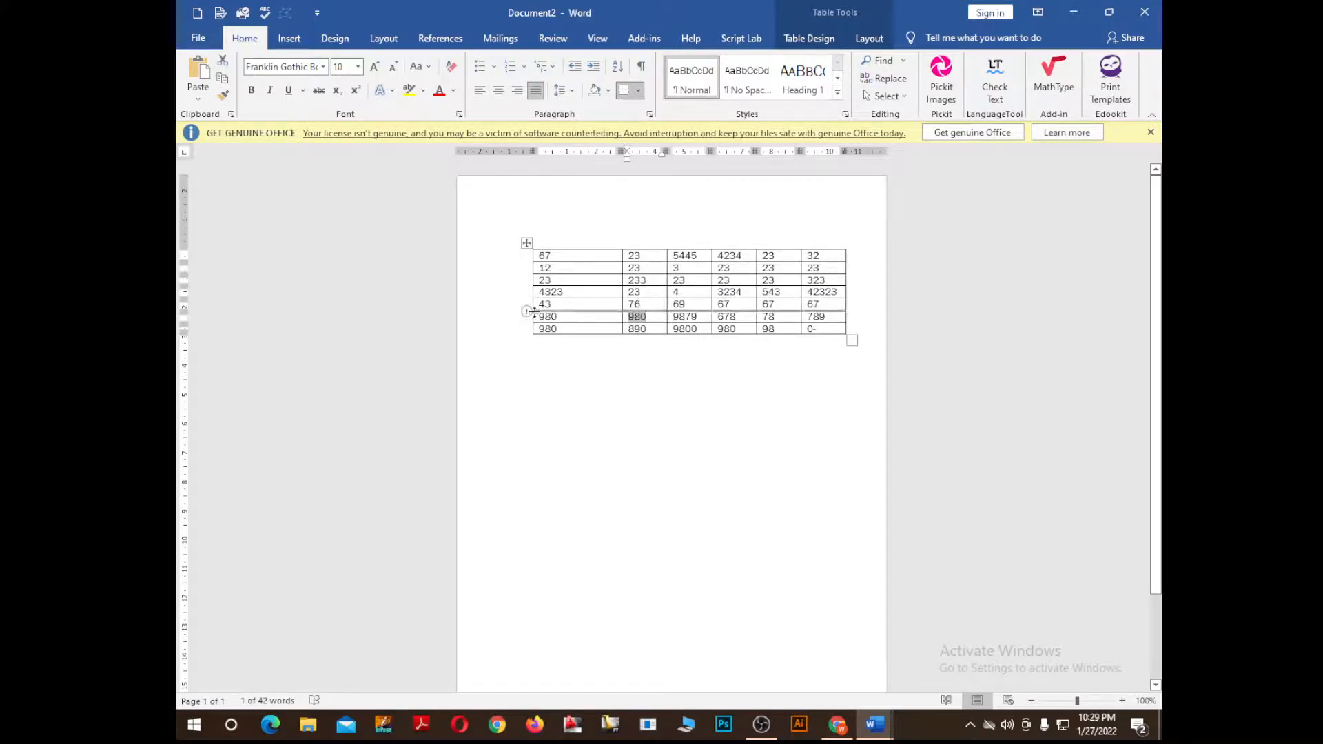
{"action": "left_click_drag", "start_coordinate": [533, 317], "coordinate": [793, 254]}
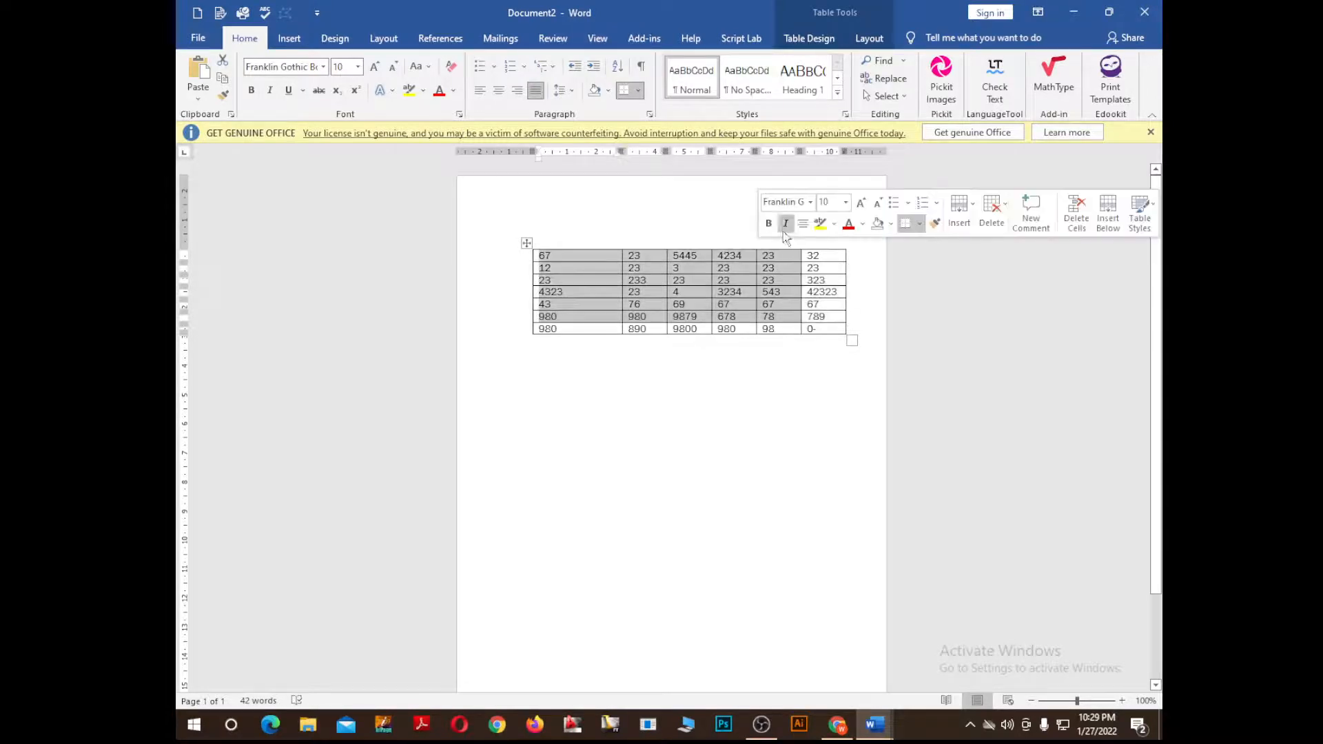
{"action": "left_click", "coordinate": [600, 286]}
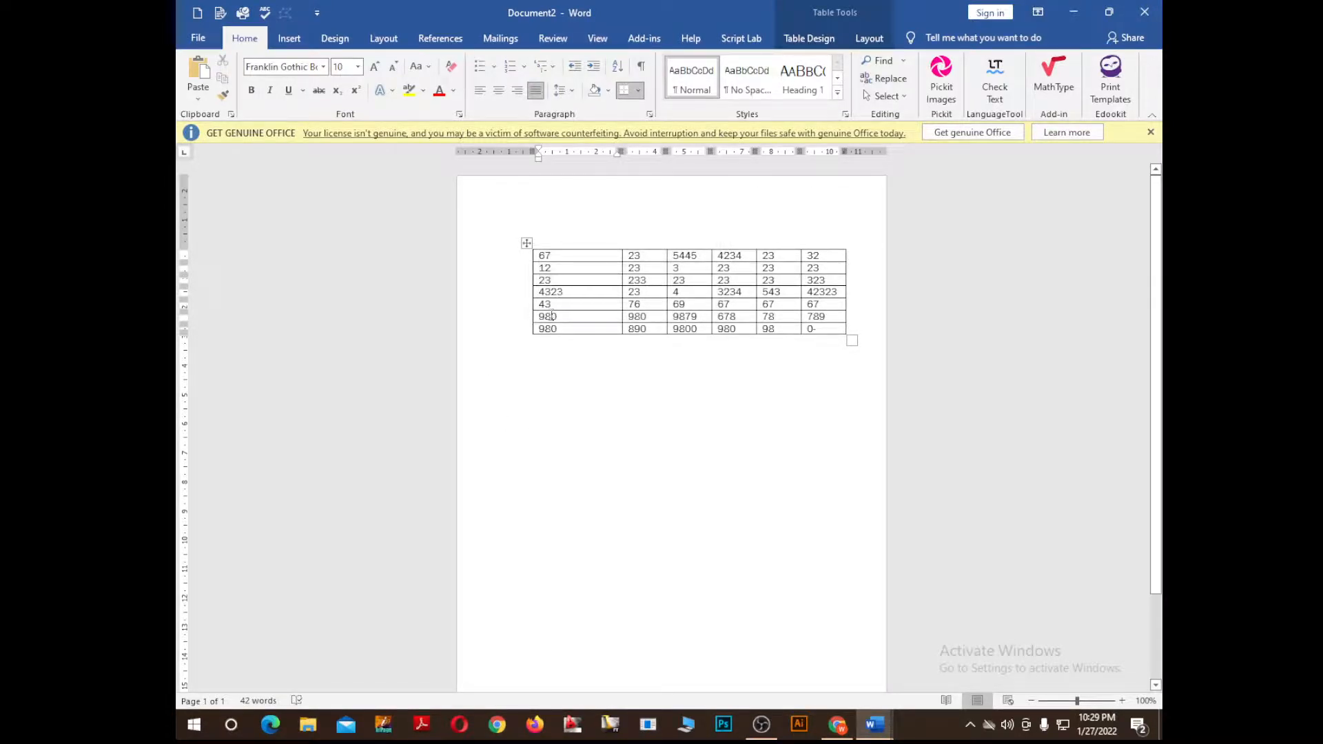
{"action": "left_click_drag", "start_coordinate": [534, 322], "coordinate": [833, 321]}
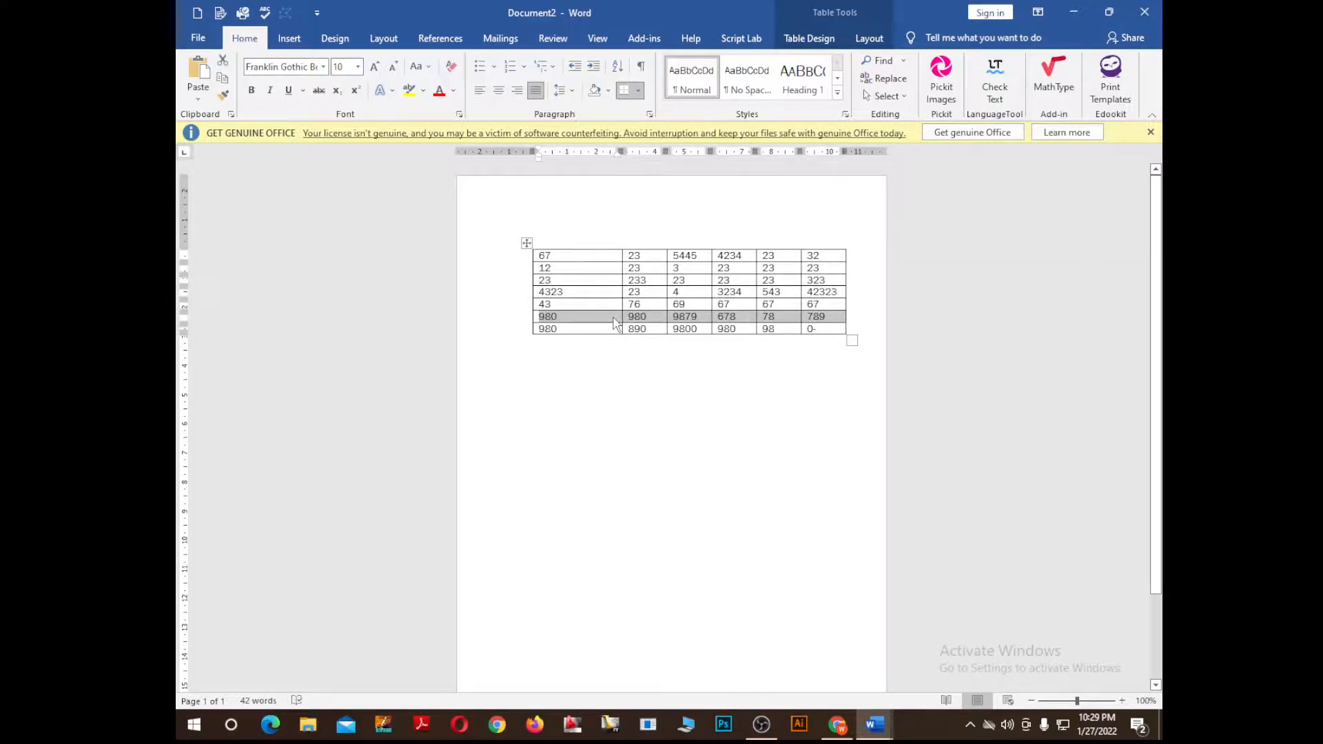
{"action": "left_click_drag", "start_coordinate": [615, 323], "coordinate": [570, 258]}
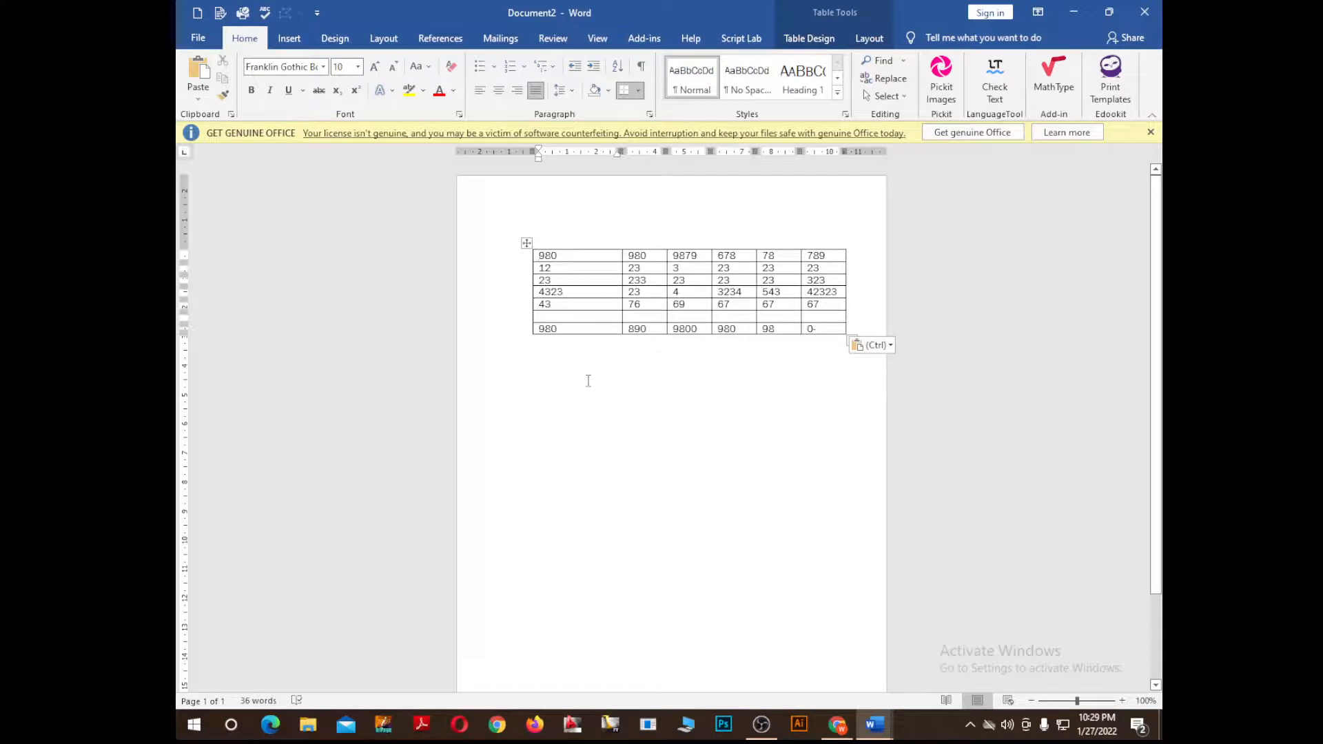
Undo the last move of the row's contents.
{"action": "left_click", "coordinate": [574, 360]}
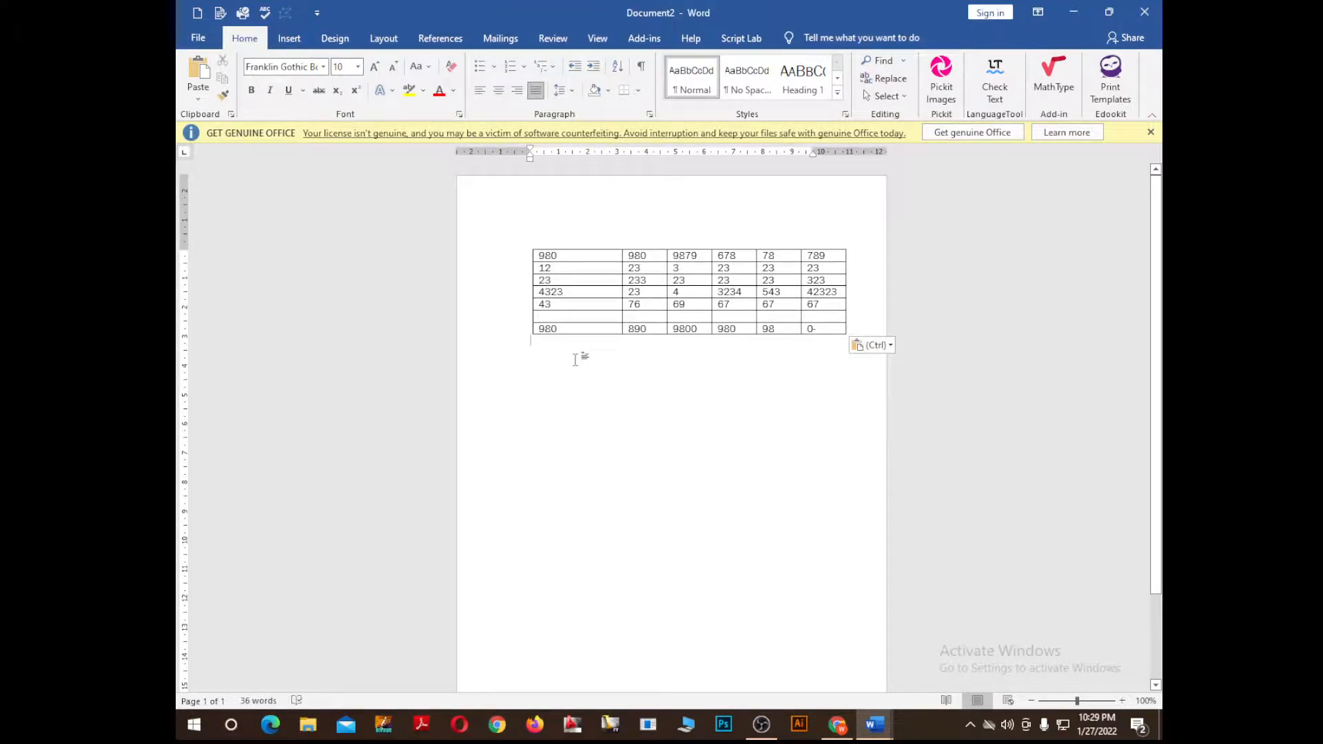
{"action": "key", "text": "ctrl+z"}
{"action": "left_click", "coordinate": [431, 608]}
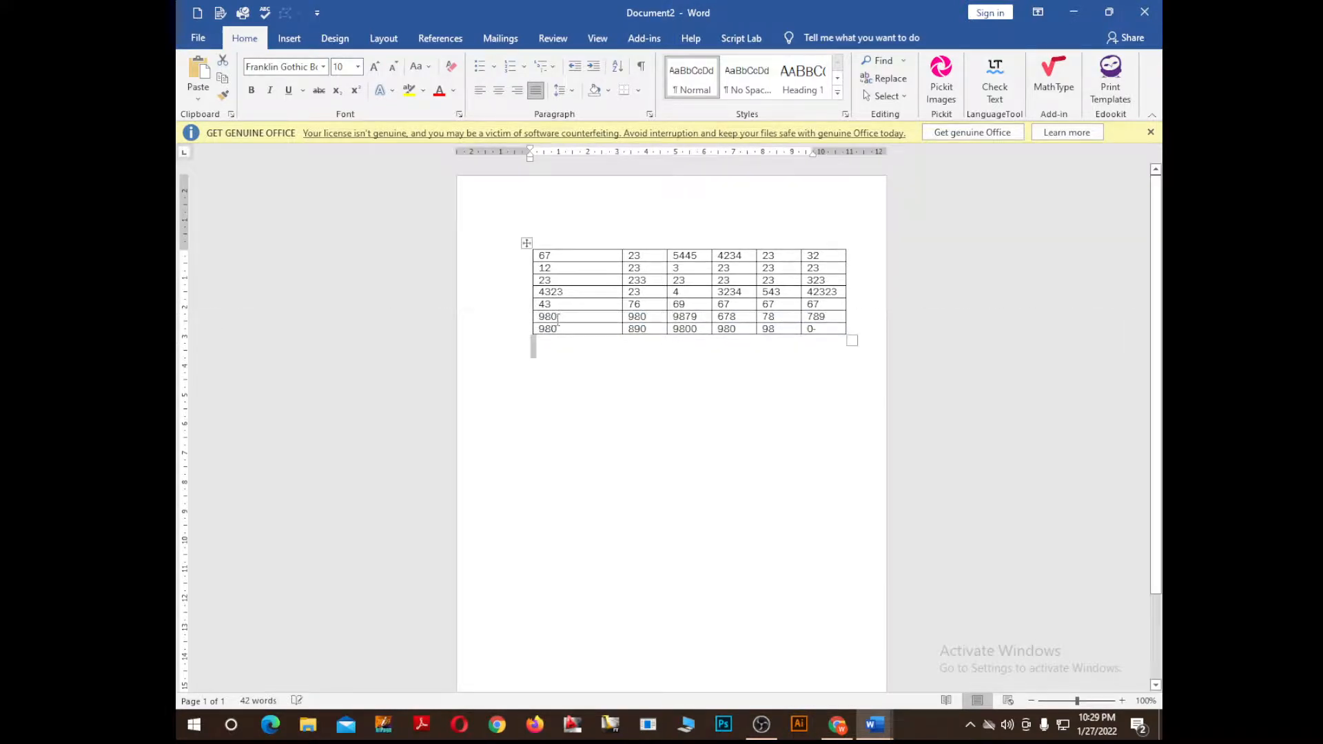
{"action": "left_click_drag", "start_coordinate": [538, 317], "coordinate": [755, 266]}
{"action": "left_click", "coordinate": [644, 237]}
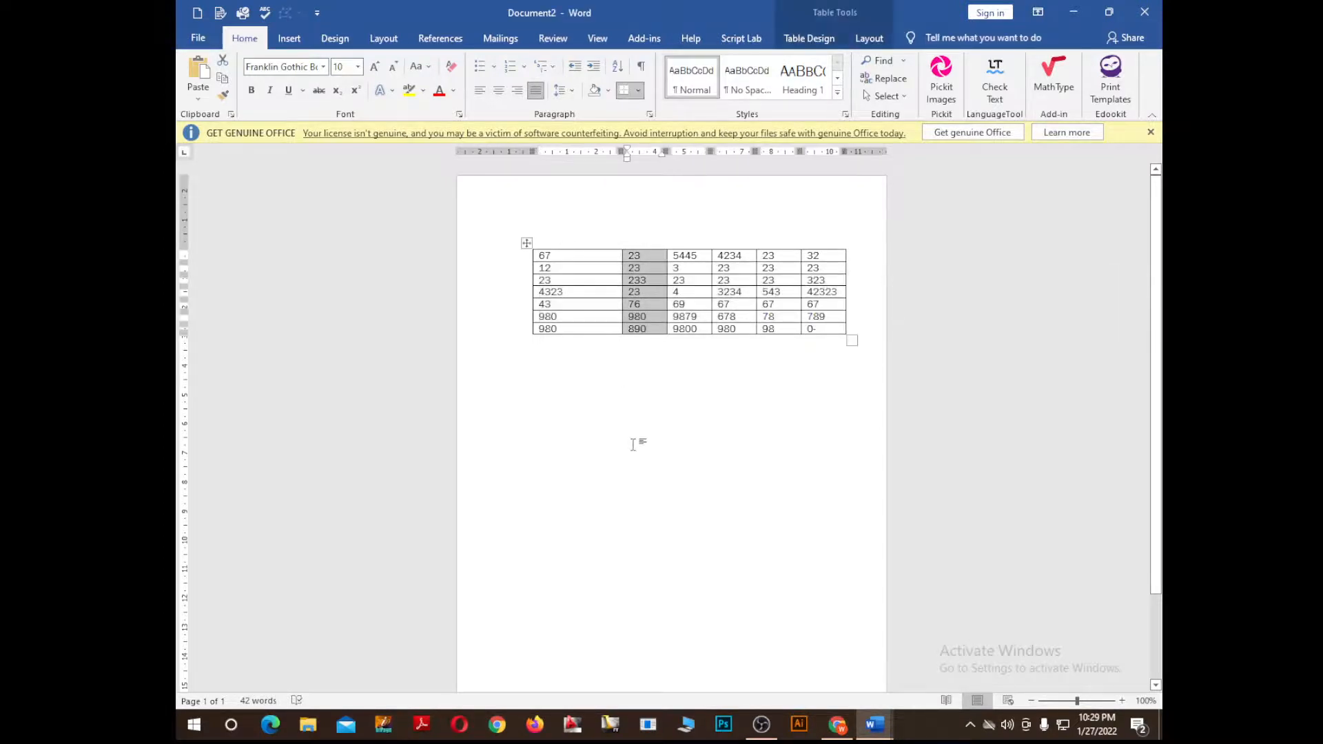
{"action": "left_click", "coordinate": [476, 354]}
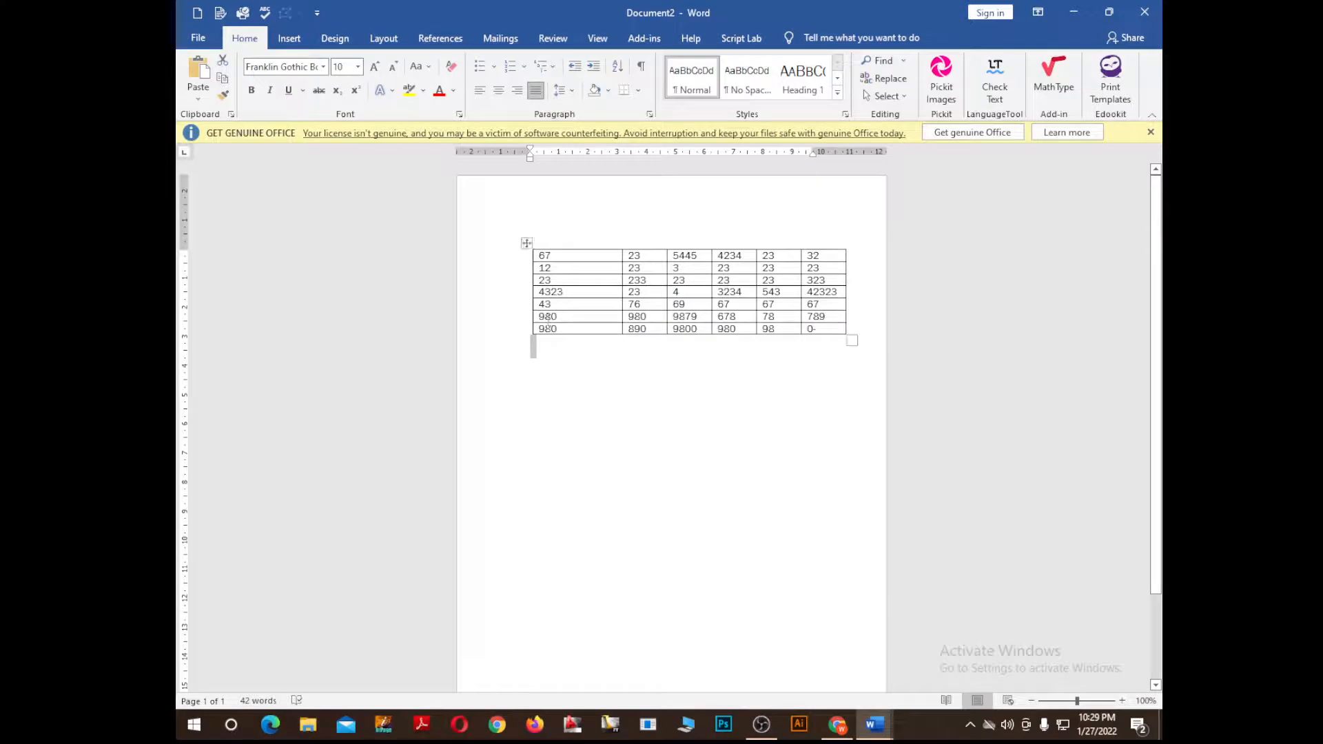
{"action": "left_click_drag", "start_coordinate": [542, 316], "coordinate": [833, 321]}
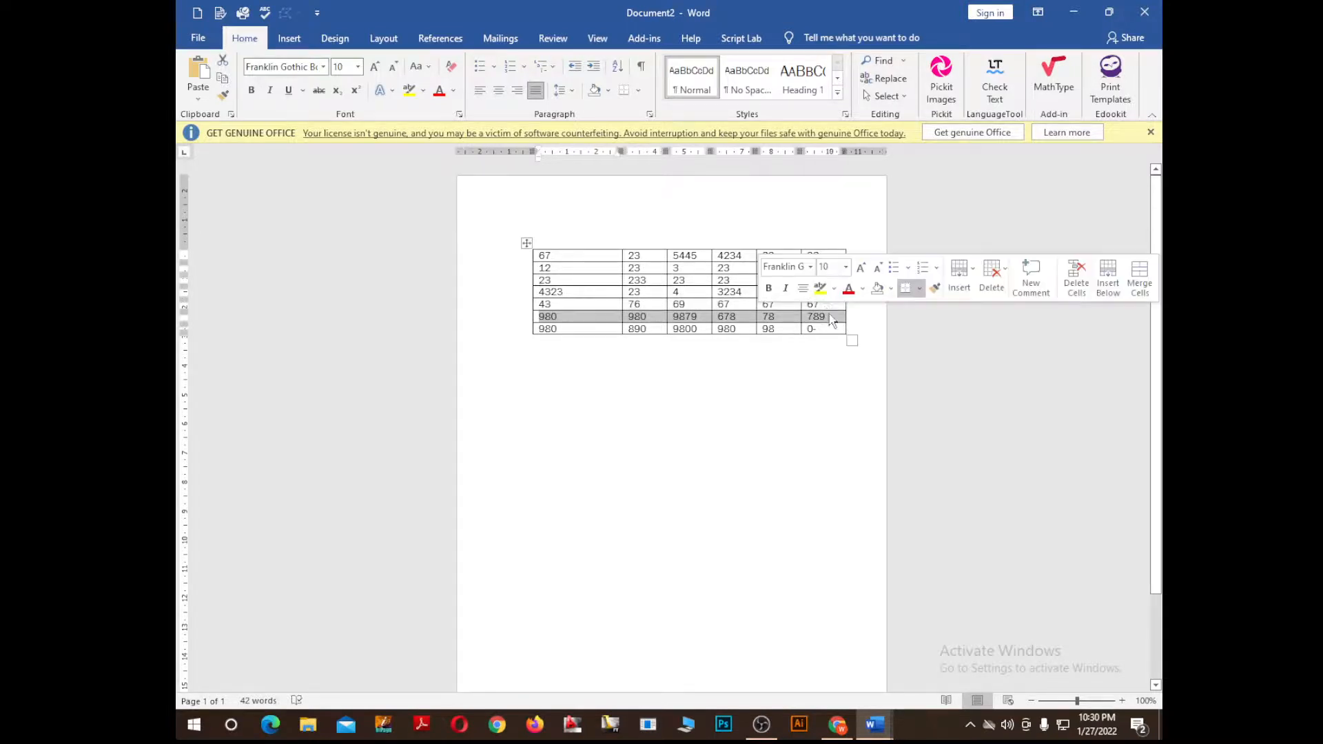
{"action": "left_click", "coordinate": [721, 261]}
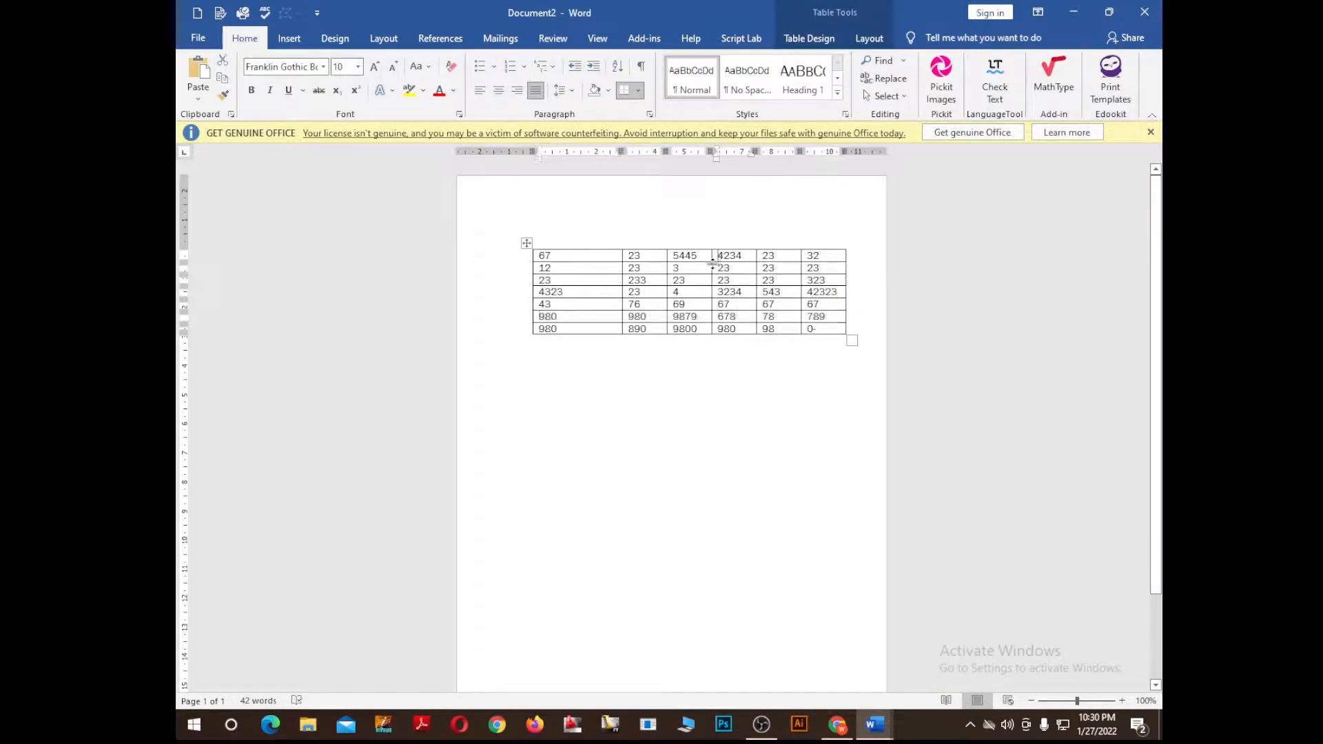
{"action": "left_click", "coordinate": [647, 640]}
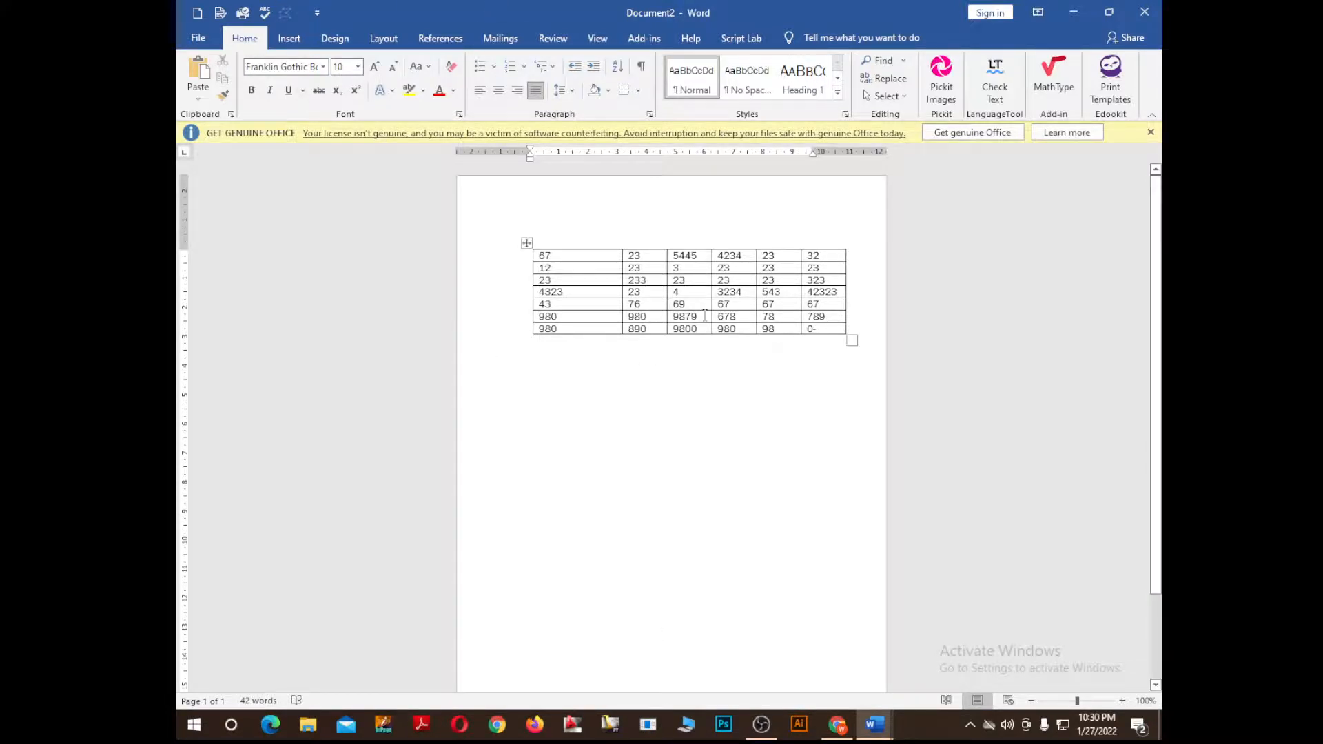
Try to add a row by inserting a line break before 323 in the third row's last cell, and remove the break.
{"action": "left_click", "coordinate": [720, 281]}
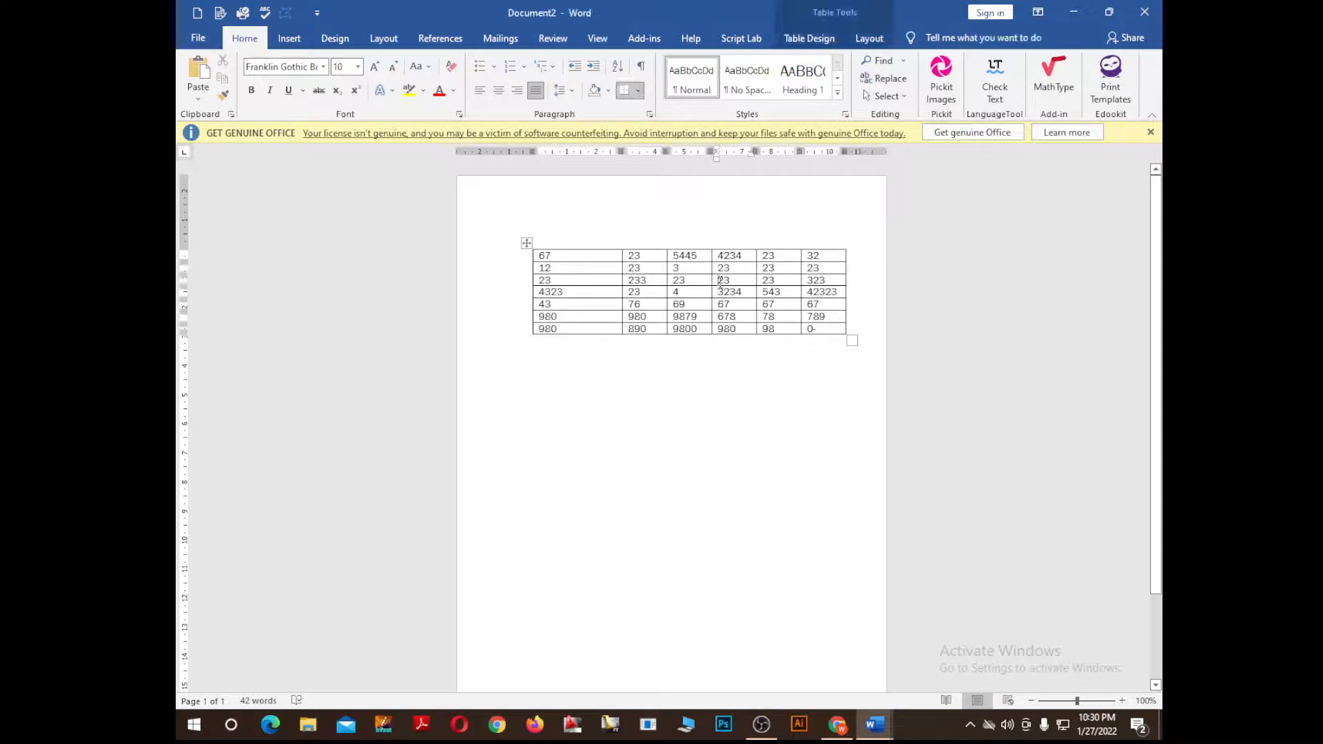
{"action": "key", "text": "Right"}
{"action": "key", "text": "Right"}
{"action": "key", "text": "Right"}
{"action": "key", "text": "Right"}
{"action": "key", "text": "Right"}
{"action": "key", "text": "Right"}
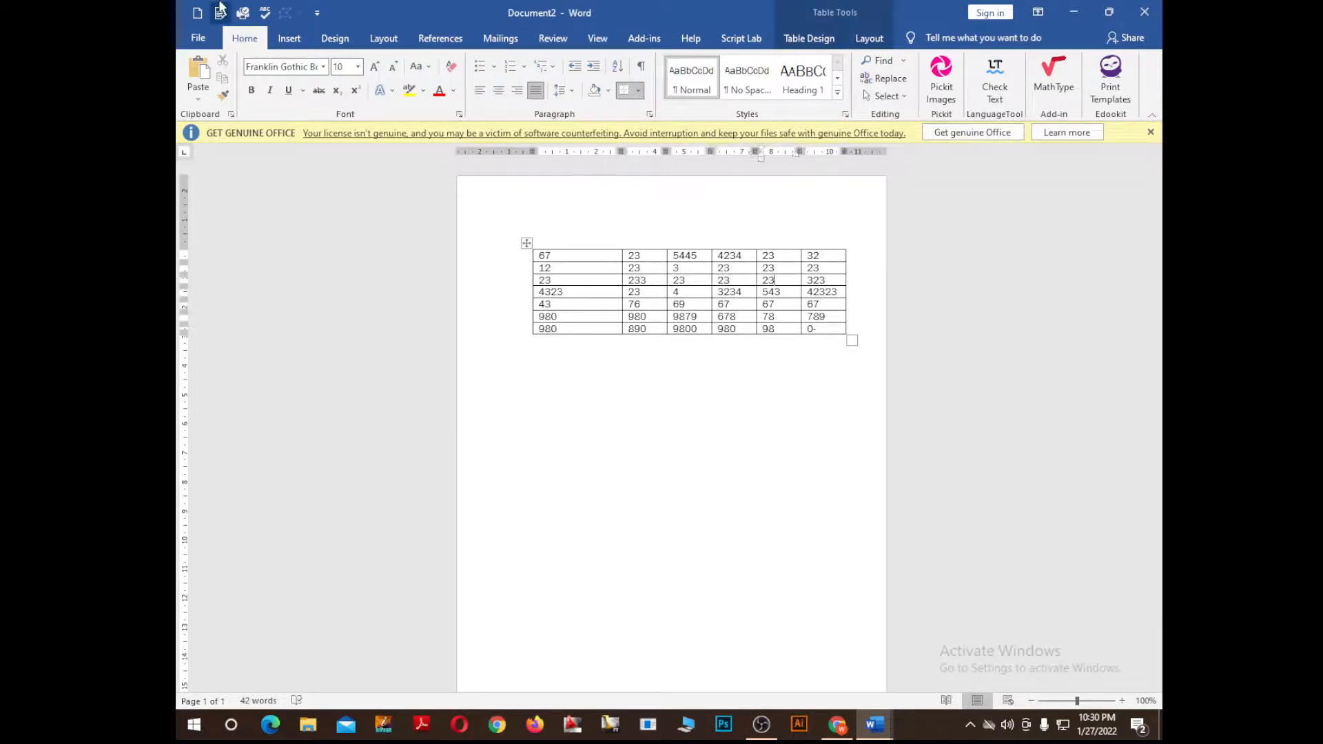
{"action": "key", "text": "Right"}
{"action": "key", "text": "Right"}
{"action": "key", "text": "Left"}
{"action": "key", "text": "Down"}
{"action": "key", "text": "Return"}
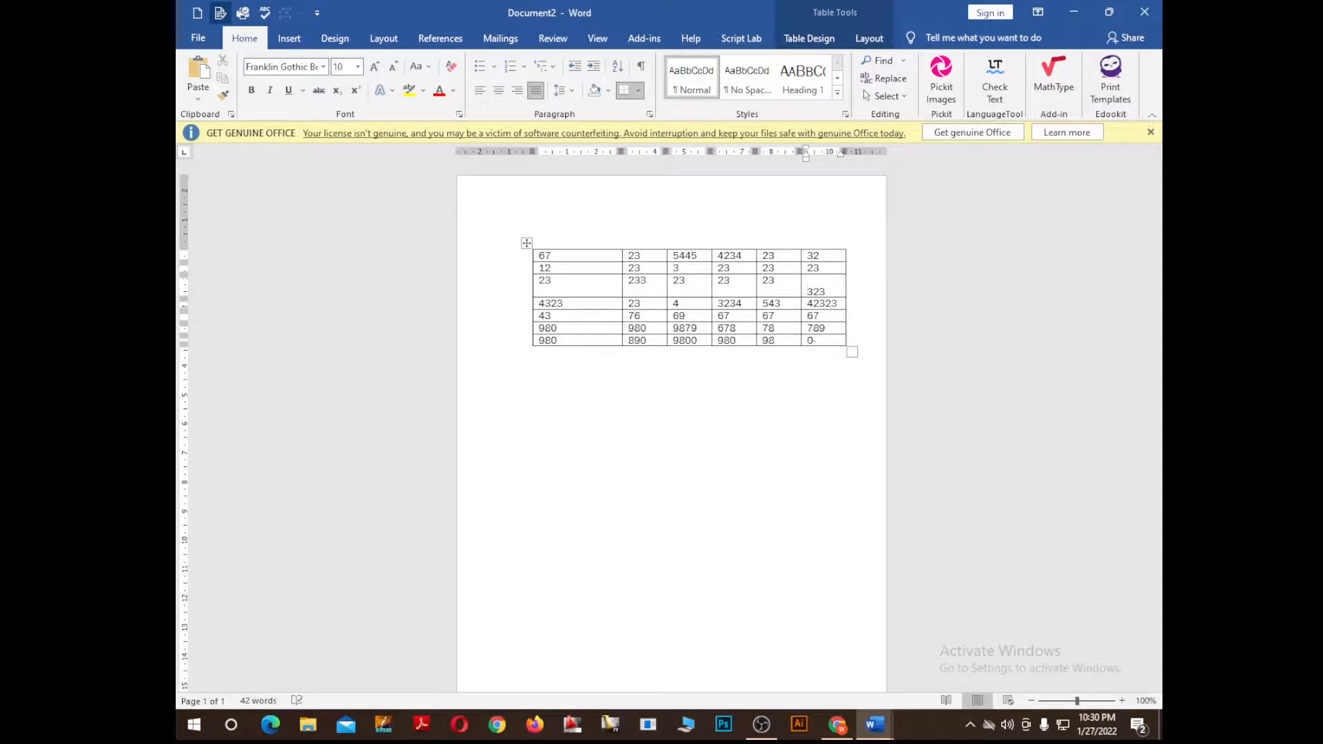
{"action": "key", "text": "BackSpace"}
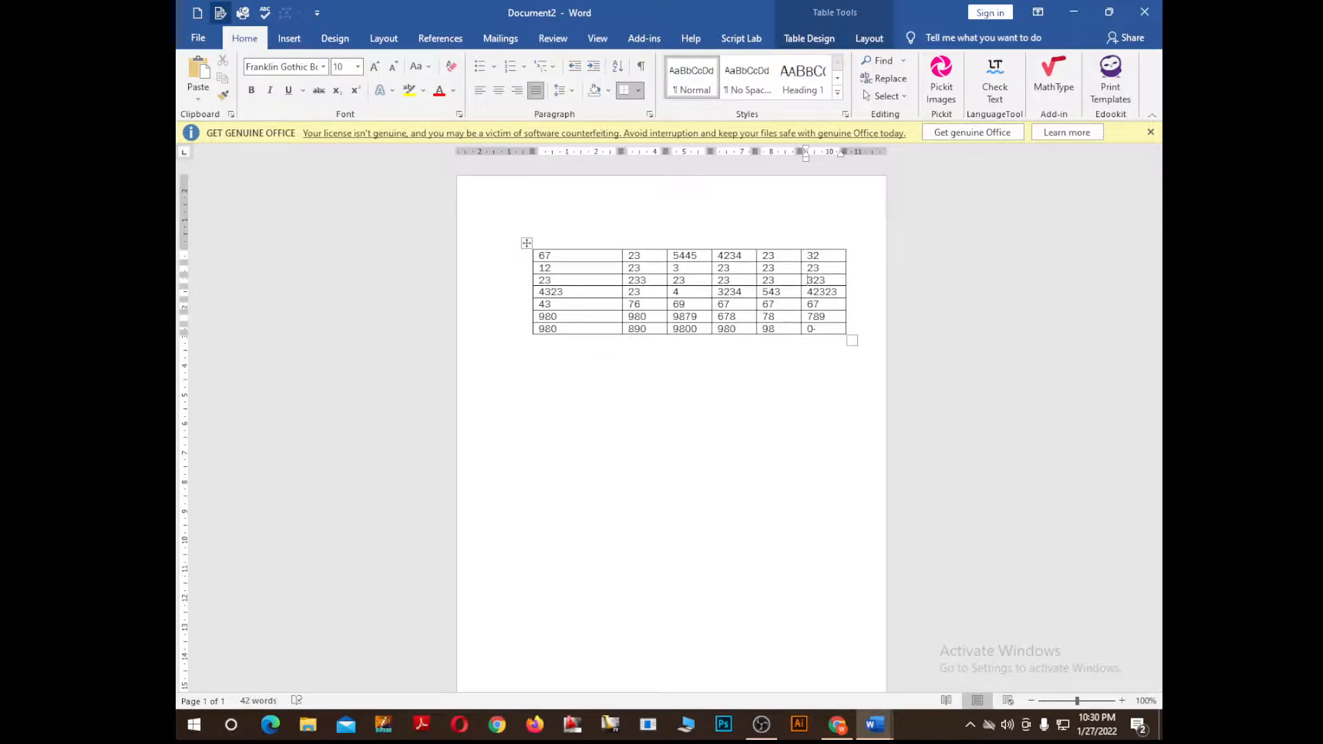
Insert an empty row below the table's third row from the end of that row.
{"action": "key", "text": "Right"}
{"action": "key", "text": "Right"}
{"action": "key", "text": "Return"}
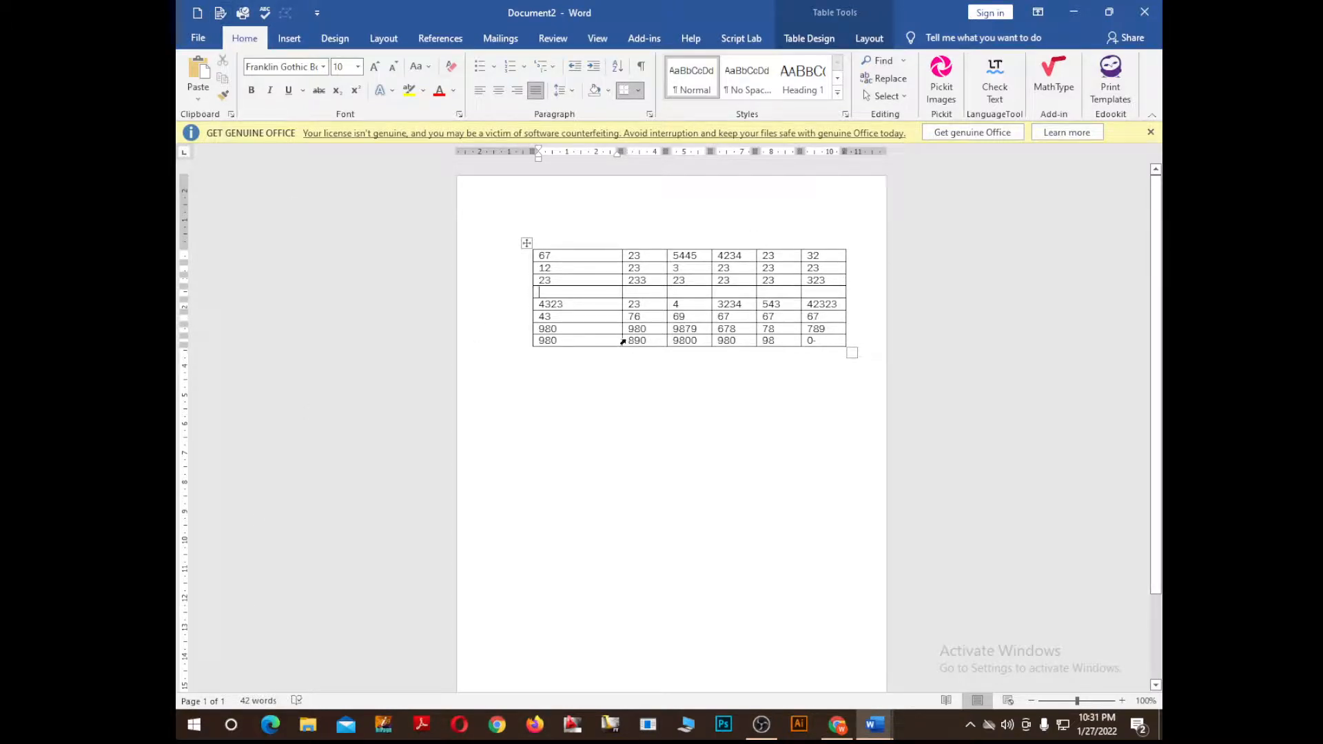
Try to add a row by inserting line breaks in the last row's first cell, and remove the breaks.
{"action": "left_click", "coordinate": [553, 360]}
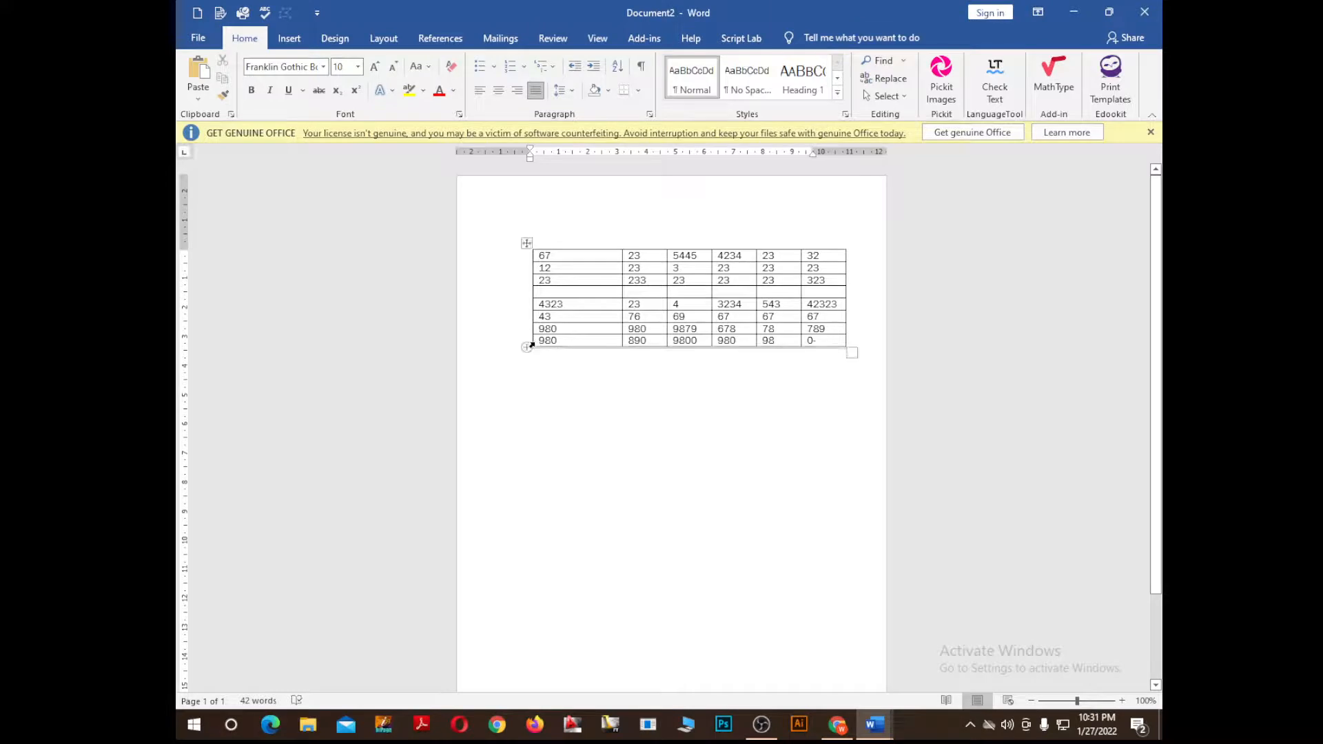
{"action": "left_click", "coordinate": [531, 346]}
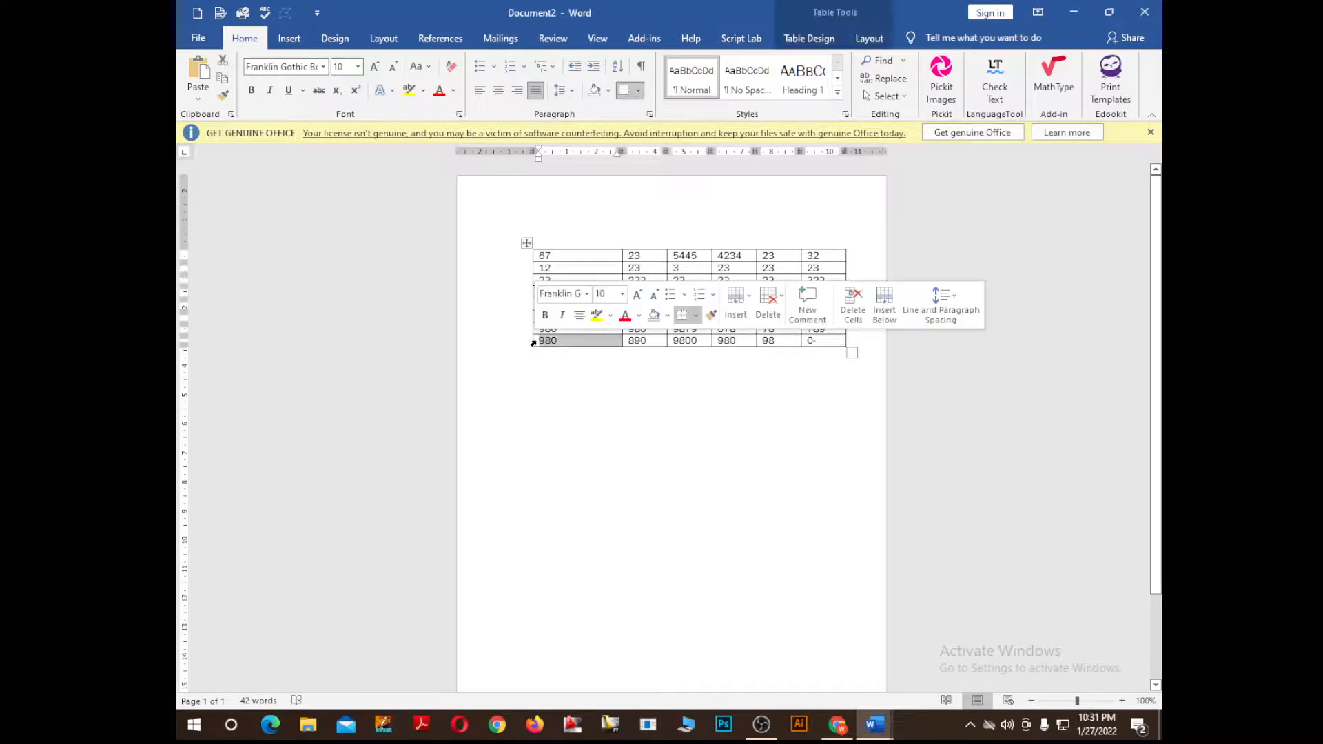
{"action": "left_click", "coordinate": [609, 345]}
{"action": "key", "text": "Return"}
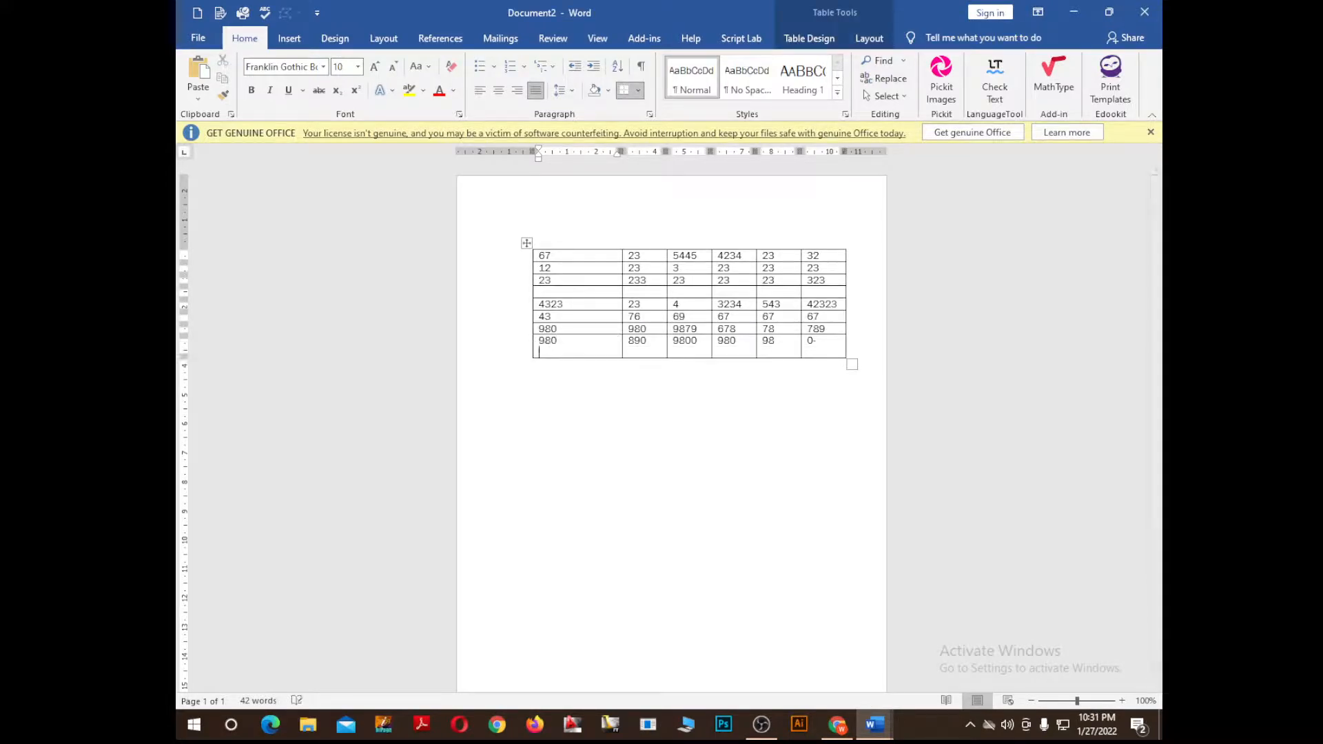
{"action": "key", "text": "Return"}
{"action": "key", "text": "Return"}
{"action": "key", "text": "BackSpace"}
{"action": "key", "text": "BackSpace"}
{"action": "key", "text": "BackSpace"}
{"action": "left_click", "coordinate": [627, 343]}
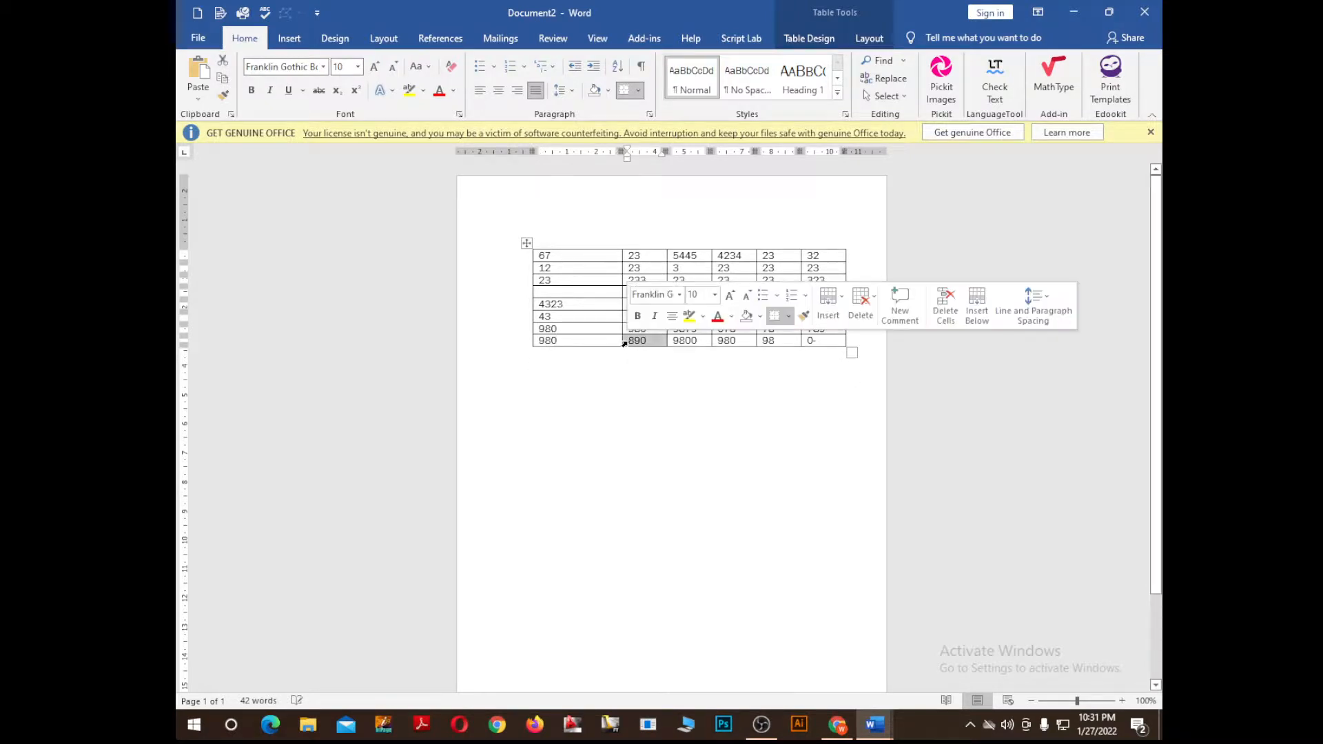
{"action": "left_click", "coordinate": [629, 355]}
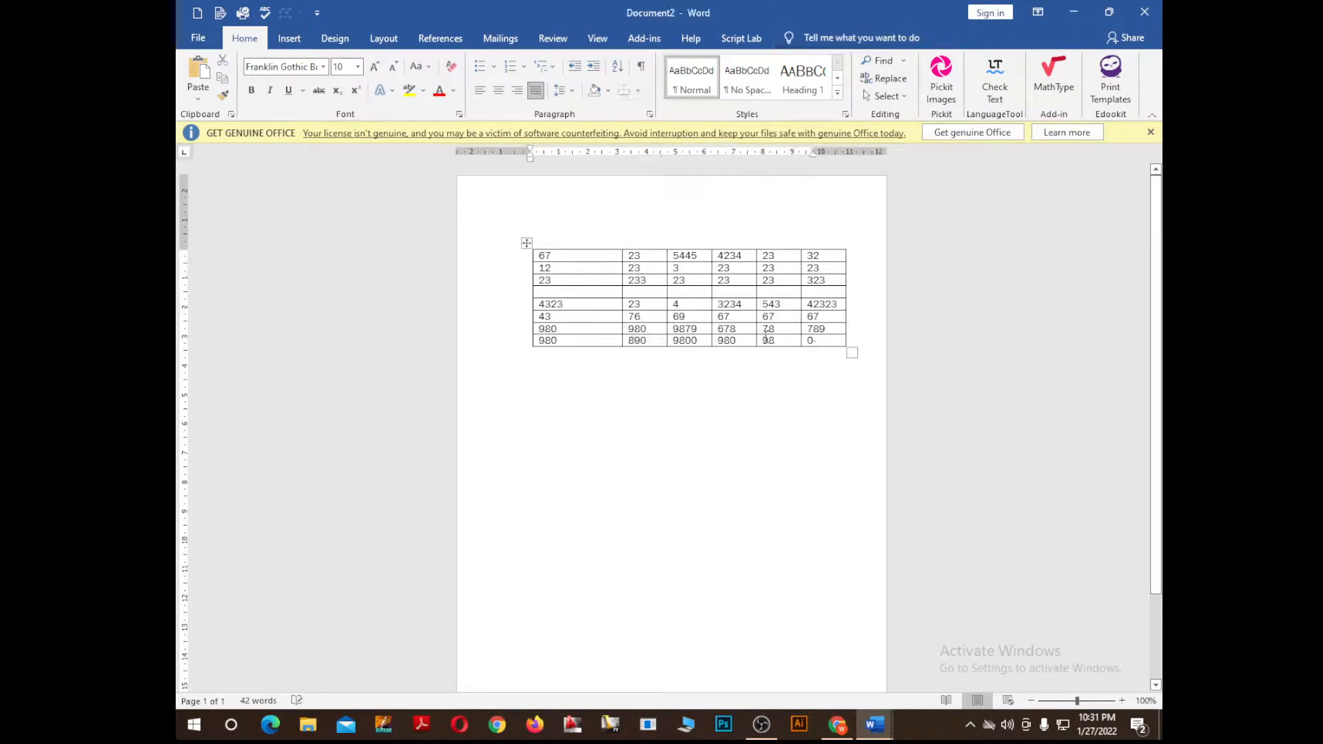
Add an empty row at the end of the table from just outside the last row's final cell.
{"action": "left_click", "coordinate": [854, 343]}
{"action": "key", "text": "Return"}
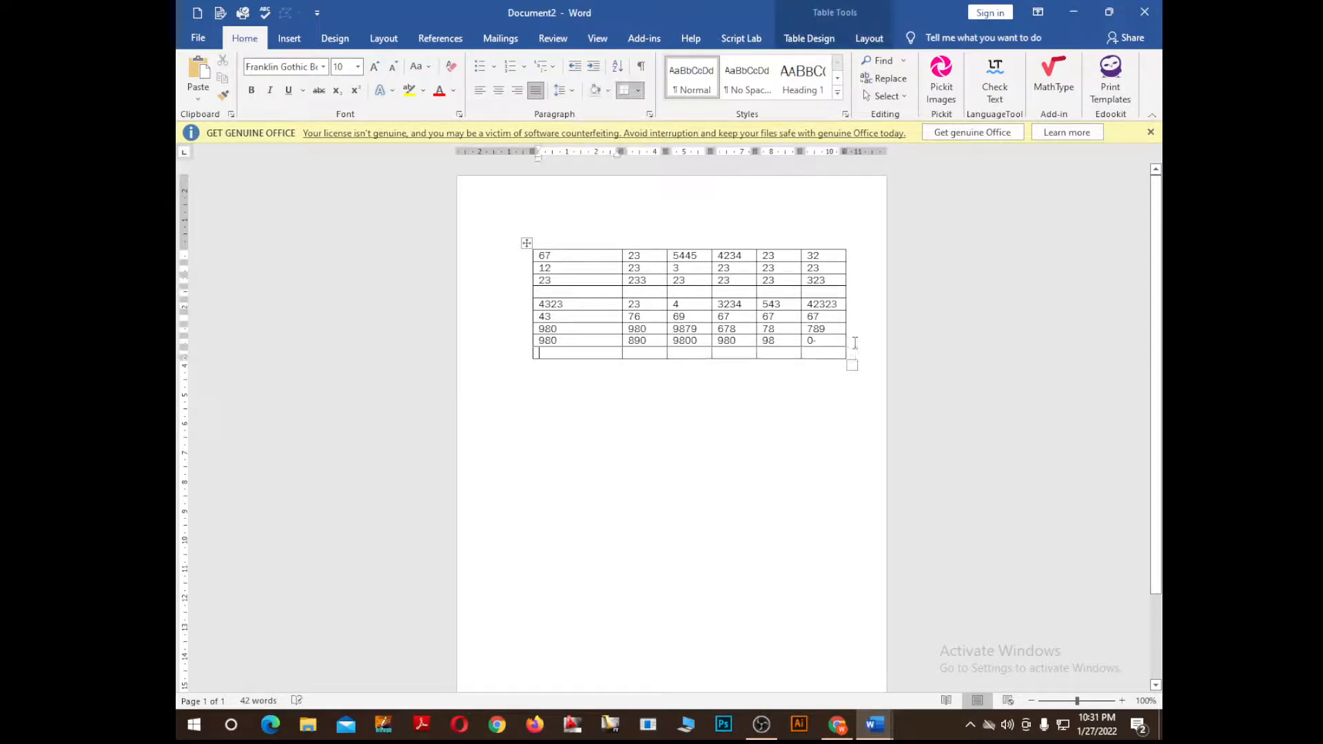
{"action": "key", "text": "BackSpace"}
Insert an empty column after the table's first column and an empty row below the blank fourth row.
{"action": "left_click", "coordinate": [623, 244]}
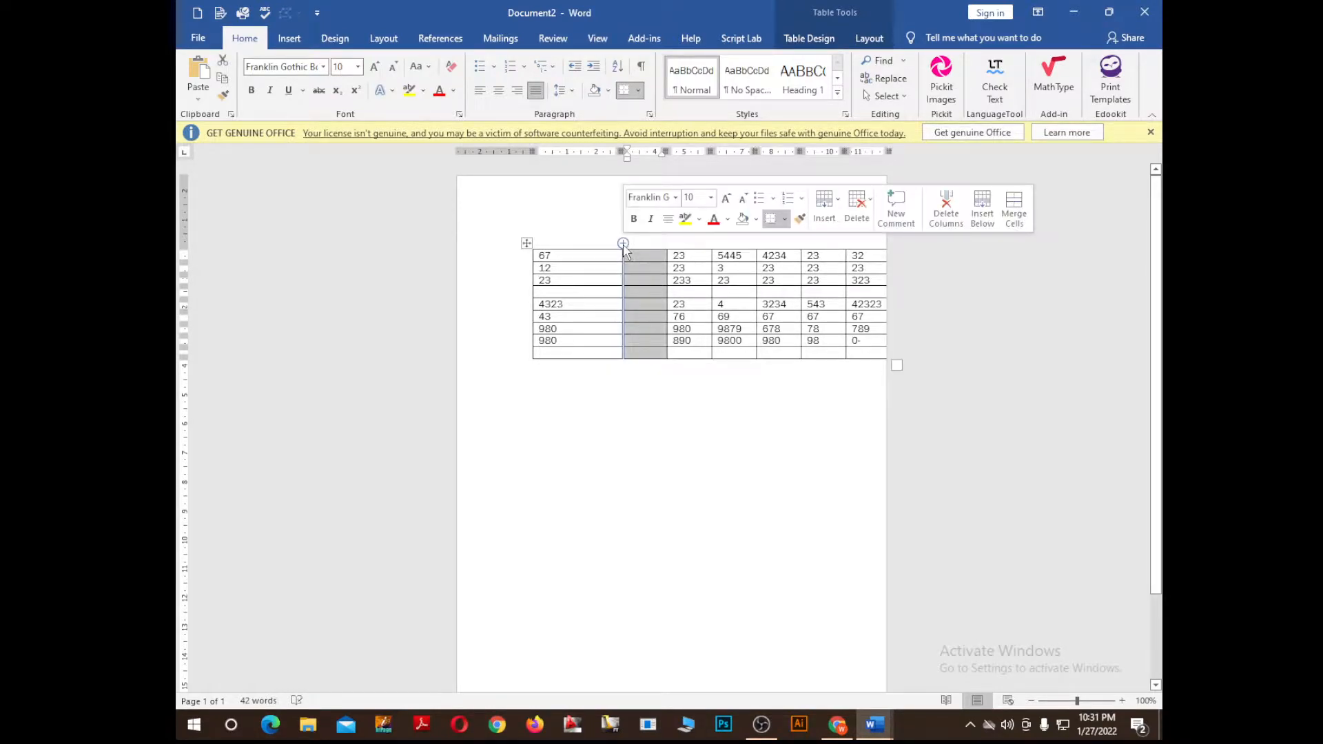
{"action": "left_click", "coordinate": [530, 297]}
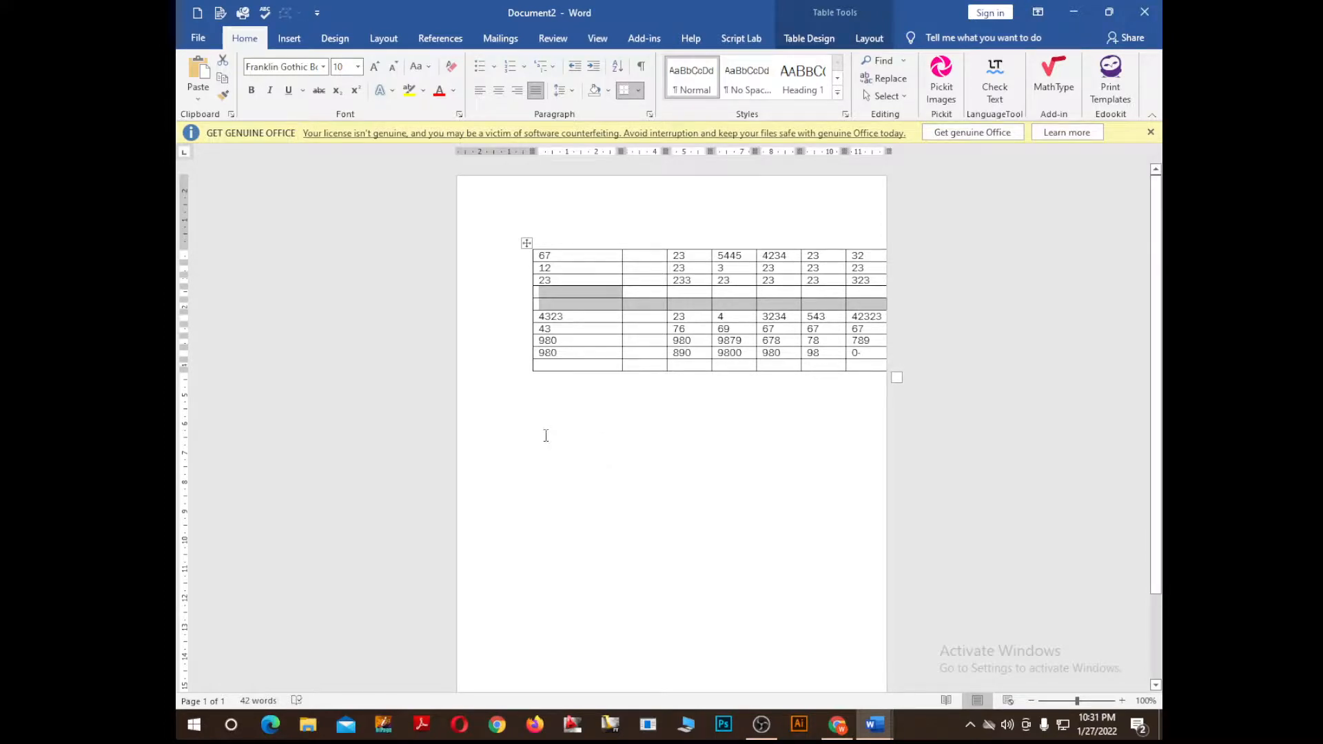
Shift the table left so it fits within the page width, and add blank lines below it.
{"action": "left_click_drag", "start_coordinate": [526, 244], "coordinate": [486, 244]}
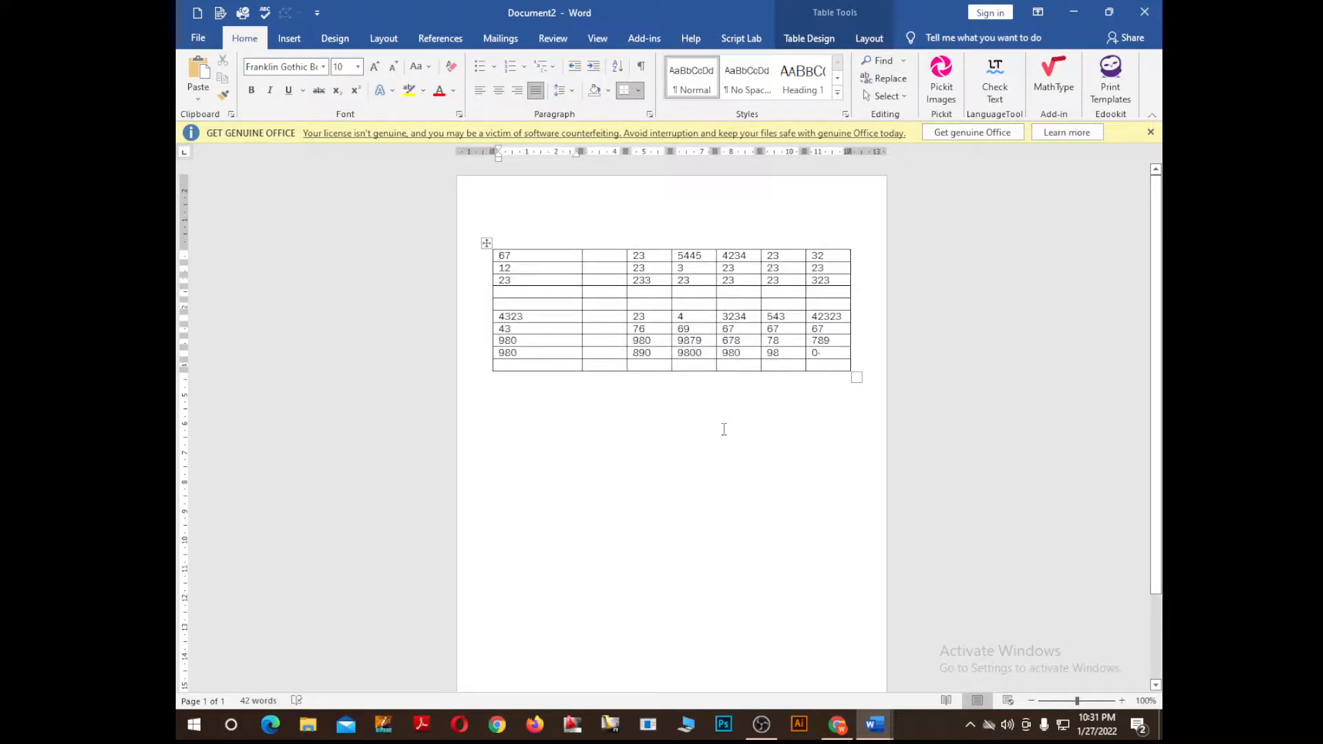
{"action": "left_click", "coordinate": [671, 446]}
{"action": "key", "text": "Return"}
{"action": "key", "text": "Return"}
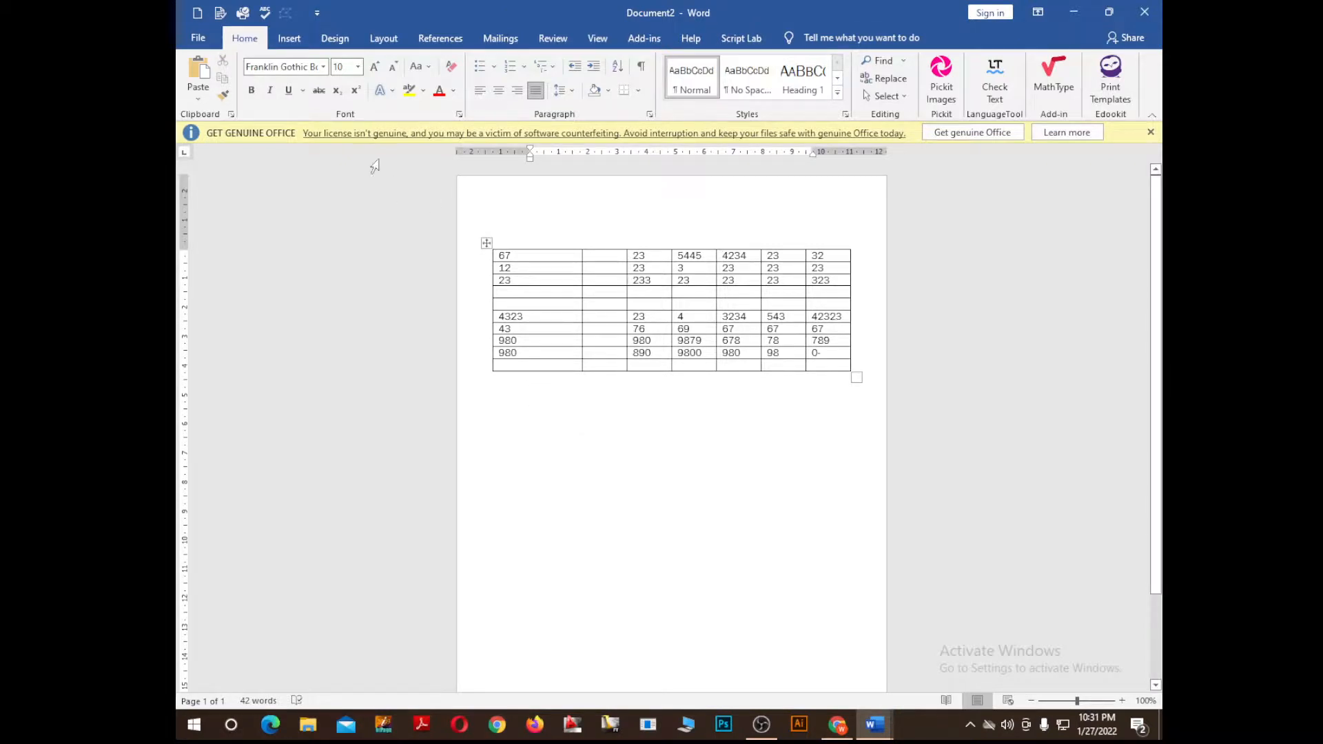
{"action": "left_click", "coordinate": [305, 41]}
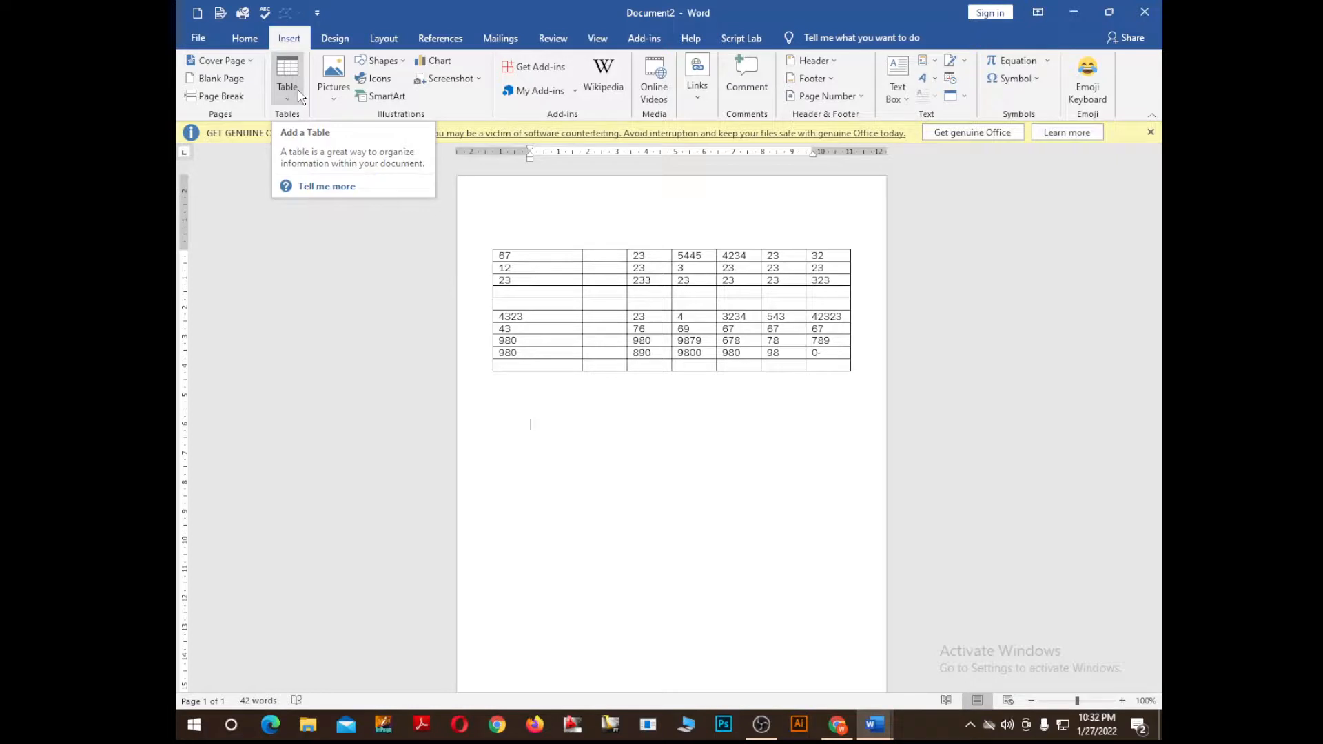
Move the row starting with 980 and 890, just above the last blank row, up to the top of the table.
{"action": "key", "text": "Up"}
{"action": "key", "text": "Up"}
{"action": "key", "text": "Up"}
{"action": "key", "text": "Up"}
{"action": "key", "text": "Left"}
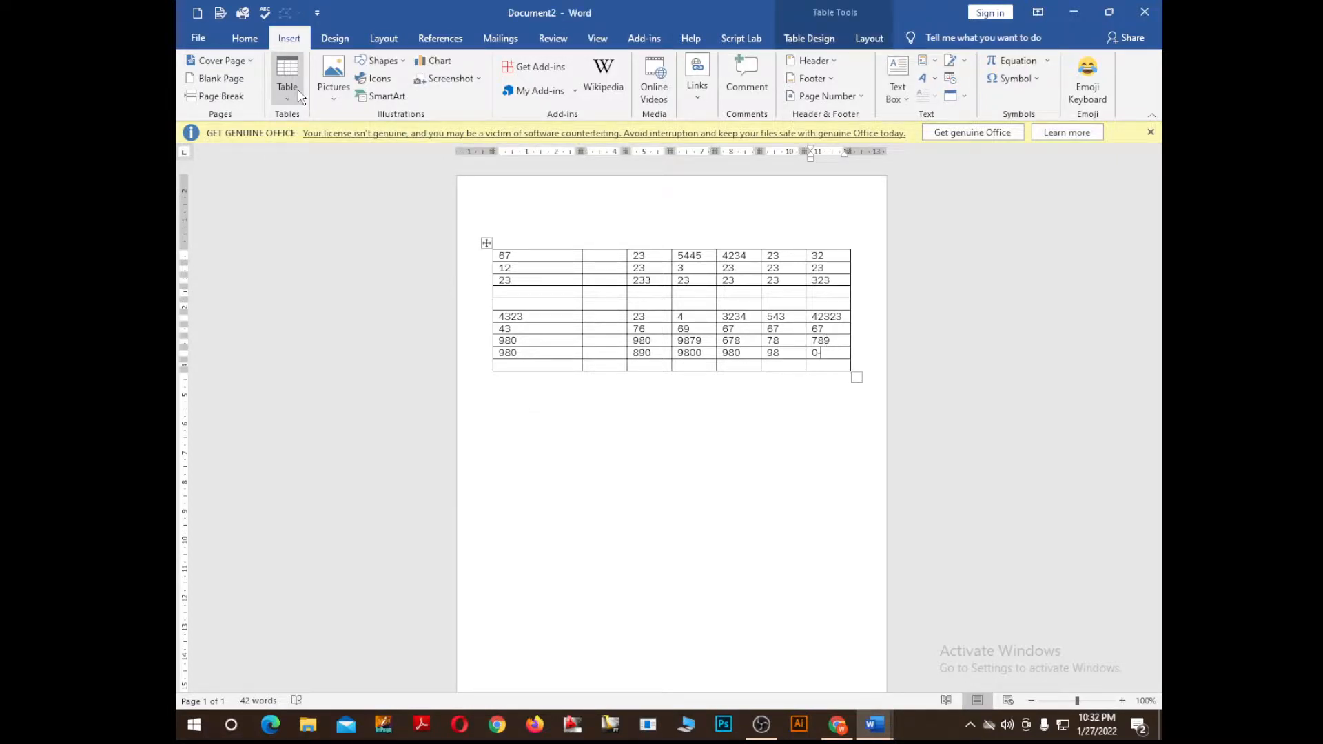
{"action": "key", "text": "shift+Right"}
{"action": "key", "text": "shift+Right"}
{"action": "key", "text": "Left"}
{"action": "key", "text": "Left"}
{"action": "key", "text": "Left"}
{"action": "key", "text": "Left"}
{"action": "key", "text": "Left"}
{"action": "key", "text": "Left"}
{"action": "key", "text": "Left"}
{"action": "key", "text": "Left"}
{"action": "key", "text": "Left"}
{"action": "key", "text": "Left"}
{"action": "key", "text": "Left"}
{"action": "key", "text": "Left"}
{"action": "key", "text": "Left"}
{"action": "key", "text": "Left"}
{"action": "key", "text": "Left"}
{"action": "key", "text": "Left"}
{"action": "key", "text": "Left"}
{"action": "key", "text": "Left"}
{"action": "key", "text": "Left"}
{"action": "key", "text": "shift+Right"}
{"action": "key", "text": "shift+Right"}
{"action": "key", "text": "shift+Right"}
{"action": "key", "text": "shift+Right"}
{"action": "key", "text": "shift+Right"}
{"action": "key", "text": "shift+Right"}
{"action": "key", "text": "shift+Right"}
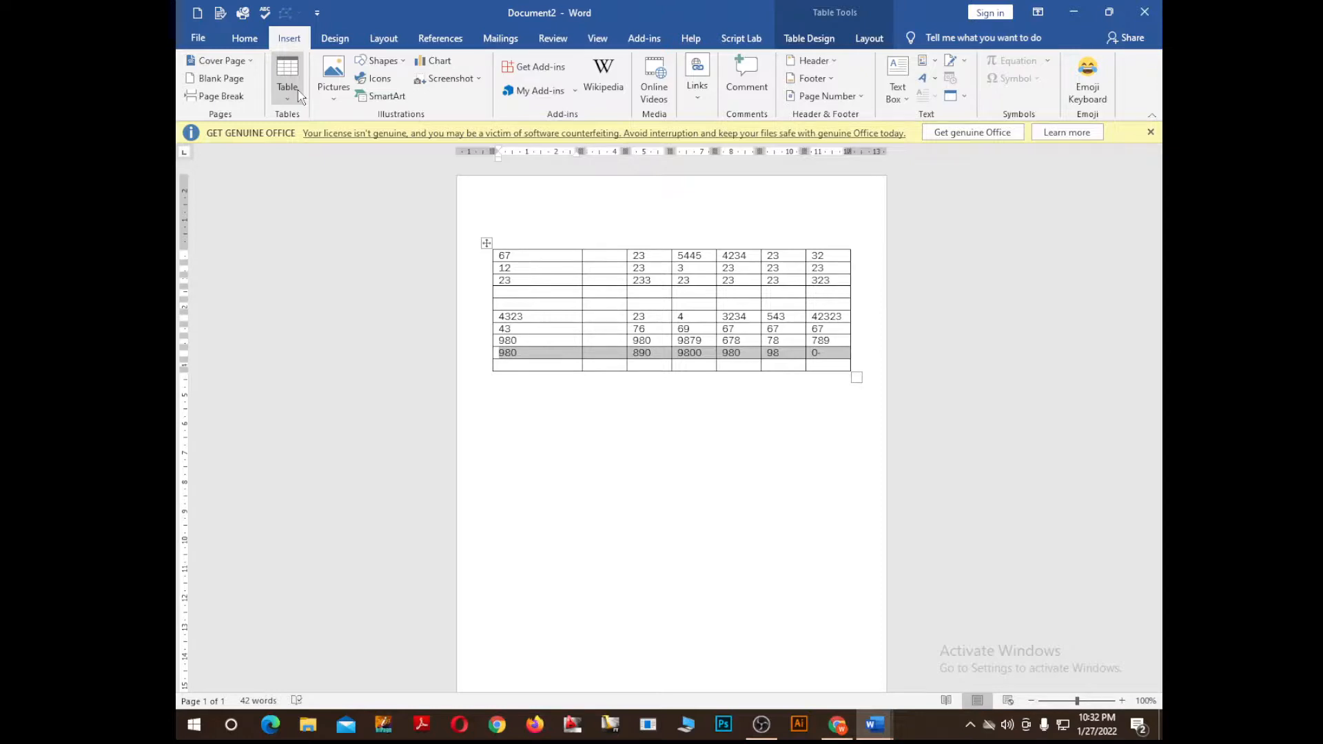
{"action": "key", "text": "alt+shift+Up"}
{"action": "key", "text": "alt+shift+Up"}
{"action": "key", "text": "alt+shift+Up"}
{"action": "key", "text": "alt+shift+Up"}
{"action": "key", "text": "alt+shift+Up"}
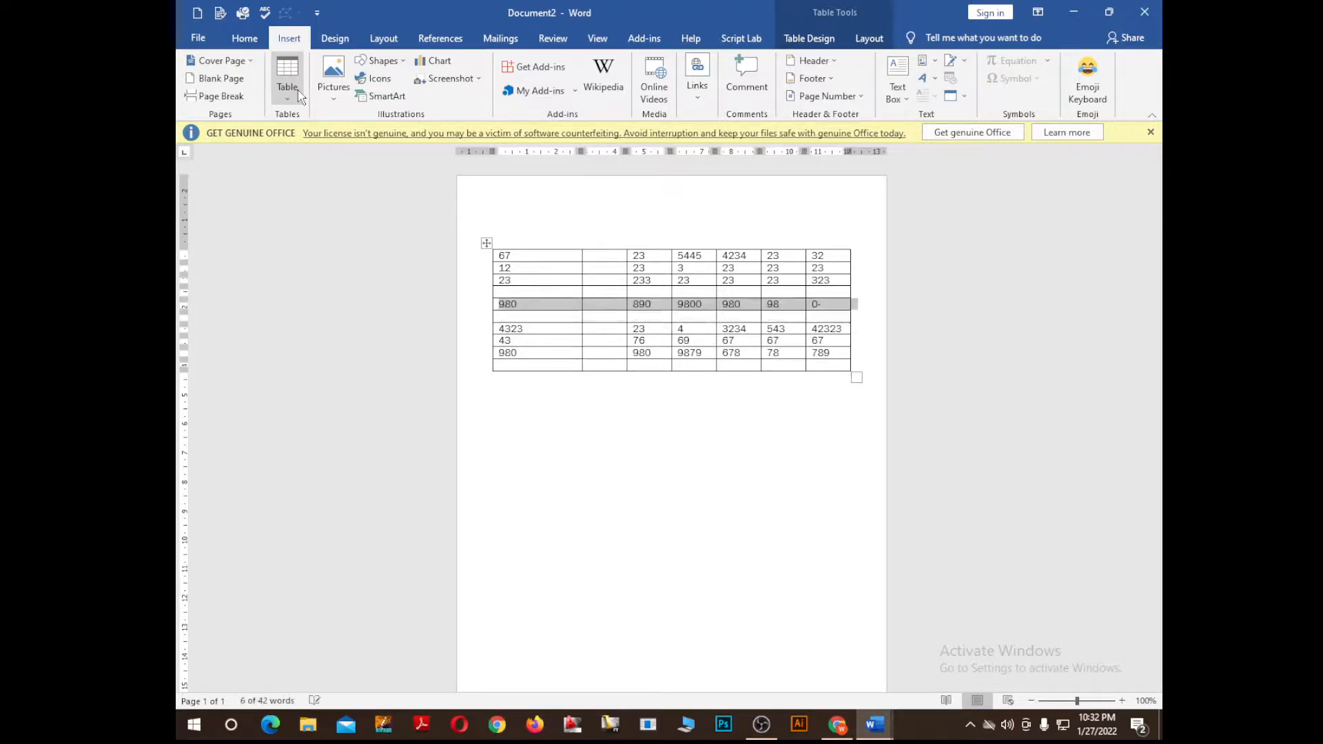
{"action": "key", "text": "alt+shift+Up"}
{"action": "key", "text": "alt+shift+Up"}
{"action": "key", "text": "alt+shift+Up"}
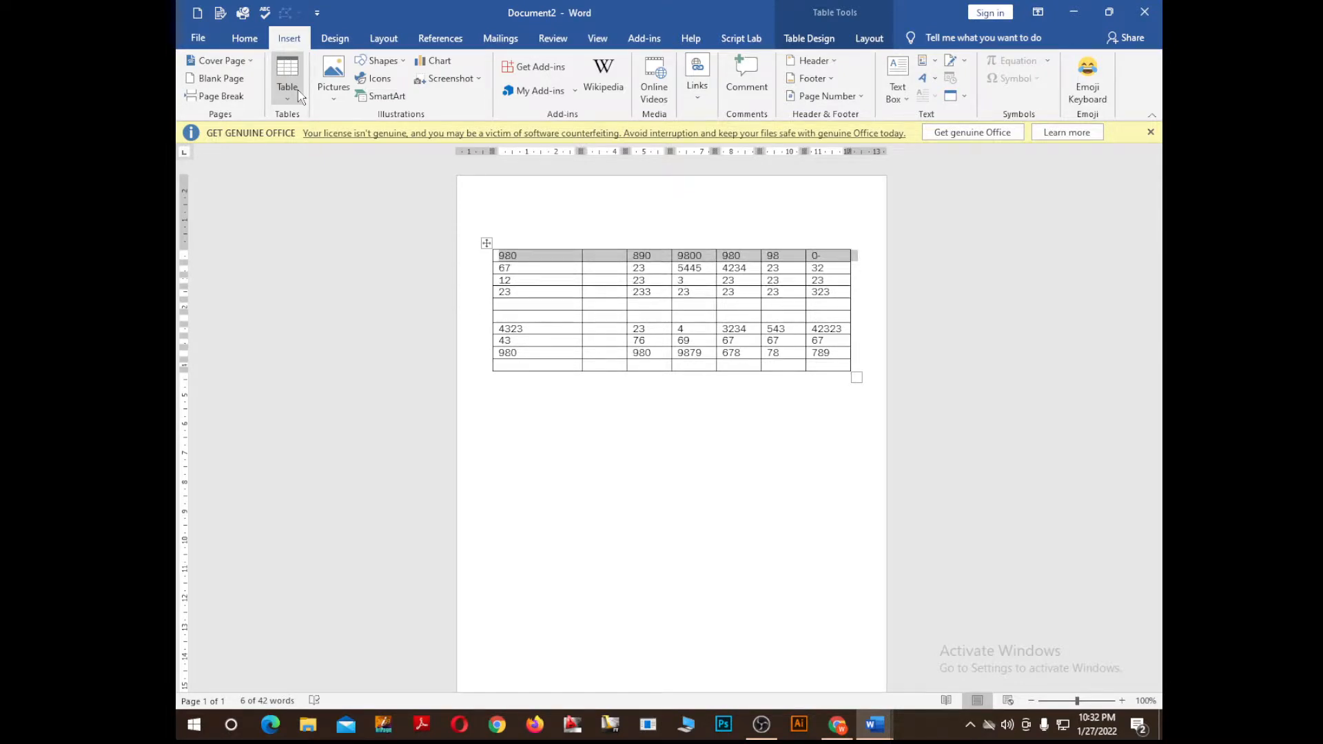
Move the table's first four rows down past its last row so they split off as a separate table.
{"action": "key", "text": "shift+Down"}
{"action": "key", "text": "shift+Down"}
{"action": "key", "text": "shift+Down"}
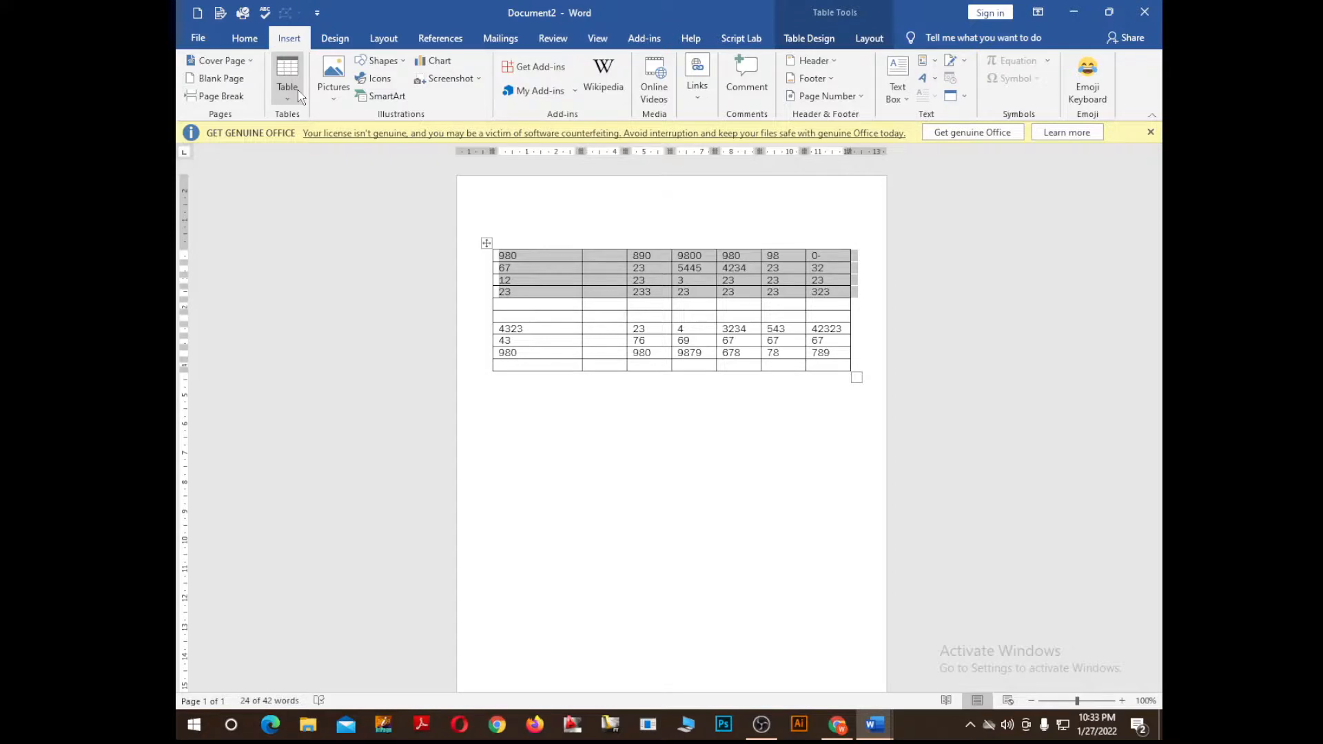
{"action": "key", "text": "alt+shift+Down"}
{"action": "key", "text": "alt+shift+Down"}
{"action": "key", "text": "alt+shift+Down"}
{"action": "key", "text": "alt+shift+Down"}
{"action": "key", "text": "alt+shift+Down"}
{"action": "key", "text": "alt+shift+Down"}
{"action": "key", "text": "alt+shift+Down"}
{"action": "key", "text": "alt+shift+Down"}
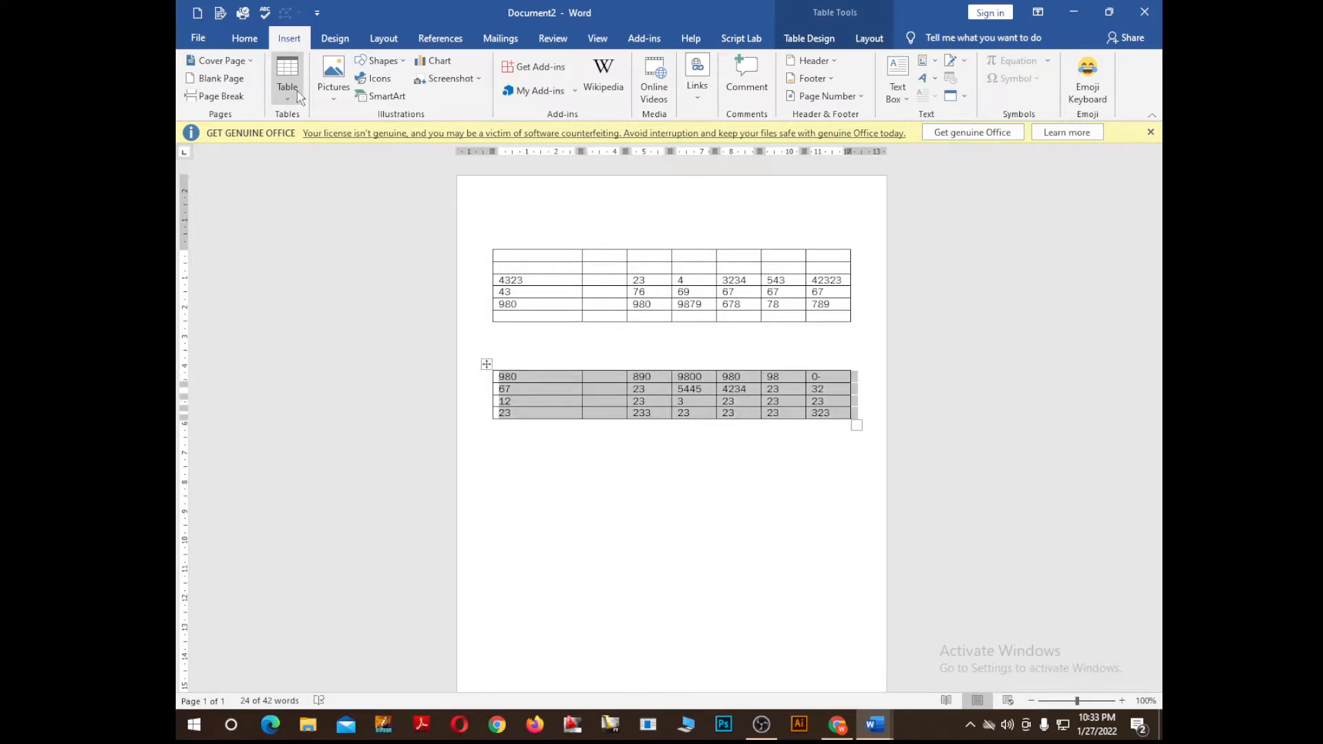
Move the four split-off rows back up so they rejoin the table at its top.
{"action": "key", "text": "alt+shift+Up"}
{"action": "key", "text": "alt+shift+Up"}
{"action": "key", "text": "alt+shift+Up"}
{"action": "key", "text": "alt+shift+Up"}
{"action": "key", "text": "alt+shift+Up"}
{"action": "key", "text": "alt+shift+Up"}
{"action": "key", "text": "alt+shift+Up"}
{"action": "key", "text": "alt+shift+Up"}
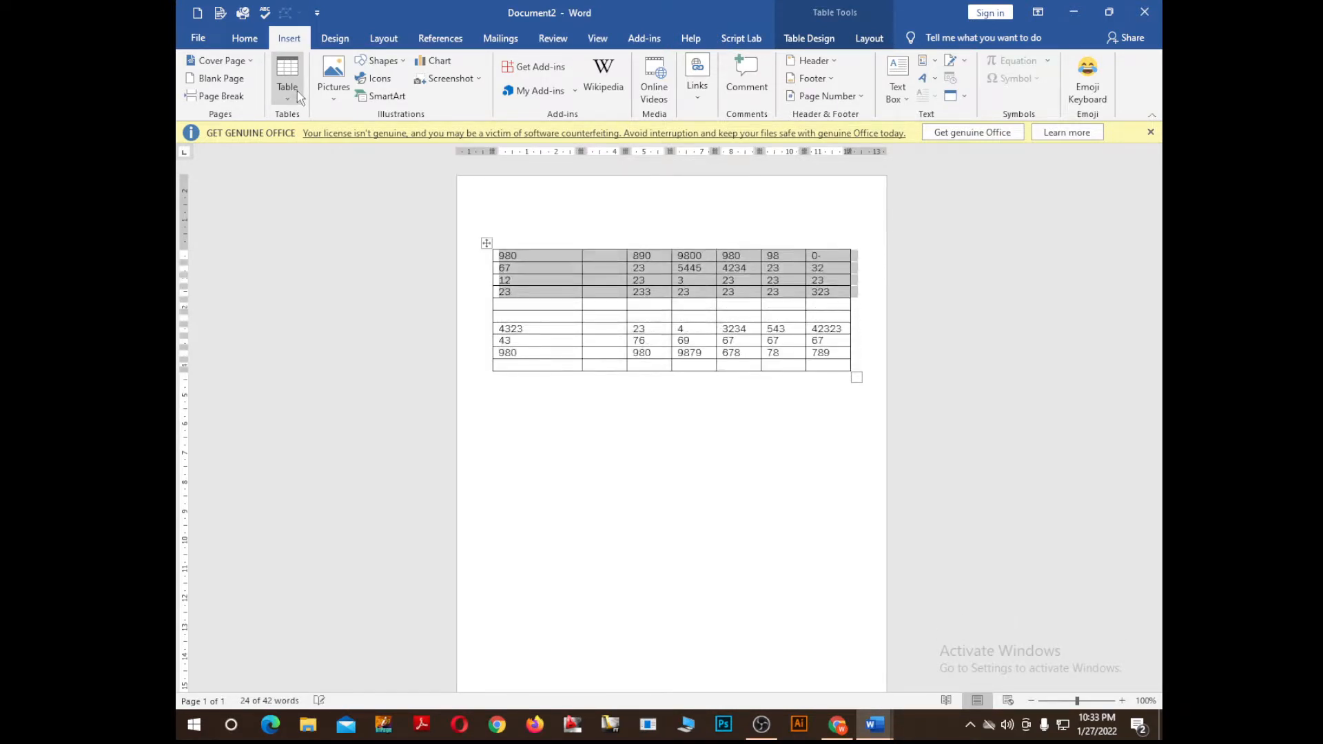
Reposition the whole table further down the page, leaving blank space above it.
{"action": "left_click_drag", "start_coordinate": [487, 243], "coordinate": [489, 383]}
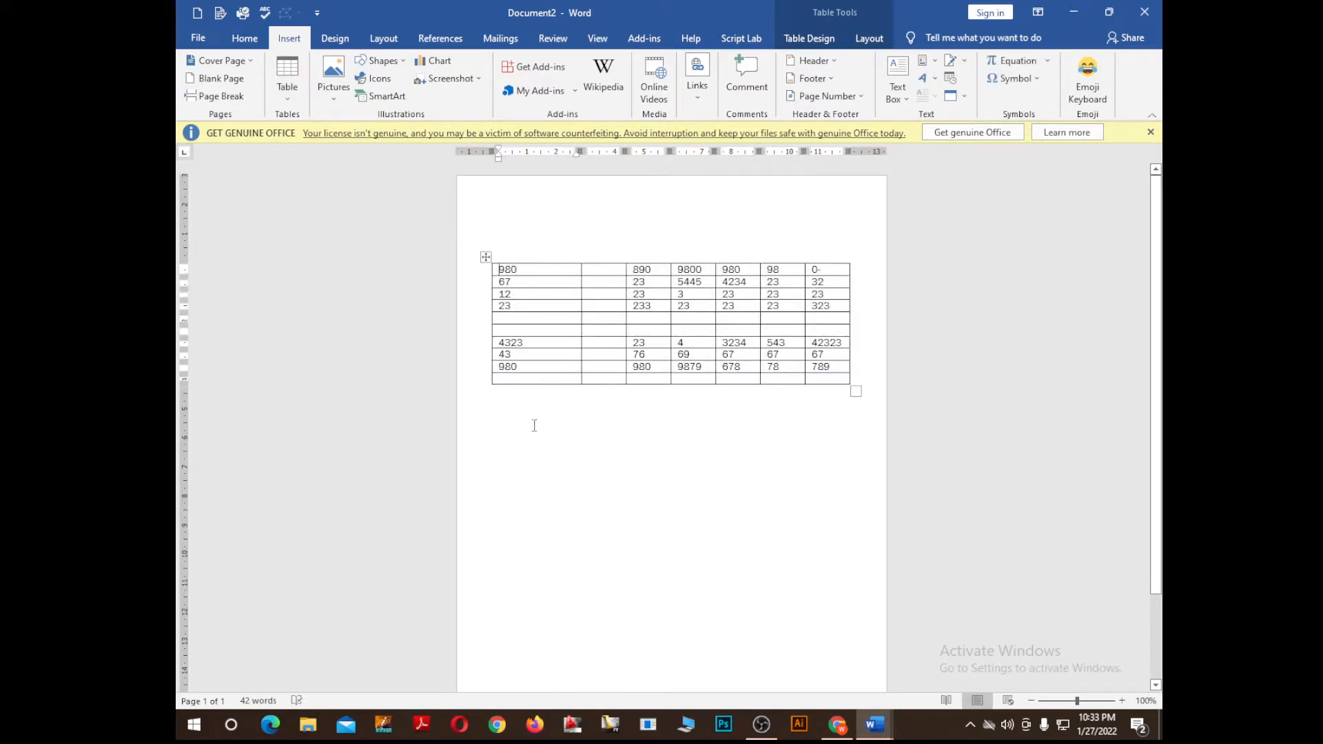
{"action": "key", "text": "ctrl+z"}
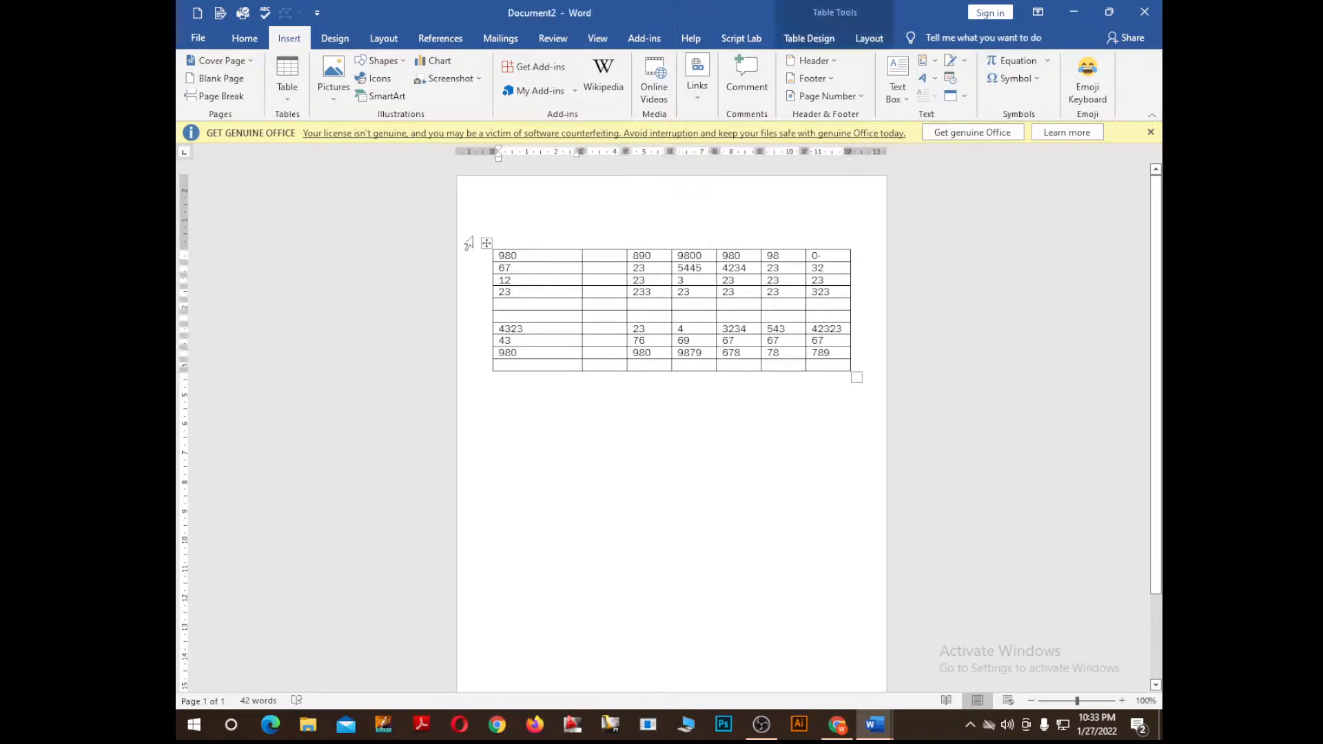
{"action": "left_click", "coordinate": [486, 243]}
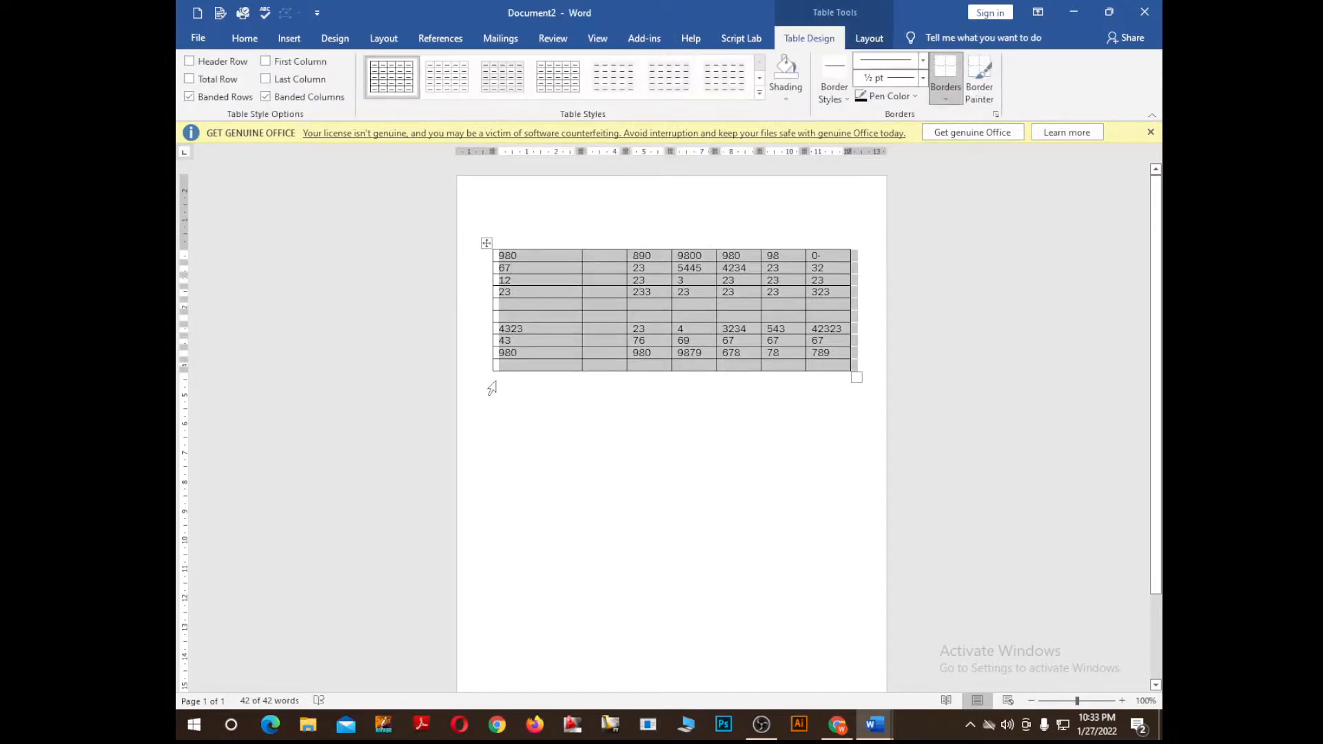
{"action": "left_click_drag", "start_coordinate": [488, 242], "coordinate": [489, 417]}
{"action": "left_click_drag", "start_coordinate": [485, 292], "coordinate": [486, 455]}
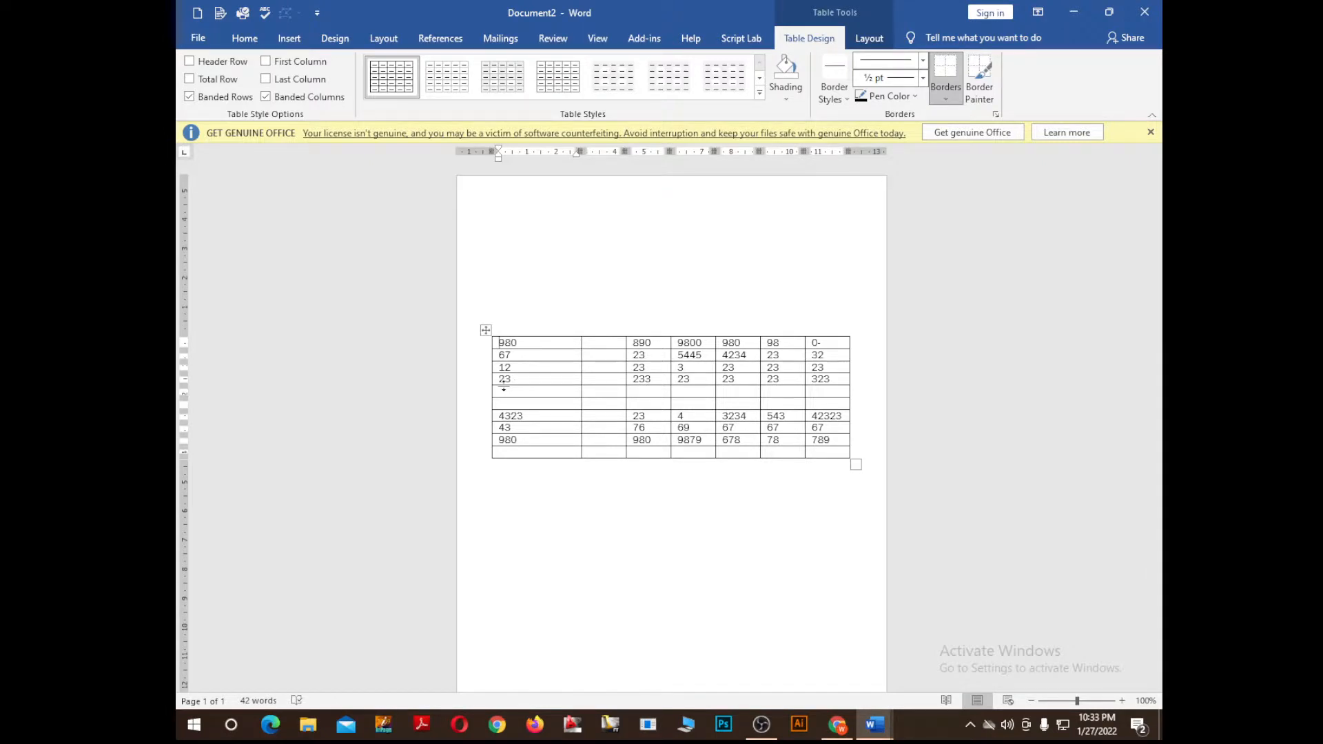
Move the three filled rows starting with 4323, 43 and 980 up above the two blank rows.
{"action": "left_click_drag", "start_coordinate": [499, 343], "coordinate": [818, 390]}
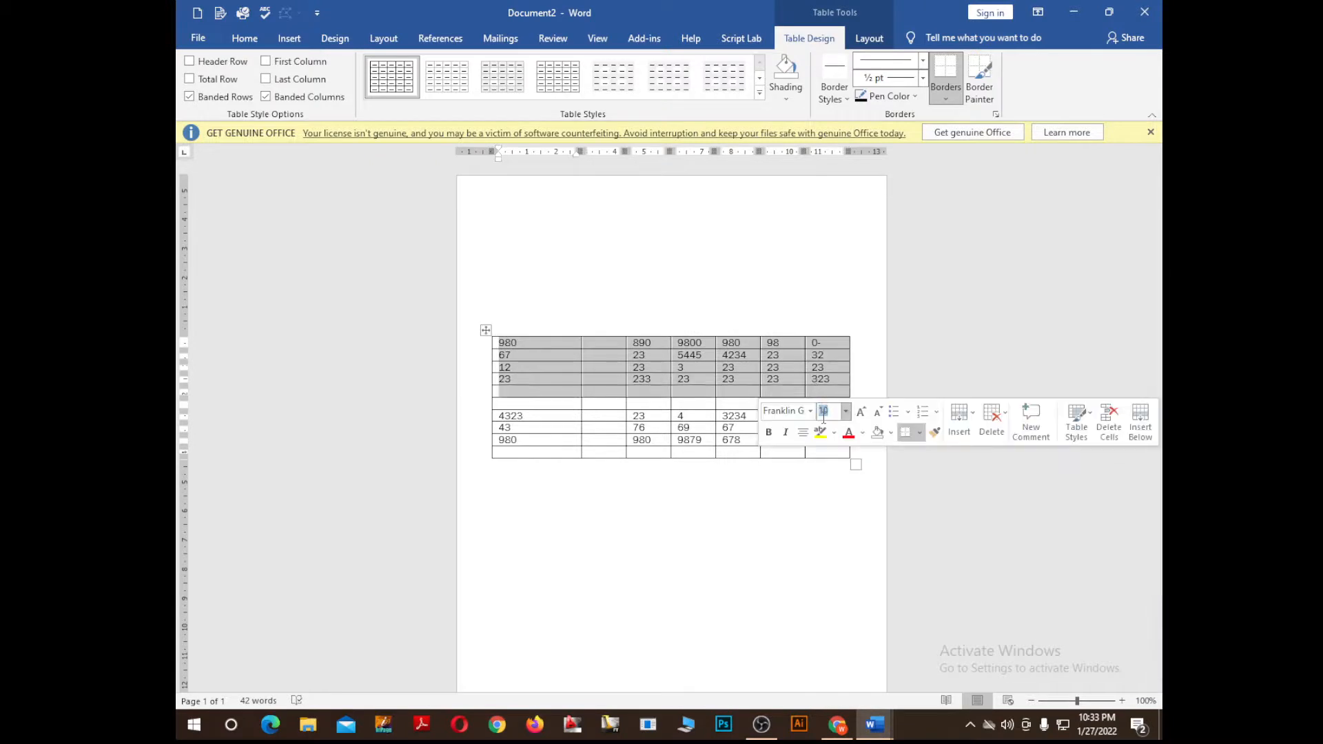
{"action": "left_click", "coordinate": [513, 440]}
{"action": "mouse_move", "coordinate": [497, 418]}
{"action": "left_mouse_down"}
{"action": "mouse_move", "coordinate": [505, 437]}
{"action": "mouse_move", "coordinate": [861, 442]}
{"action": "left_mouse_up"}
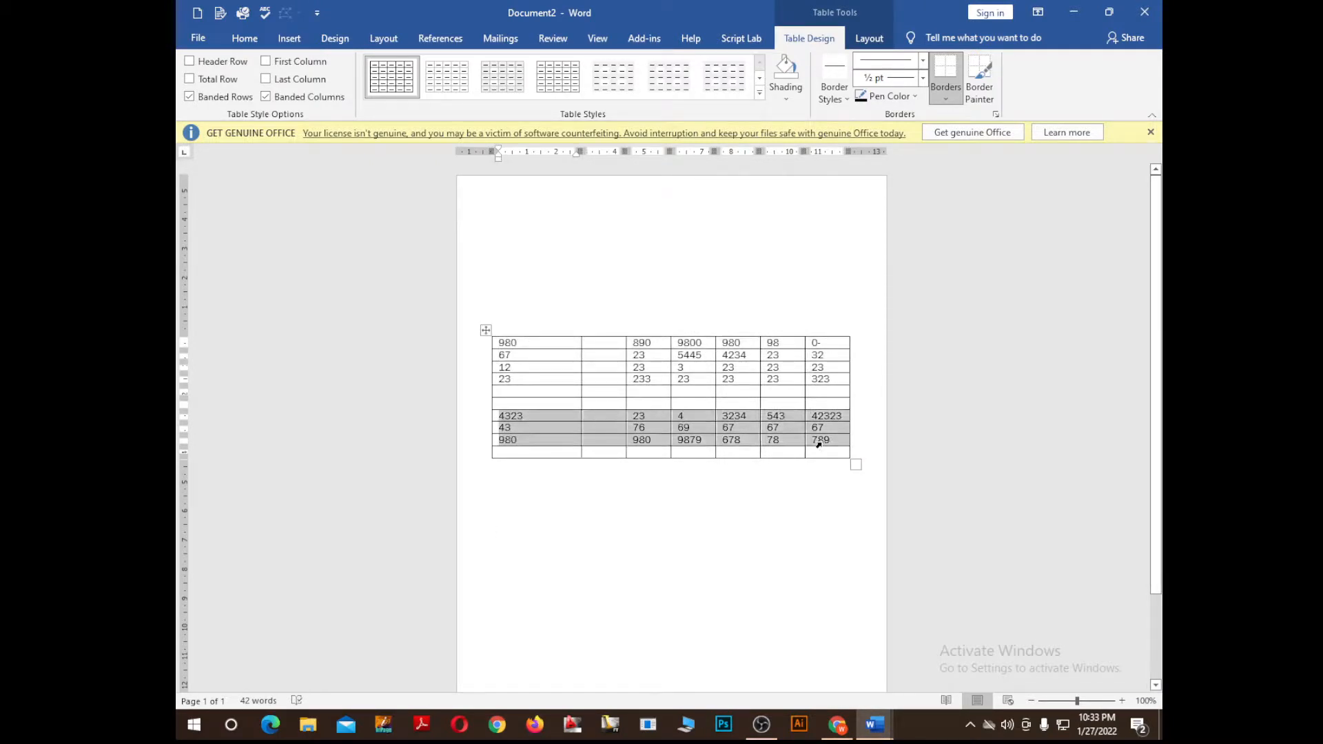
{"action": "key", "text": "alt+shift+Up"}
{"action": "key", "text": "alt+shift+Up"}
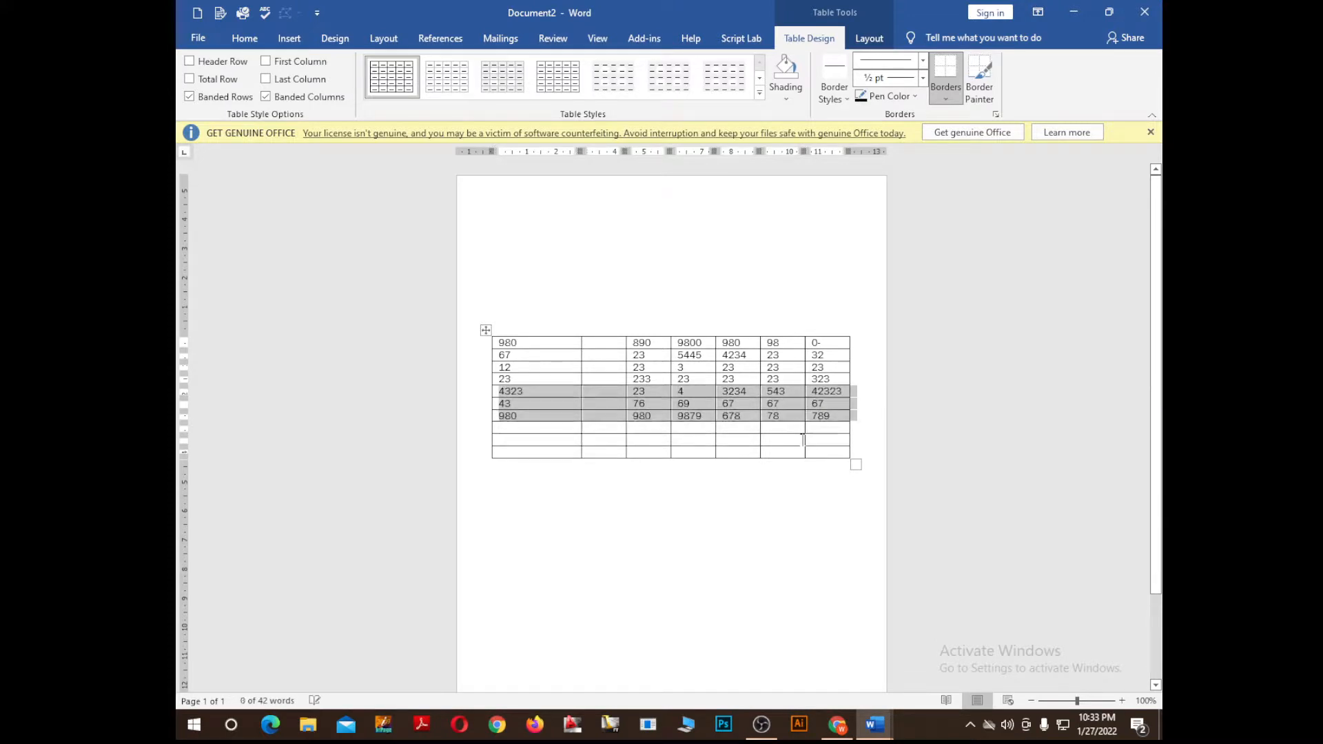
Separate the first four rows, starting with 980, 67, 12 and 23, by moving them down below the rest of the table.
{"action": "left_click", "coordinate": [528, 251]}
{"action": "mouse_move", "coordinate": [832, 386]}
{"action": "left_mouse_down"}
{"action": "mouse_move", "coordinate": [503, 355]}
{"action": "mouse_move", "coordinate": [503, 343]}
{"action": "left_mouse_up"}
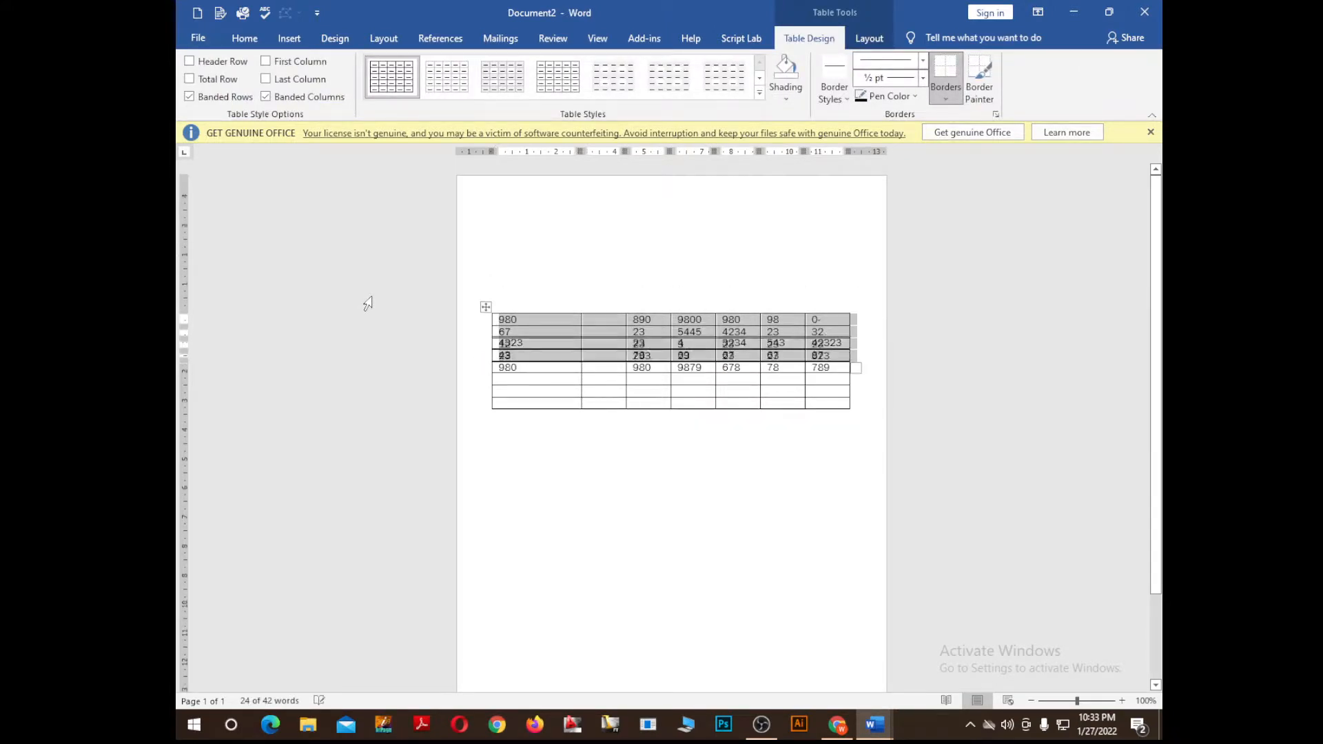
{"action": "key", "text": "alt+shift+Down"}
{"action": "key", "text": "alt+shift+Down"}
{"action": "key", "text": "alt+shift+Down"}
{"action": "key", "text": "alt+shift+Down"}
{"action": "key", "text": "alt+shift+Down"}
{"action": "key", "text": "alt+shift+Down"}
{"action": "key", "text": "alt+shift+Down"}
{"action": "key", "text": "alt+shift+Down"}
{"action": "key", "text": "alt+shift+Down"}
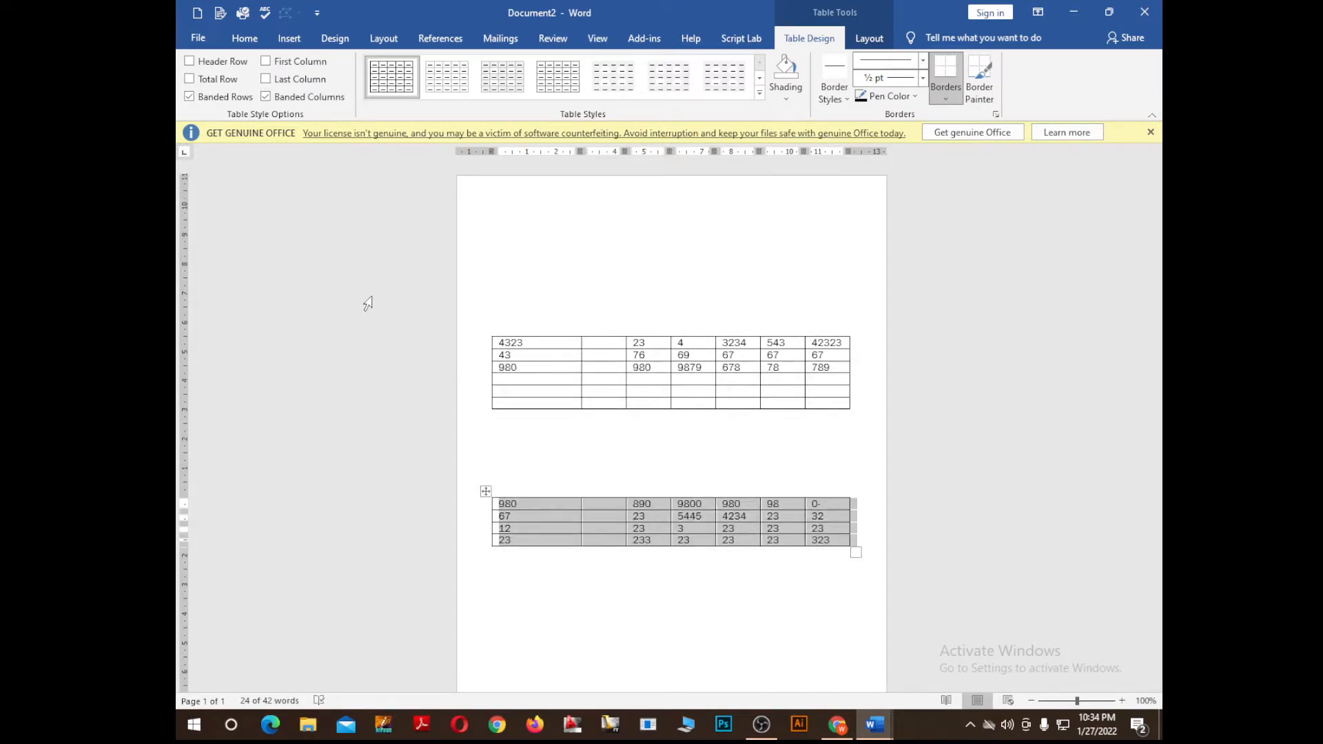
Move the selected four rows back up through the table until they sit above the row starting with 4323.
{"action": "key", "text": "alt+shift+Up"}
{"action": "key", "text": "alt+shift+Up"}
{"action": "key", "text": "alt+shift+Up"}
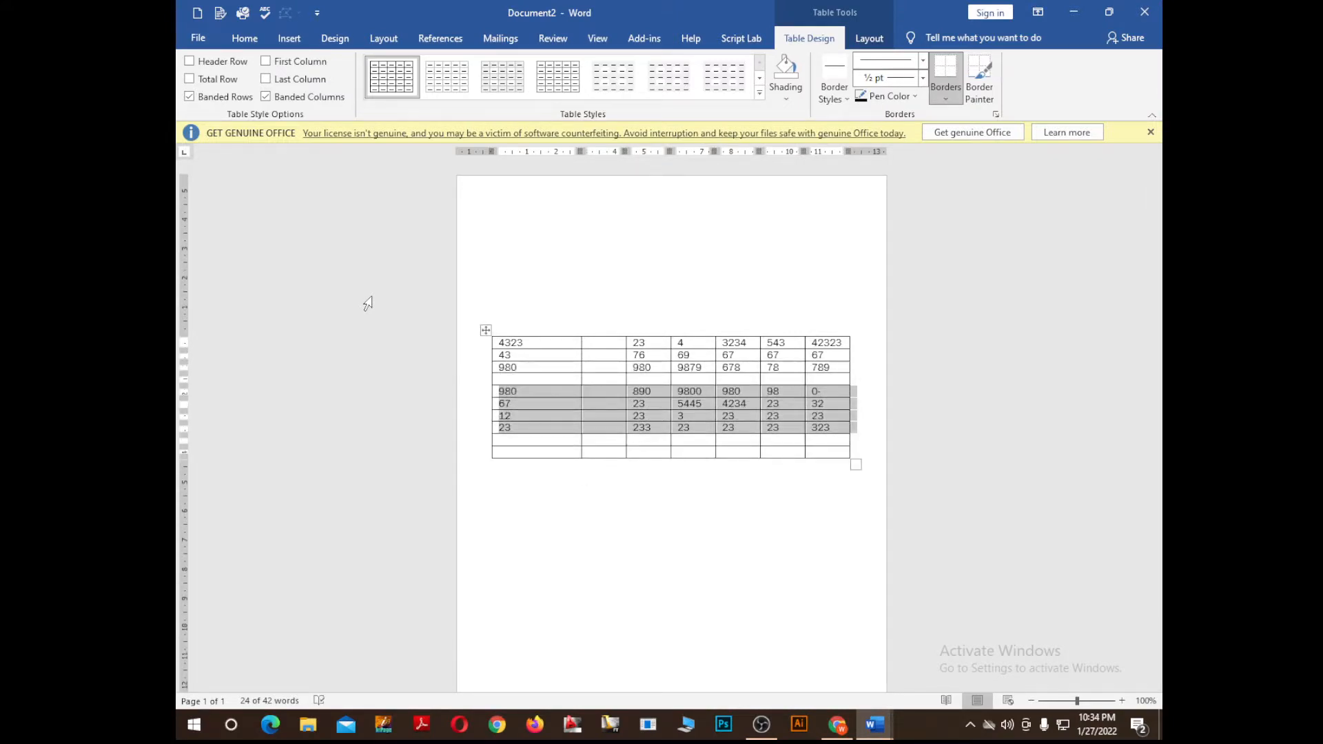
{"action": "key", "text": "alt+shift+Up"}
{"action": "key", "text": "alt+shift+Up"}
{"action": "key", "text": "alt+shift+Up"}
{"action": "key", "text": "alt+shift+Up"}
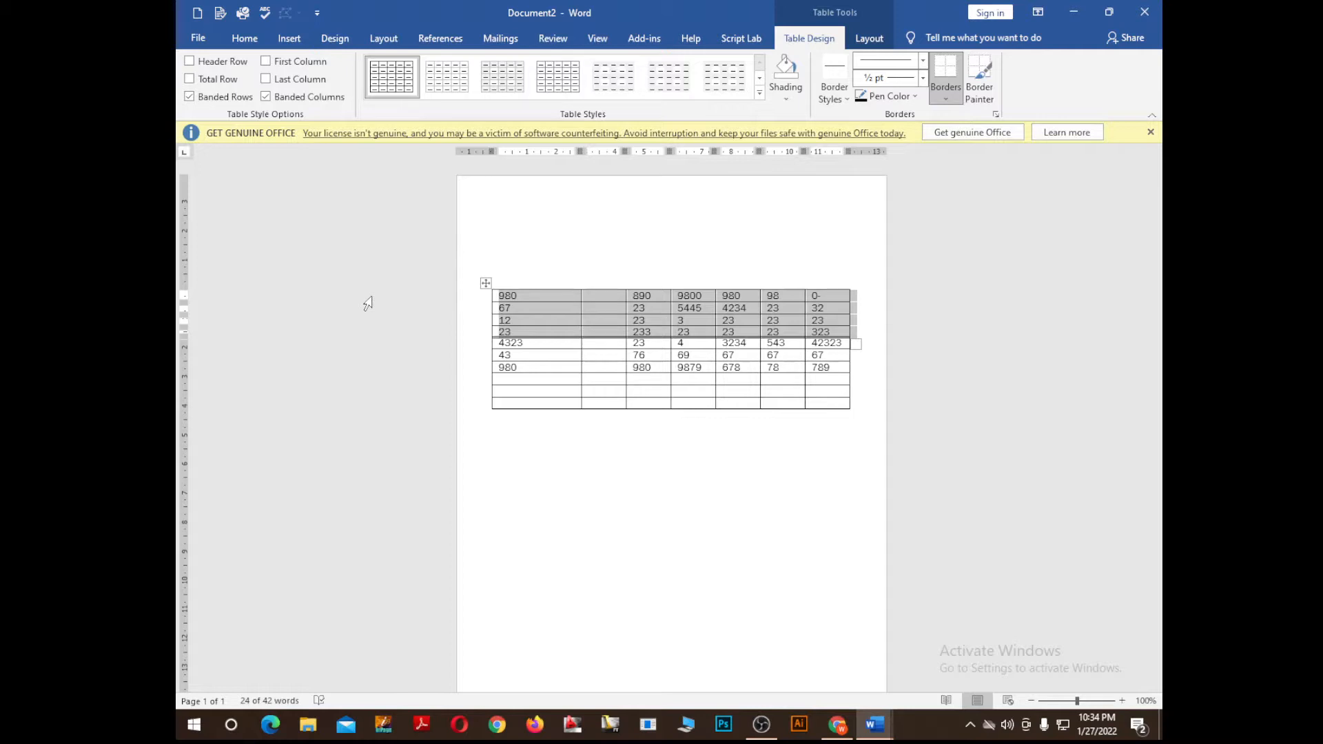
Move the selected four rows down through the table and several blank lines beyond it as a separate table.
{"action": "key", "text": "alt+shift+Down"}
{"action": "key", "text": "alt+shift+Down"}
{"action": "key", "text": "alt+shift+Down"}
{"action": "key", "text": "alt+shift+Down"}
{"action": "key", "text": "alt+shift+Down"}
{"action": "key", "text": "alt+shift+Down"}
{"action": "key", "text": "alt+shift+Down"}
{"action": "key", "text": "alt+shift+Down"}
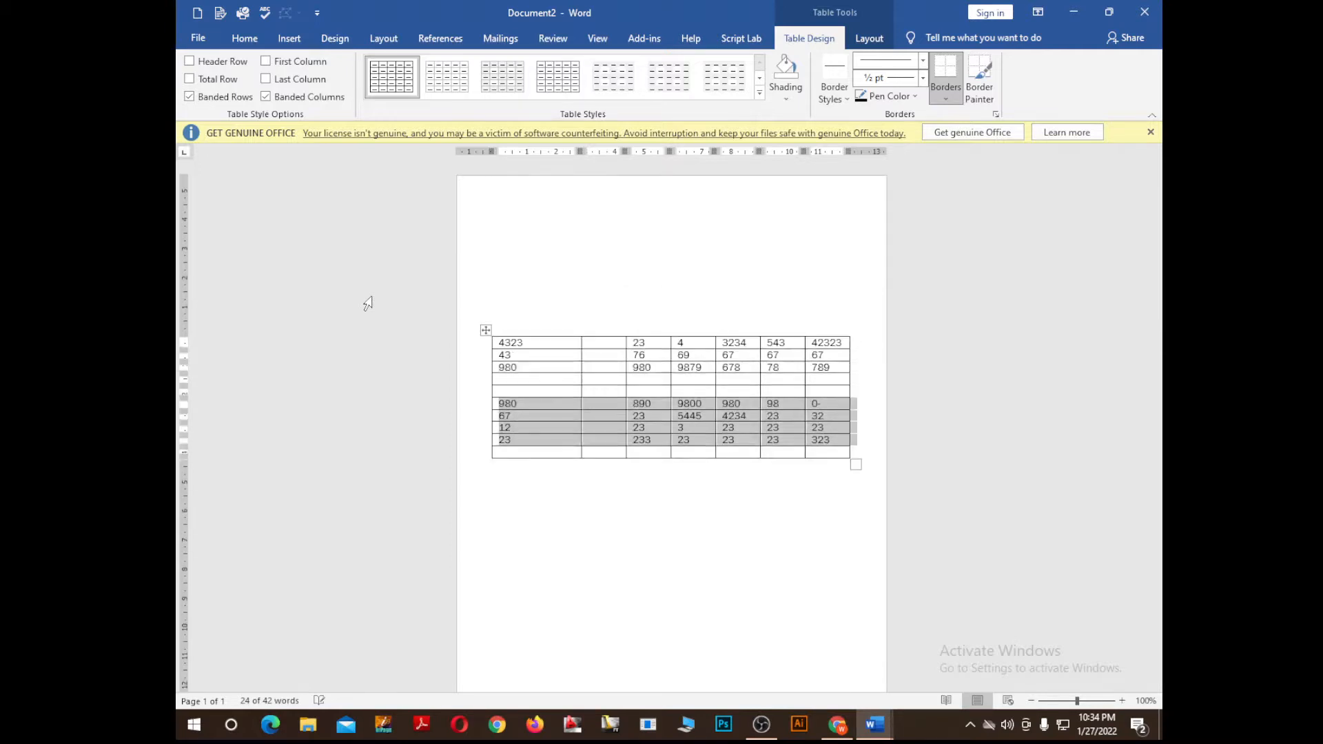
{"action": "key", "text": "alt+shift+Down"}
{"action": "key", "text": "alt+shift+Down"}
{"action": "key", "text": "alt+shift+Down"}
{"action": "key", "text": "alt+shift+Down"}
{"action": "key", "text": "alt+shift+Down"}
{"action": "key", "text": "alt+shift+Down"}
{"action": "key", "text": "alt+shift+Down"}
{"action": "key", "text": "alt+shift+Down"}
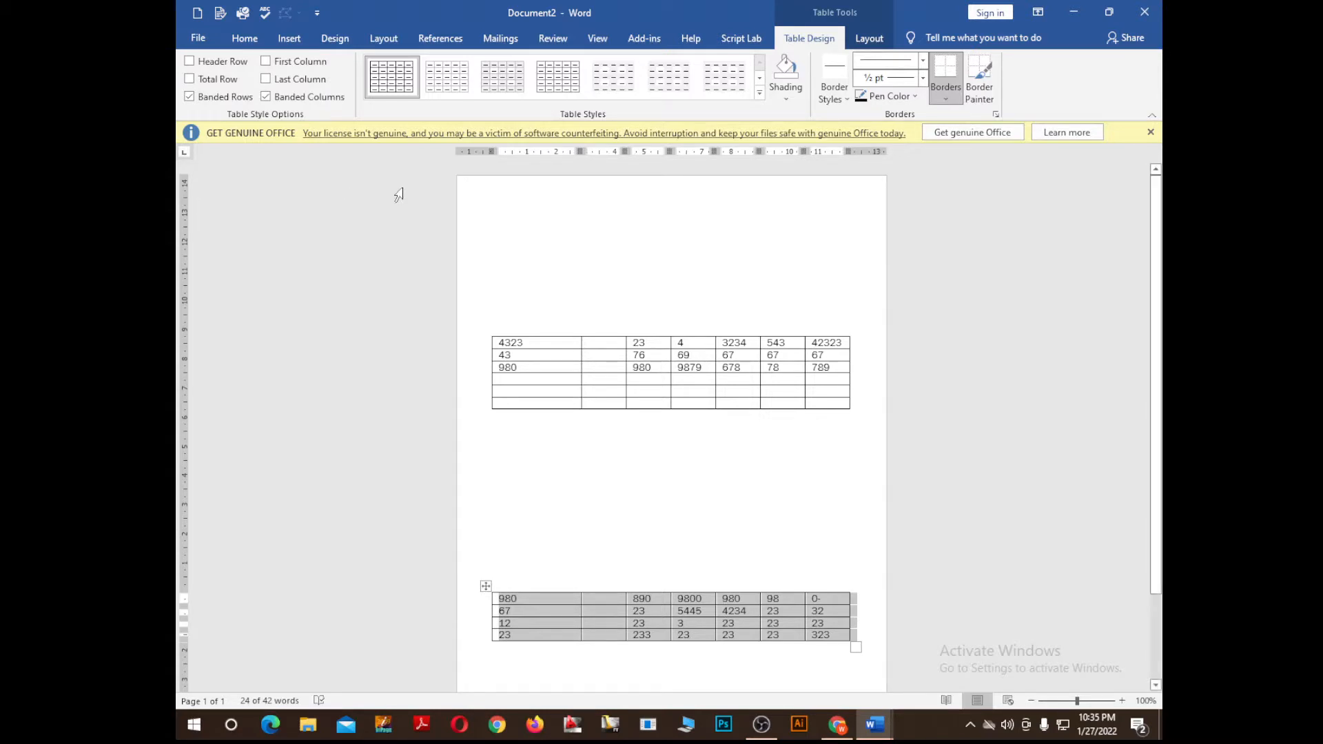
Try to insert a new table with 1000 columns and 68 rows on the blank line above the existing tables.
{"action": "left_click", "coordinate": [517, 216]}
{"action": "left_click", "coordinate": [289, 39]}
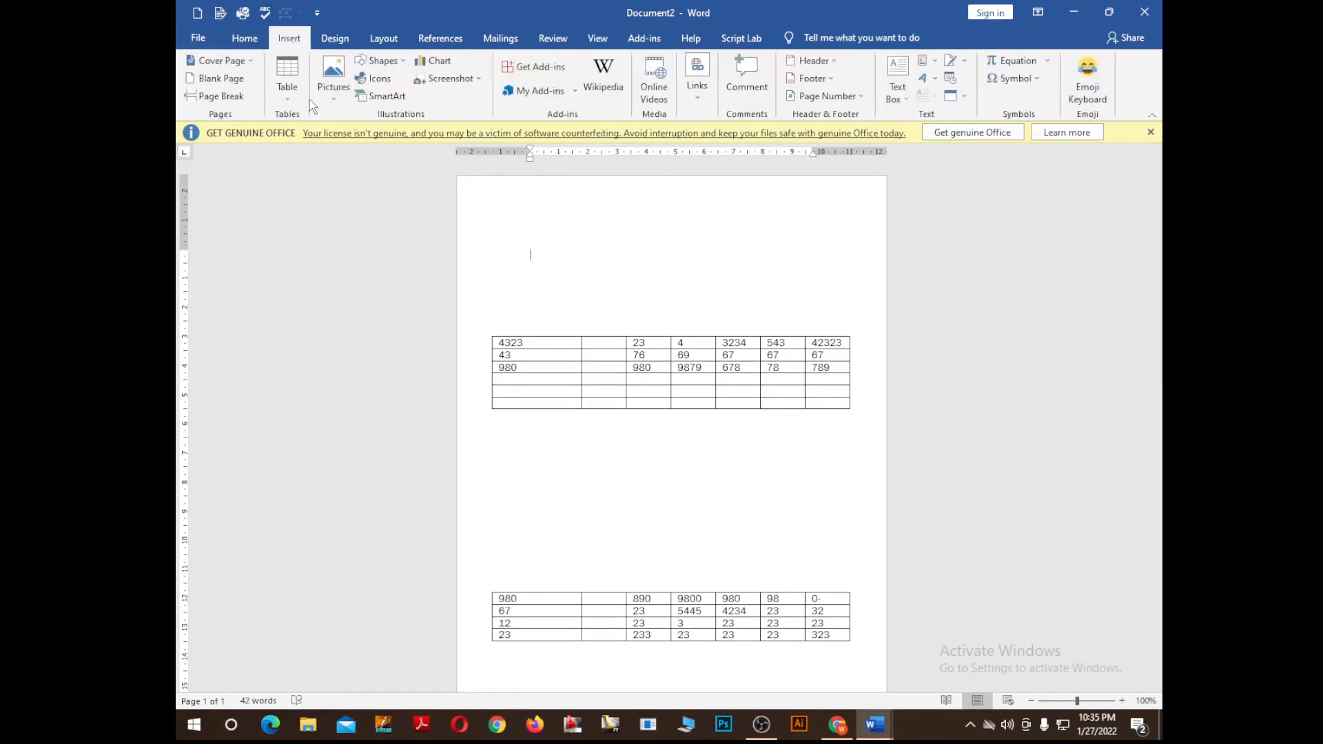
{"action": "left_click", "coordinate": [287, 75]}
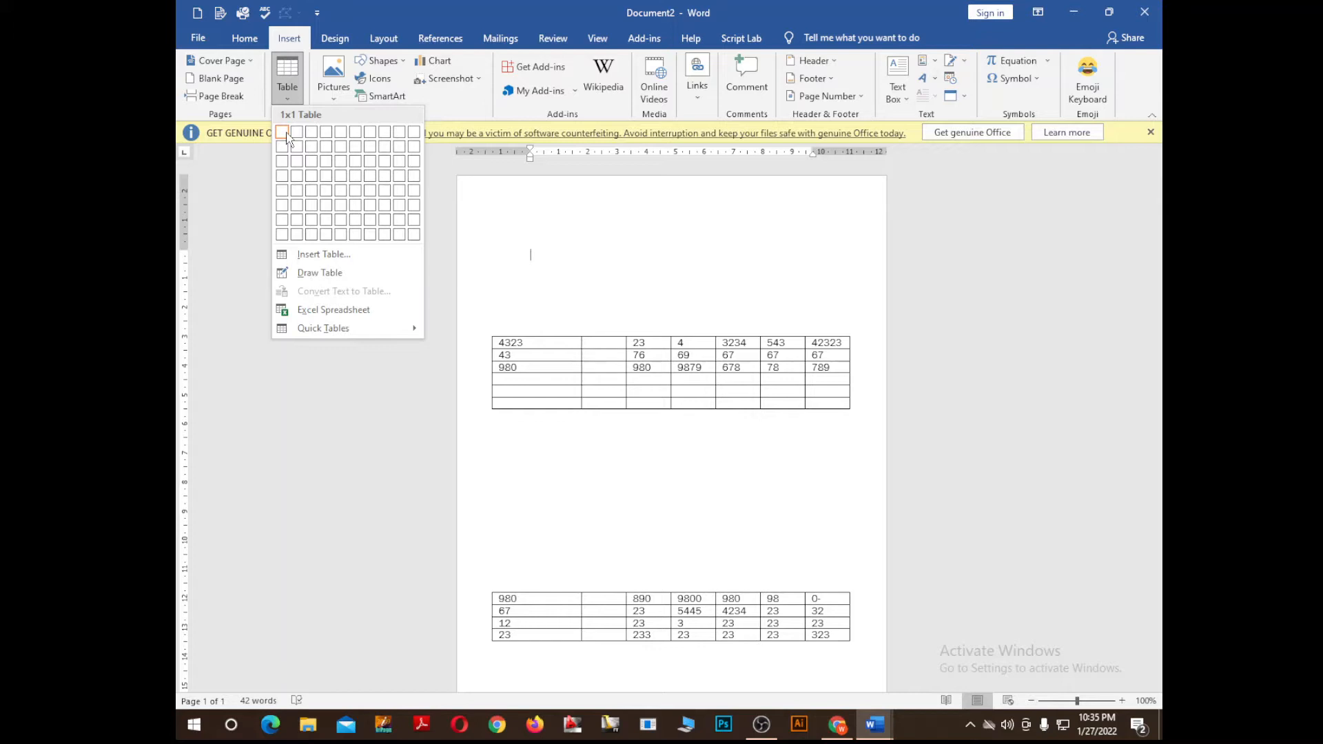
{"action": "left_click", "coordinate": [342, 256]}
{"action": "left_click", "coordinate": [583, 196]}
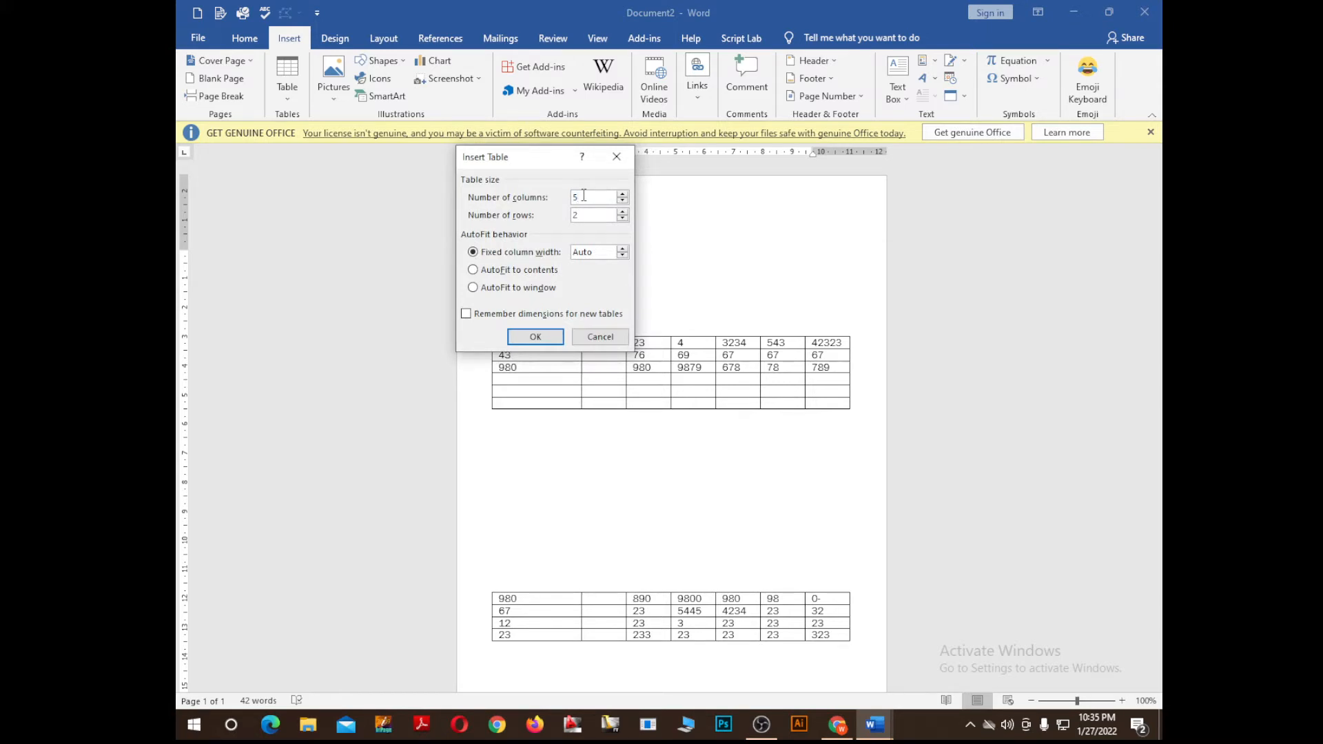
{"action": "key", "text": "BackSpace"}
{"action": "type", "text": "1000"}
{"action": "key", "text": "BackSpace"}
{"action": "type", "text": "68"}
{"action": "left_click", "coordinate": [535, 337]}
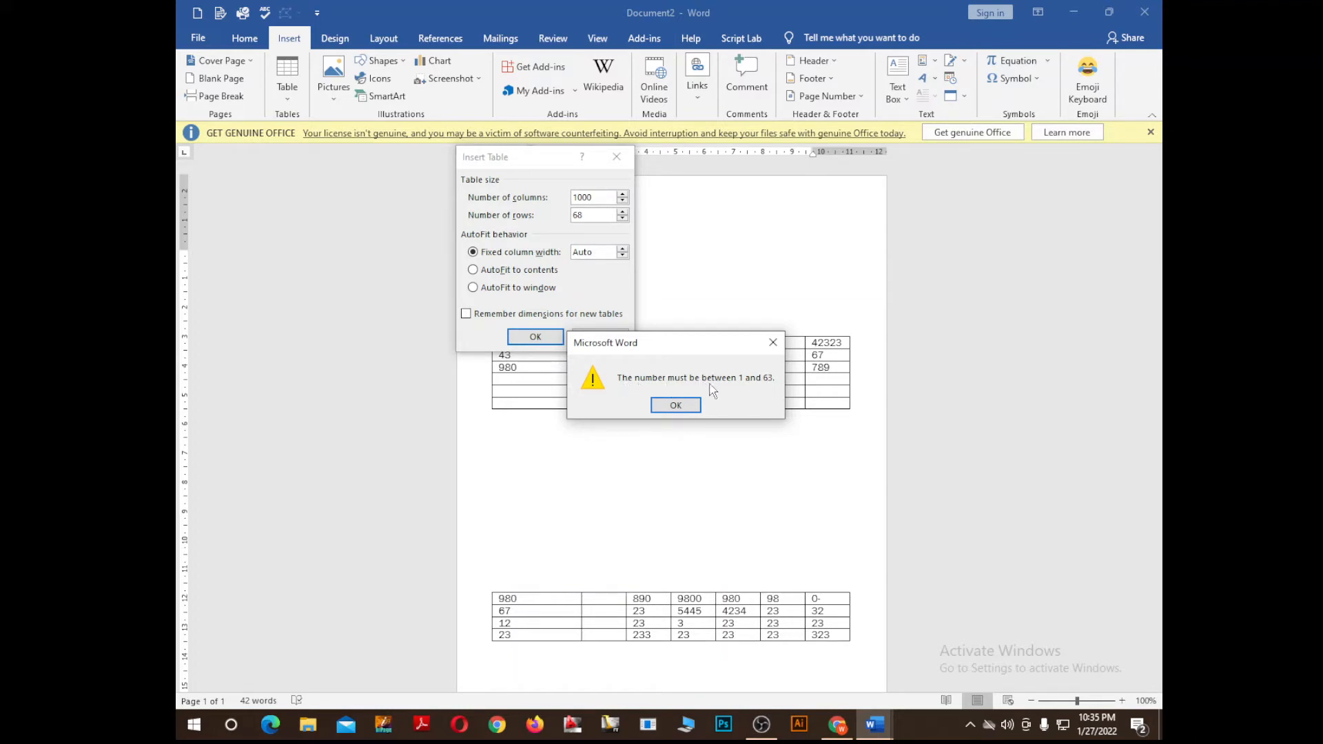
Try to create the new table with 63 rows and again with 62 rows, keeping 1000 columns.
{"action": "left_click", "coordinate": [774, 342]}
{"action": "key", "text": "Tab"}
{"action": "key", "text": "BackSpace"}
{"action": "type", "text": "63"}
{"action": "left_click", "coordinate": [513, 341]}
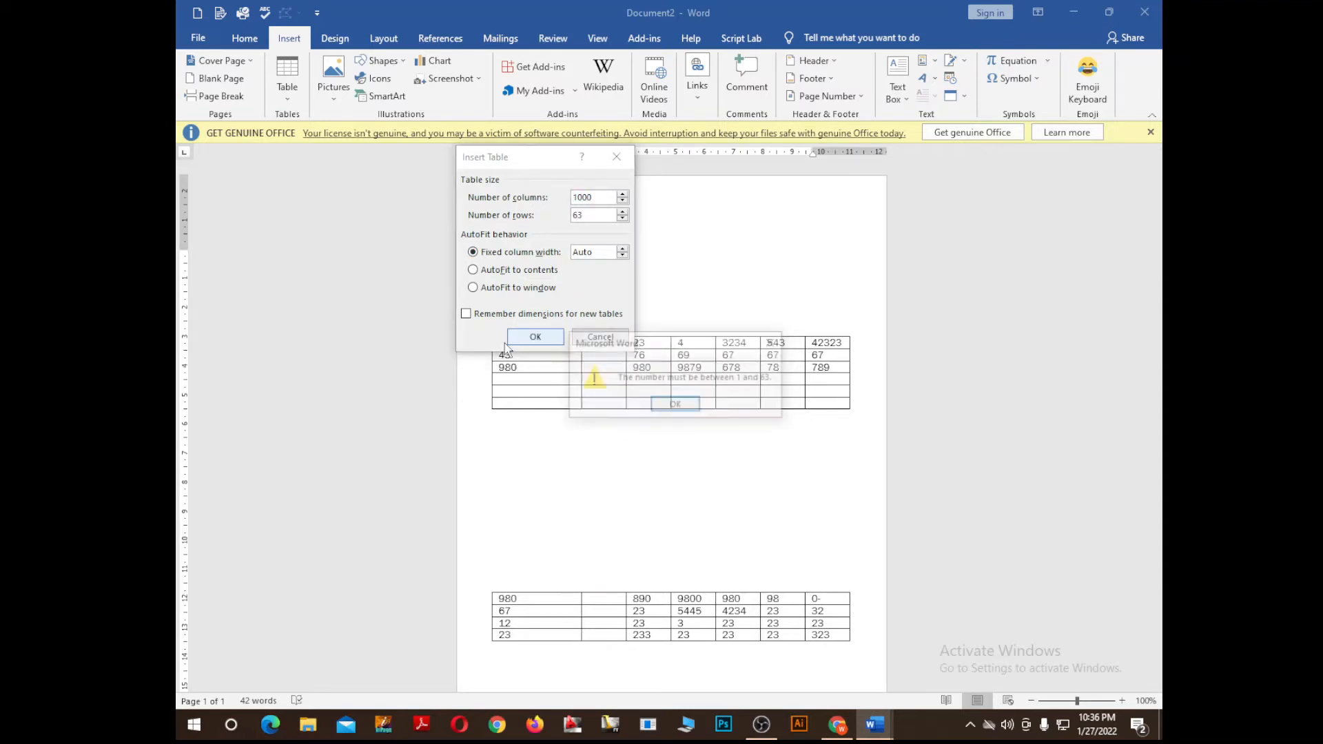
{"action": "left_click", "coordinate": [674, 406]}
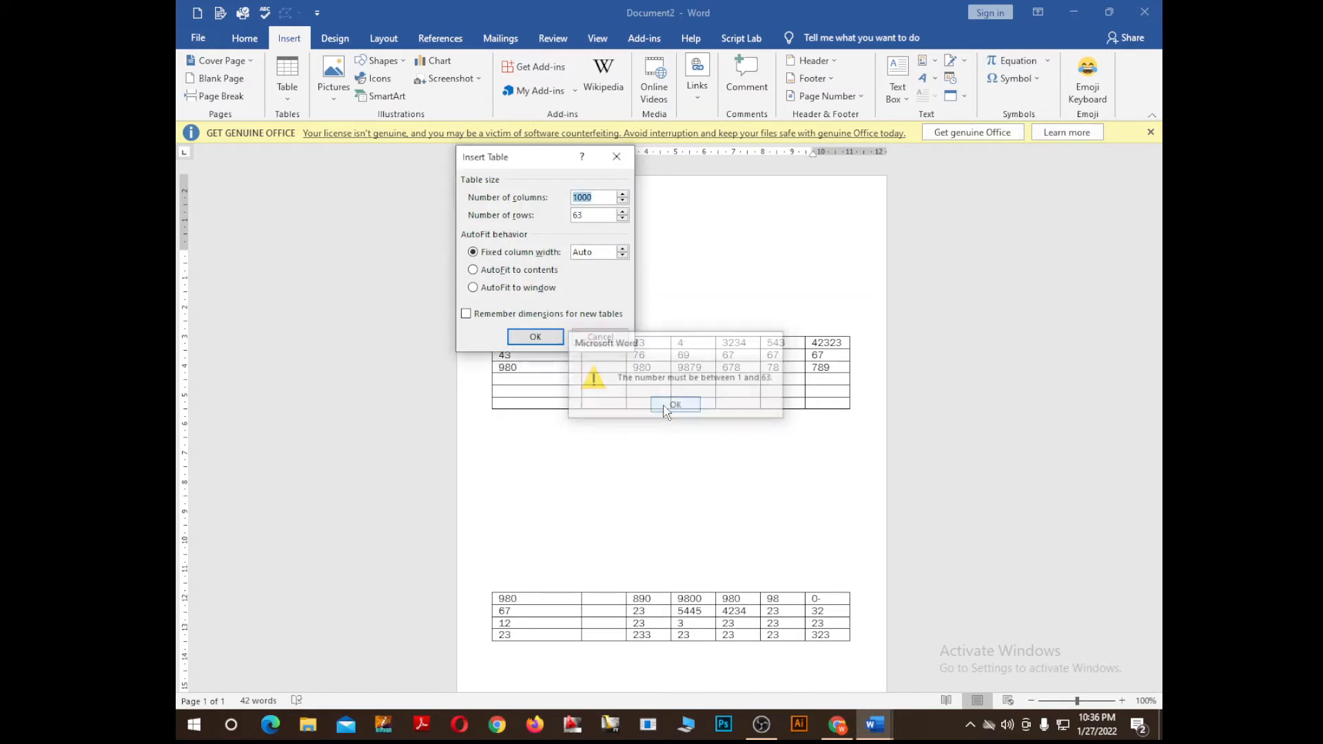
{"action": "left_click", "coordinate": [596, 217]}
{"action": "key", "text": "BackSpace"}
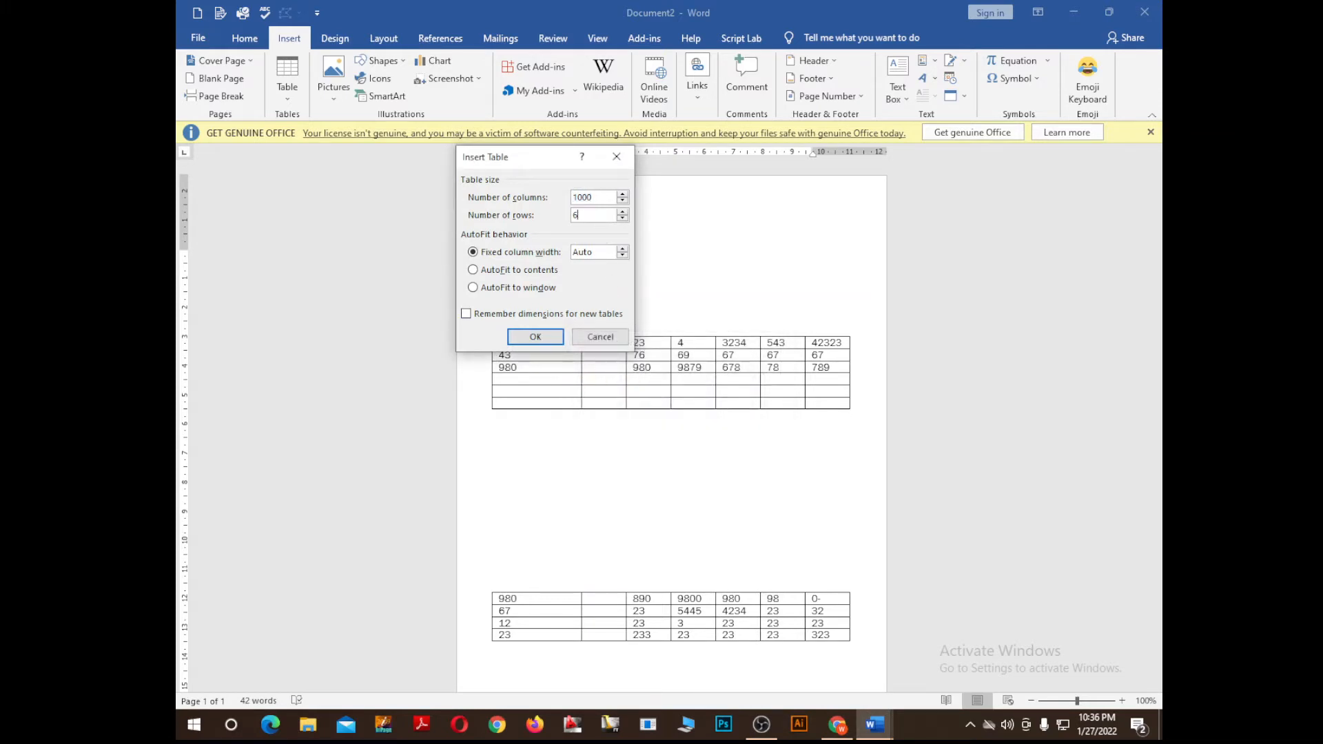
{"action": "type", "text": "2"}
{"action": "left_click", "coordinate": [536, 336]}
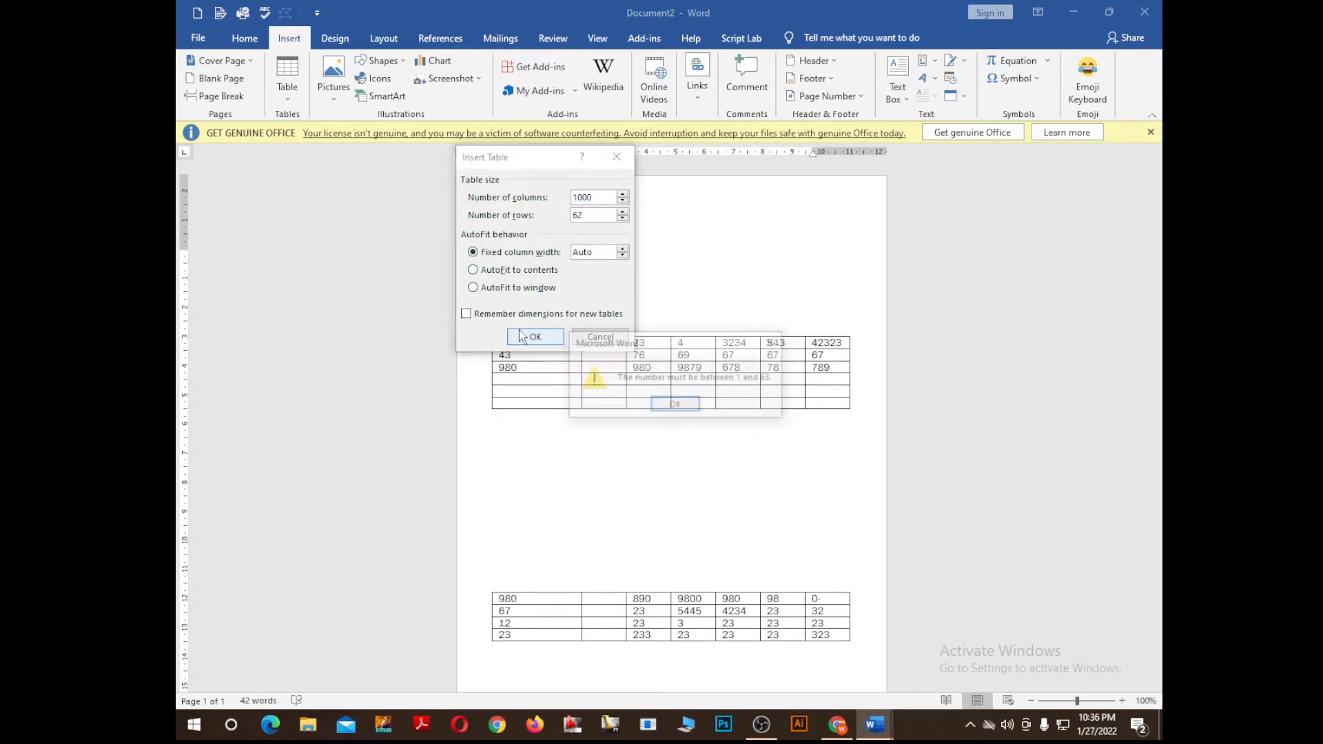
{"action": "left_click", "coordinate": [675, 407]}
Set the new table to 63 columns and 10000 rows, and create it.
{"action": "left_click", "coordinate": [591, 197]}
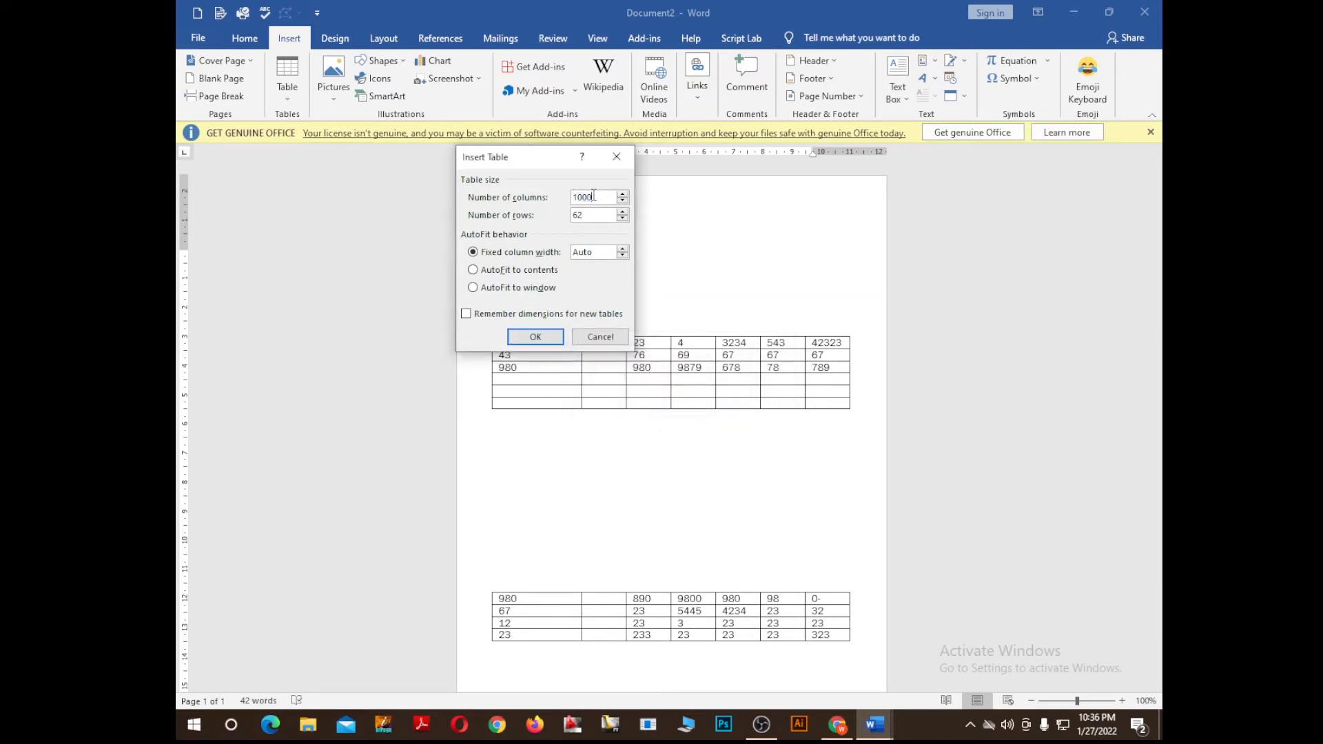
{"action": "key", "text": "BackSpace"}
{"action": "key", "text": "BackSpace"}
{"action": "key", "text": "BackSpace"}
{"action": "key", "text": "BackSpace"}
{"action": "type", "text": "63"}
{"action": "key", "text": "BackSpace"}
{"action": "type", "text": "1000"}
{"action": "key", "text": "BackSpace"}
{"action": "key", "text": "BackSpace"}
{"action": "key", "text": "BackSpace"}
{"action": "key", "text": "BackSpace"}
{"action": "key", "text": "BackSpace"}
{"action": "type", "text": "10000"}
{"action": "left_click", "coordinate": [548, 336]}
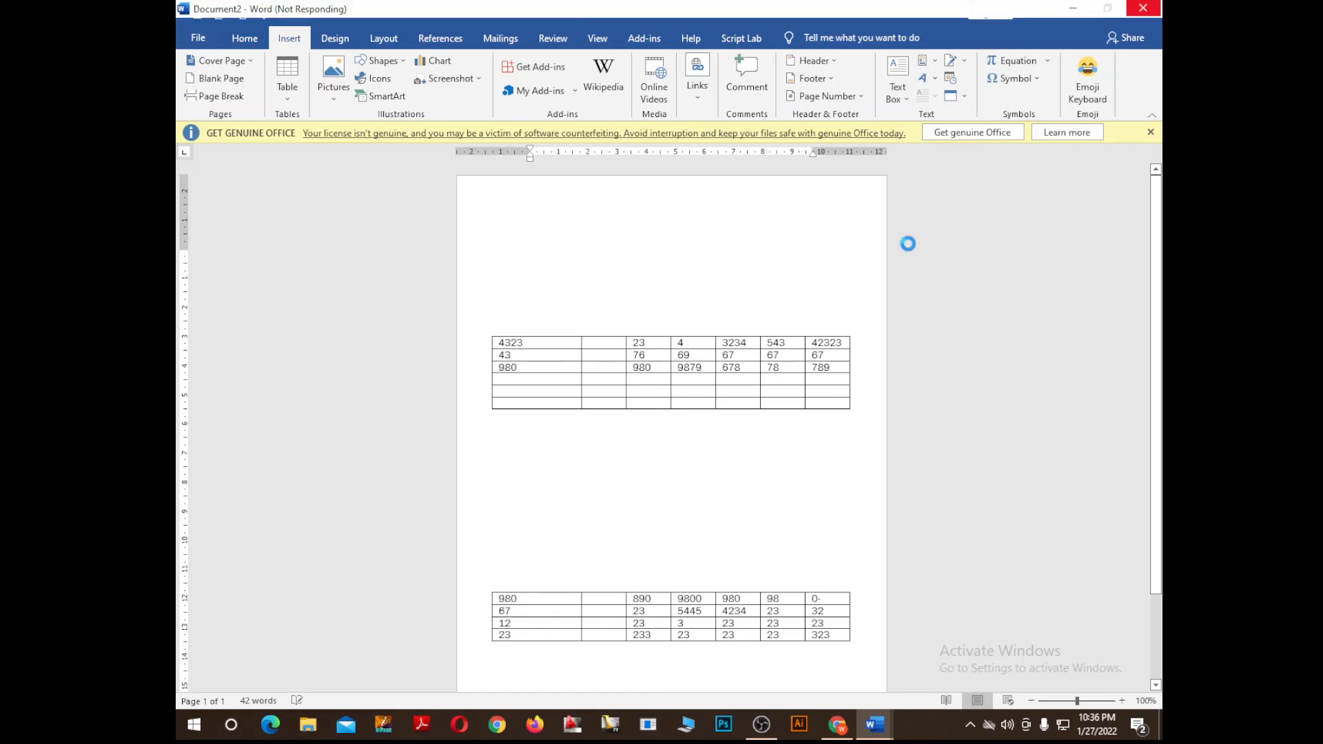
{"action": "left_click", "coordinate": [761, 725]}
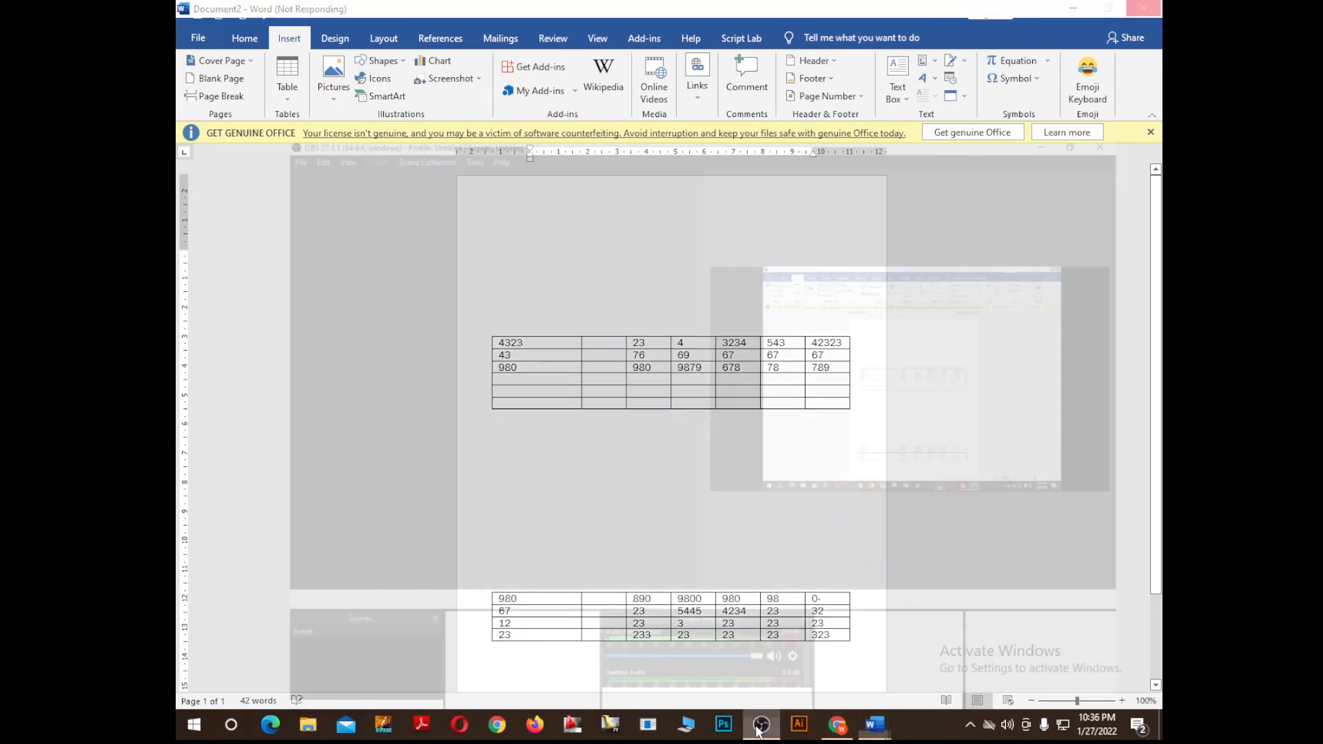